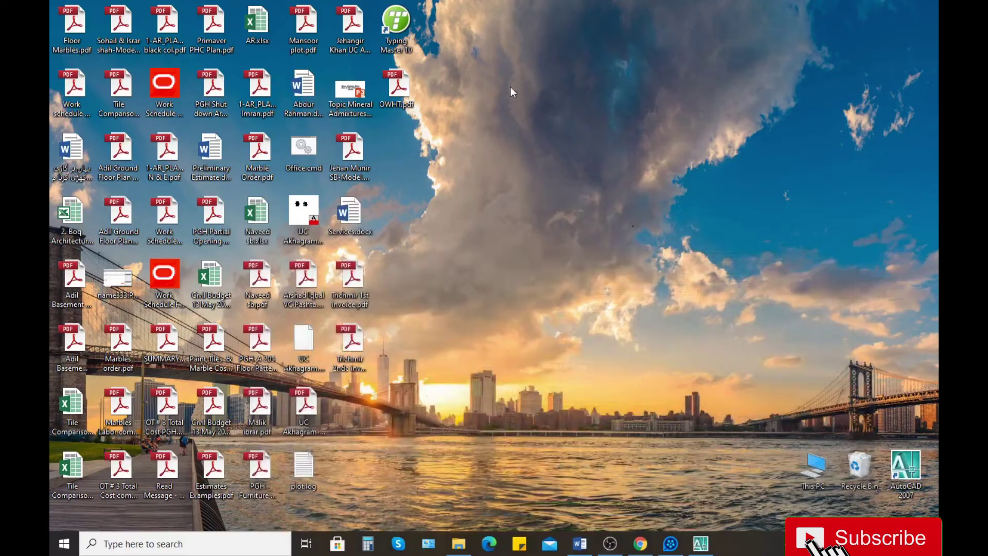
Refresh the desktop several times and briefly view the Word lesson document.
right_click(498, 91)
left_click(533, 131)
right_click(533, 131)
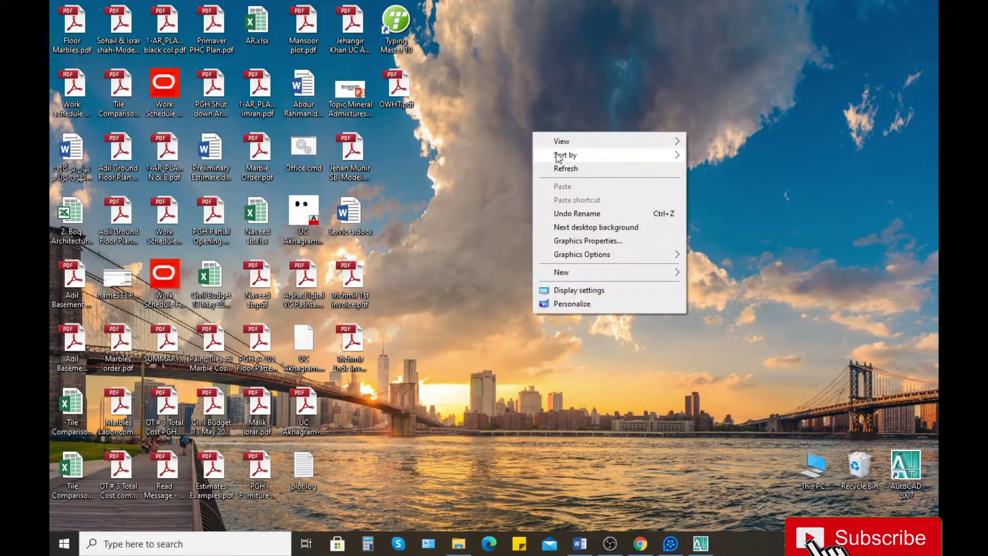
left_click(564, 168)
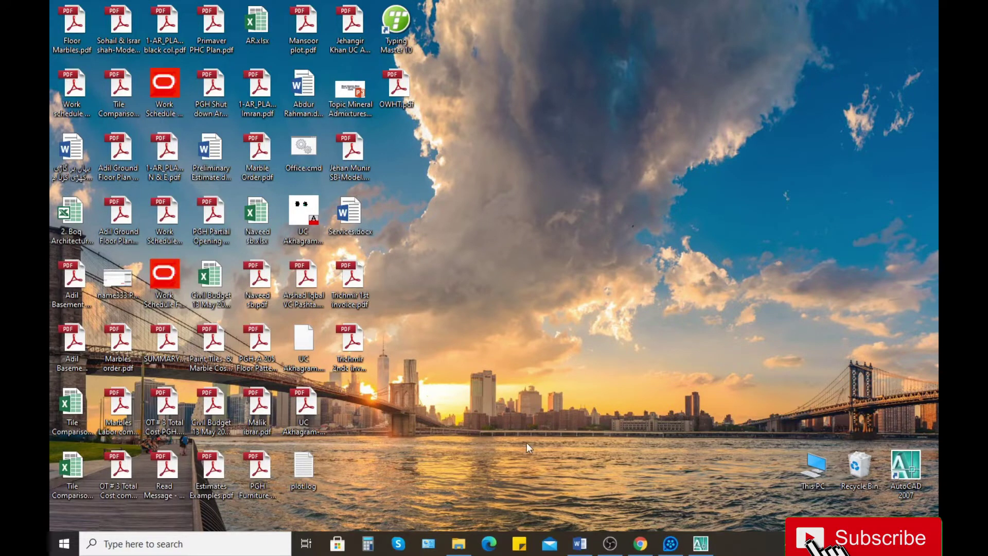
left_click(583, 545)
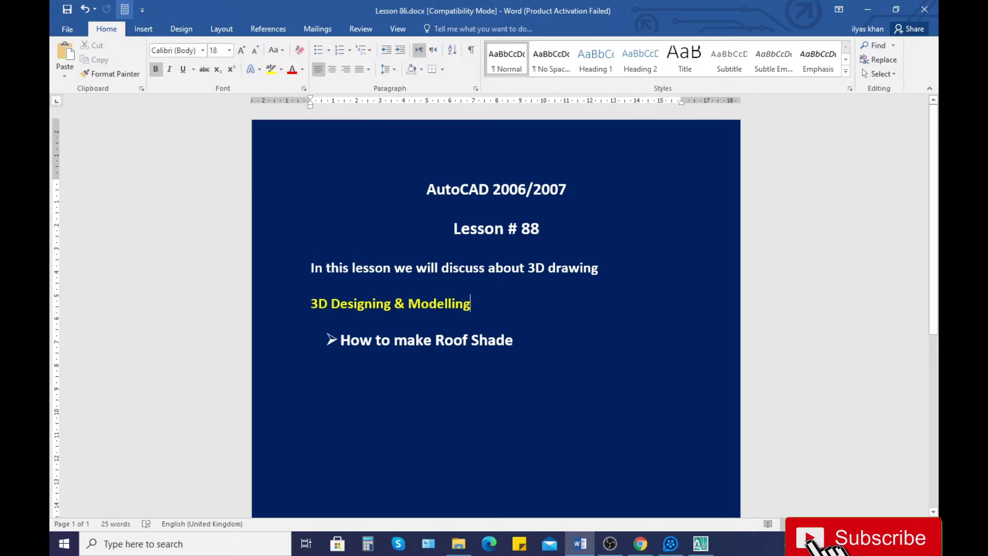
left_click(866, 9)
right_click(616, 94)
left_click(638, 129)
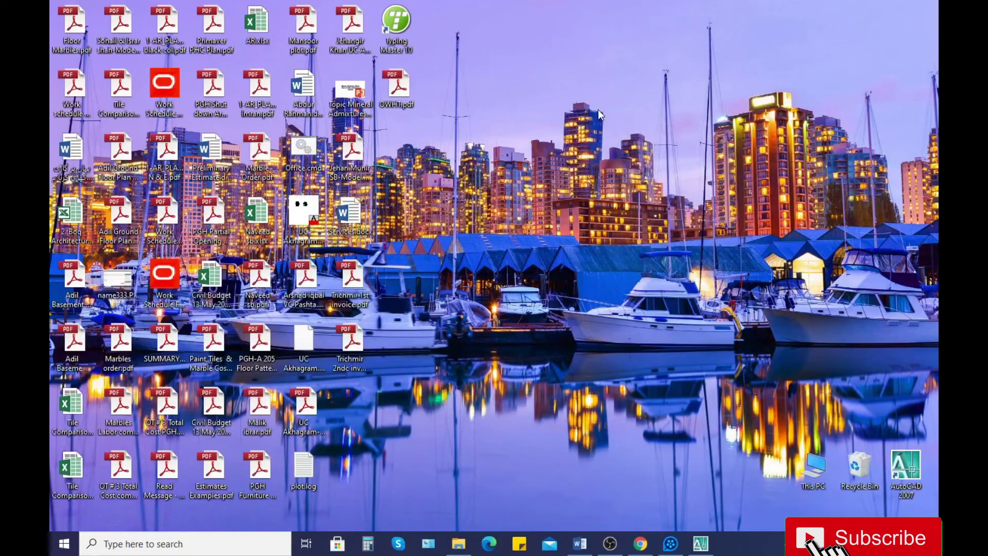
Restore the AutoCAD Ilyas.dwg drawing and zoom in on the house floor plan.
left_click(707, 549)
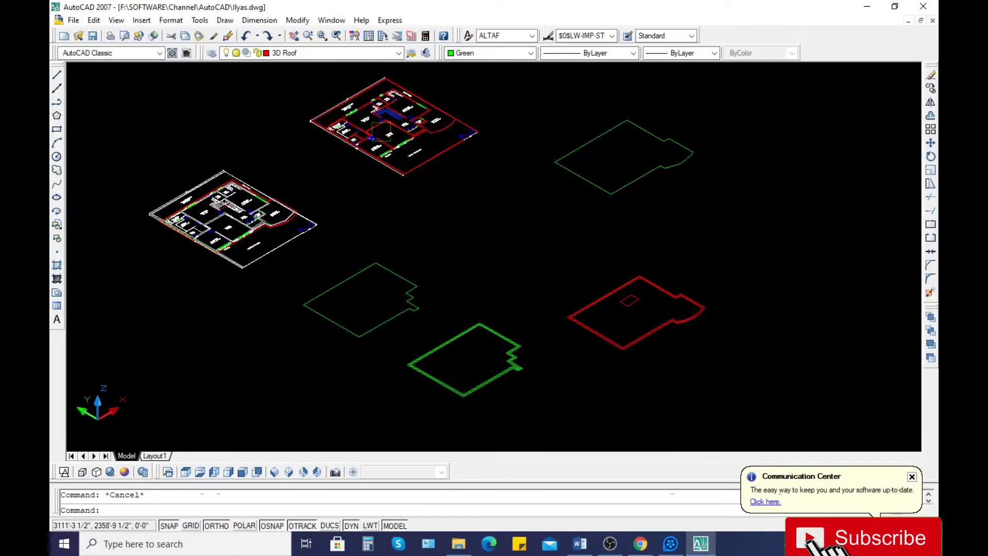
scroll(342, 266, "up", 2)
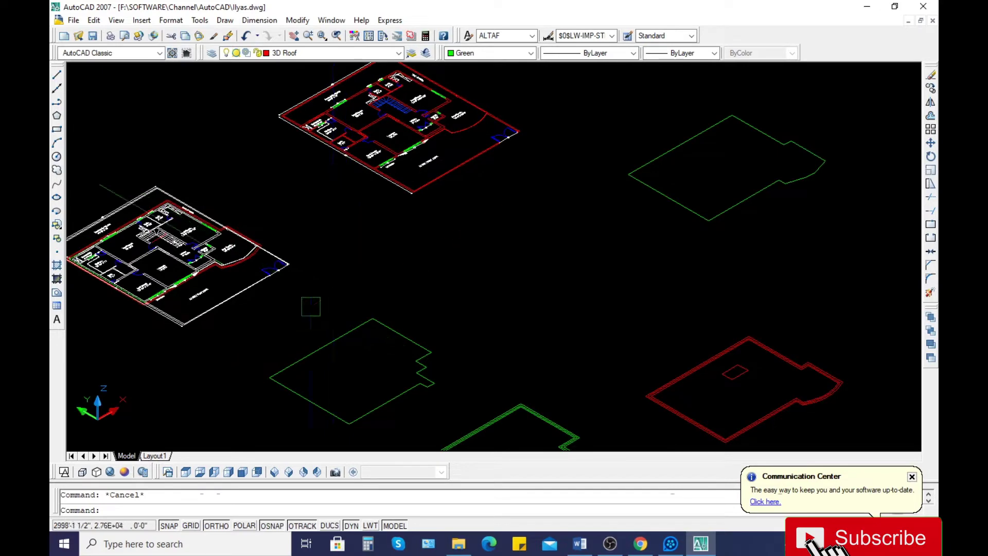
scroll(138, 234, "up", 2)
scroll(138, 233, "up", 2)
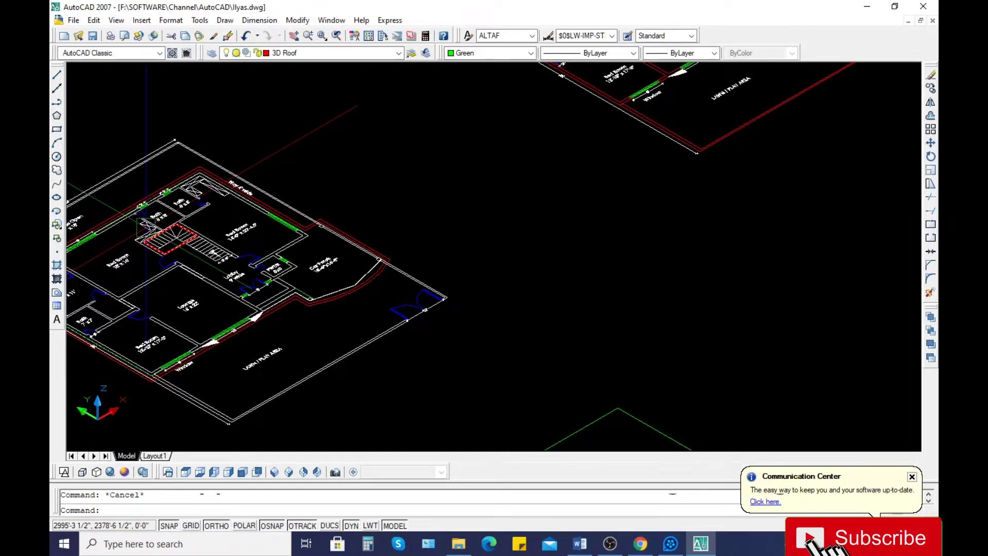
scroll(232, 226, "down", 4)
scroll(242, 233, "up", 2)
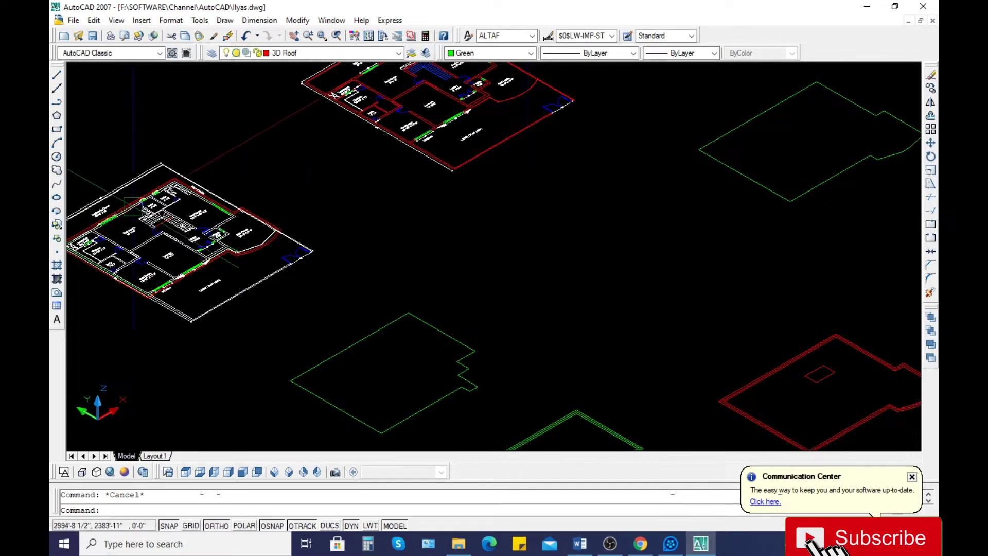
scroll(133, 206, "up", 3)
scroll(170, 247, "up", 3)
scroll(209, 288, "up", 3)
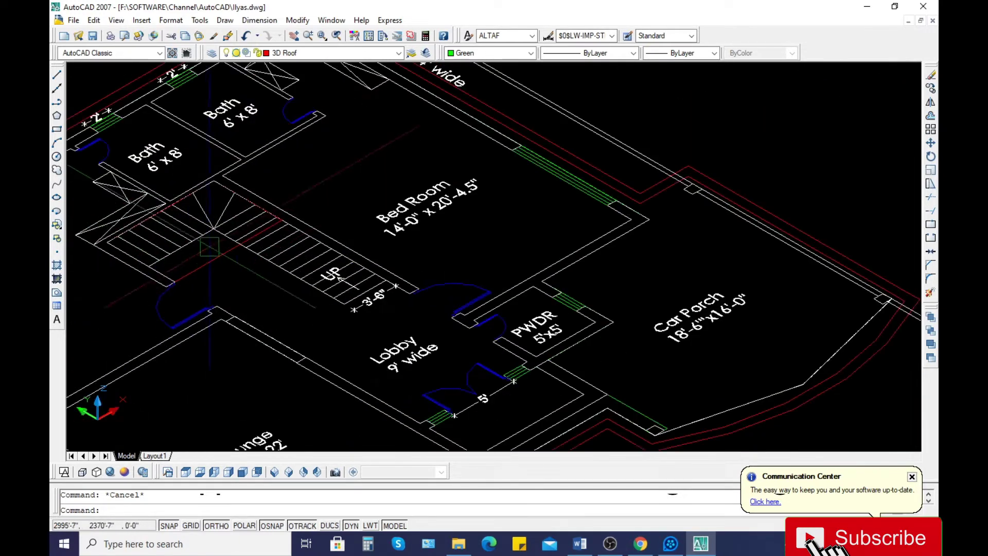
scroll(176, 218, "down", 3)
scroll(176, 218, "up", 3)
Pick the stair objects on the plan, zoom around, and cancel a half-typed command.
left_click(176, 218)
scroll(176, 218, "down", 3)
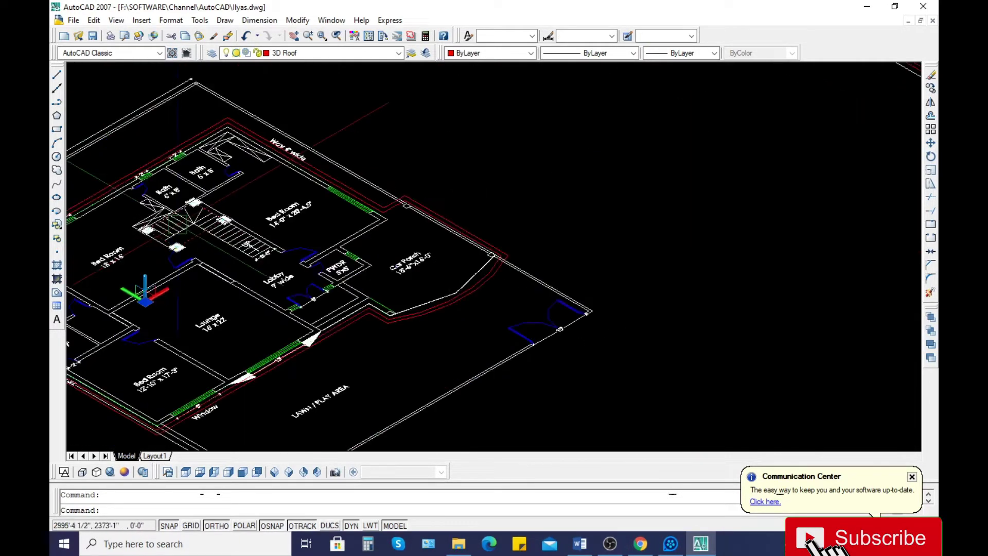
scroll(176, 219, "down", 3)
scroll(176, 218, "up", 2)
scroll(176, 219, "up", 2)
scroll(329, 257, "down", 3)
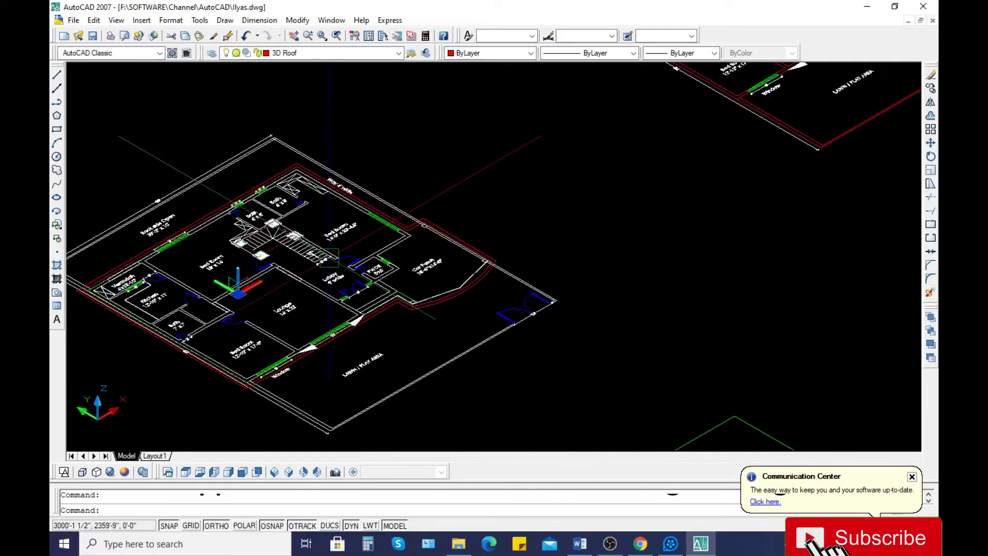
type("c")
key("Escape")
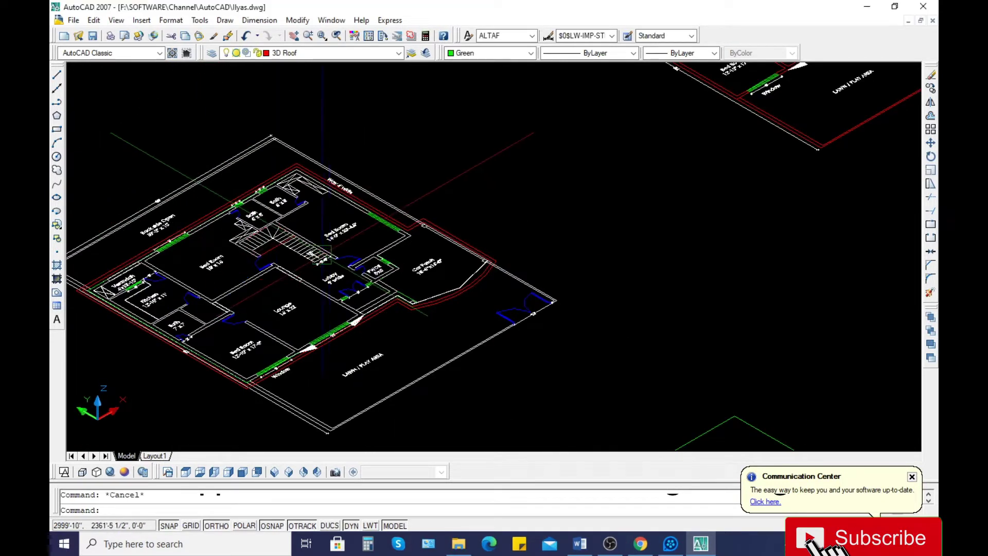
scroll(291, 252, "up", 5)
Crossing-select the stairwell rectangle and start copying it from the plan corner.
left_click(214, 211)
left_click(91, 224)
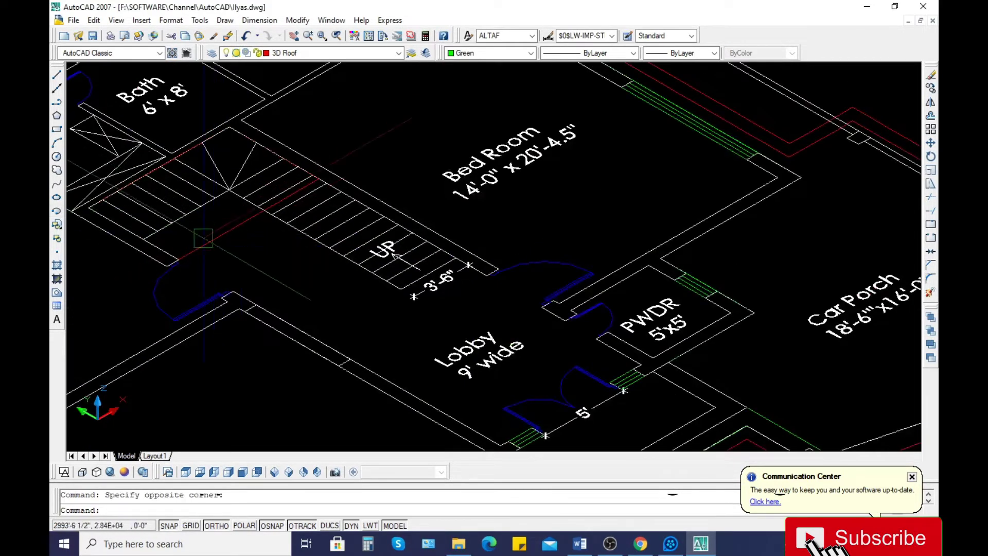
type("co")
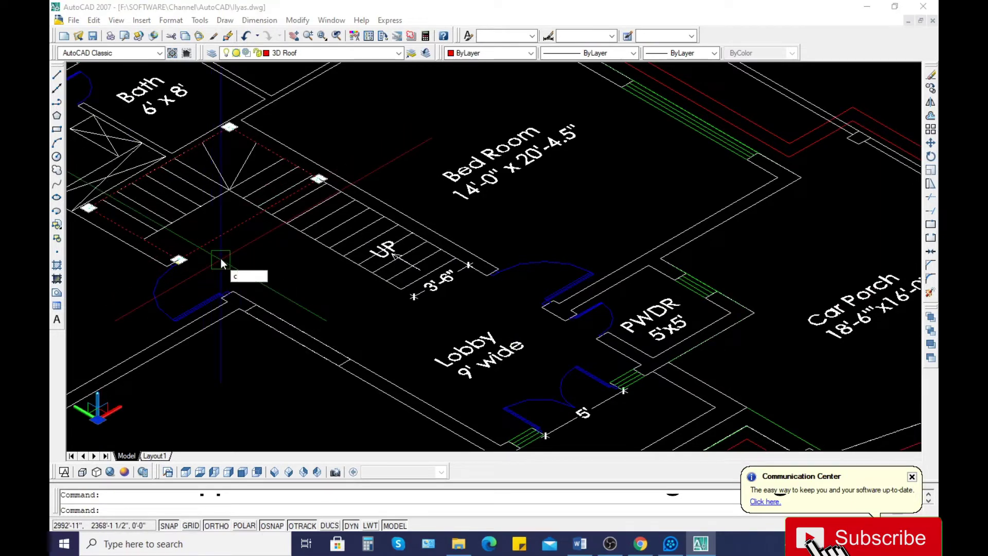
key("Return")
scroll(494, 280, "down", 5)
scroll(320, 303, "up", 6)
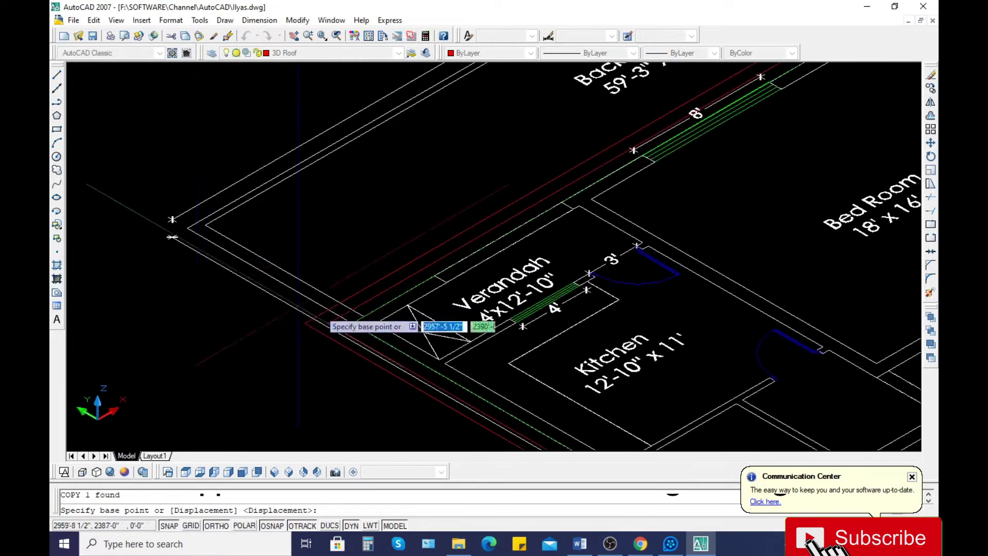
scroll(303, 319, "up", 4)
left_click(297, 328)
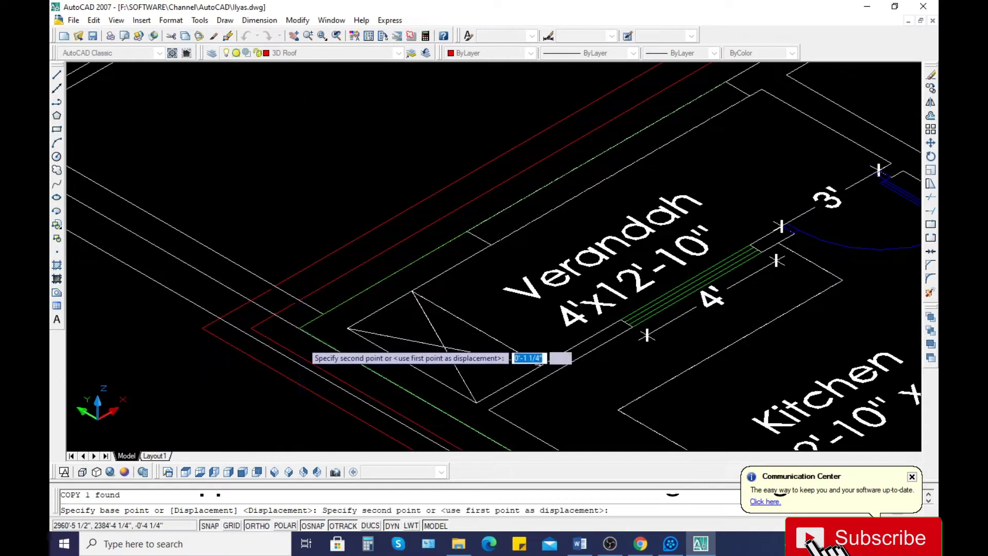
Pan toward the green roof outline, then cancel the unfinished copy.
scroll(293, 329, "up", 3)
scroll(278, 329, "down", 2)
scroll(257, 324, "down", 2)
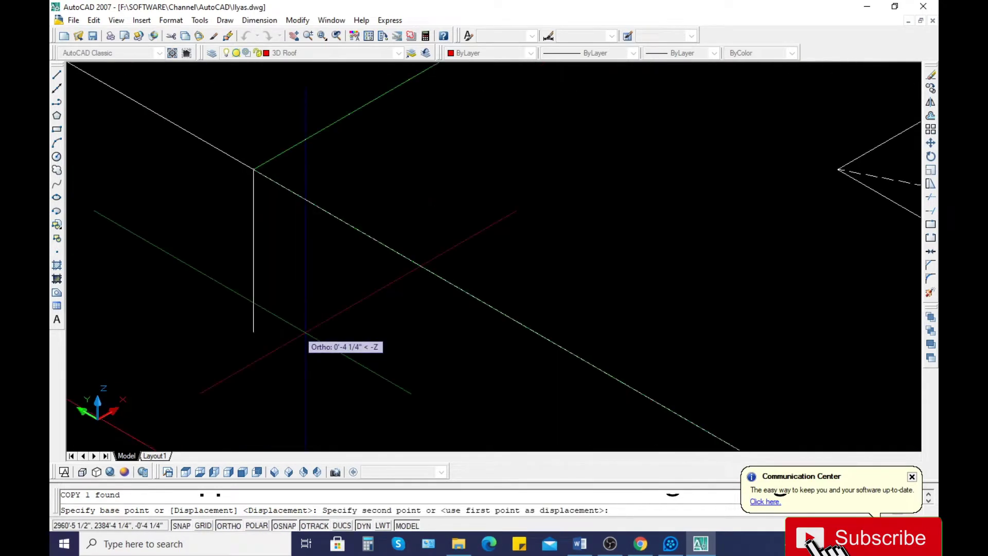
scroll(216, 299, "down", 2)
scroll(198, 289, "down", 2)
scroll(198, 290, "down", 3)
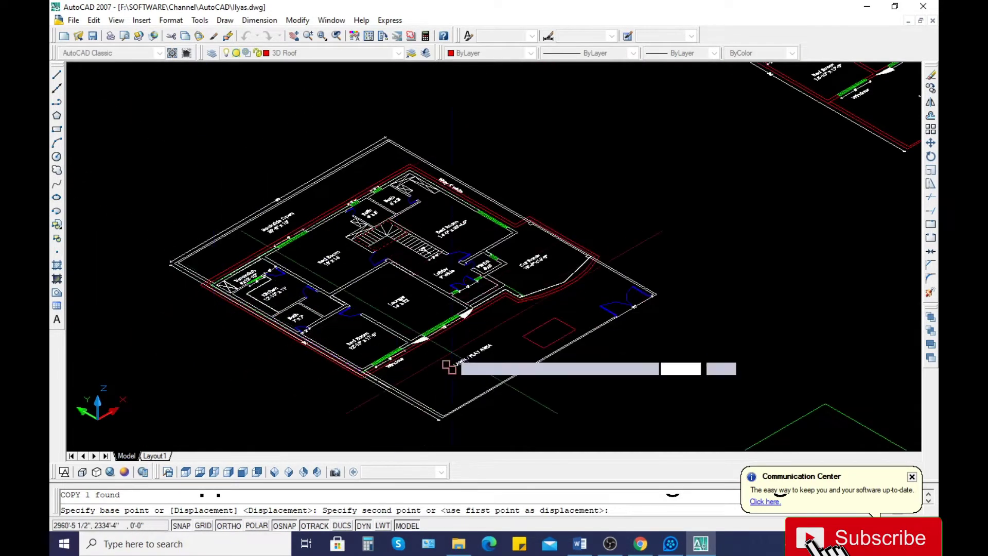
middle_click_drag(452, 364, 325, 211)
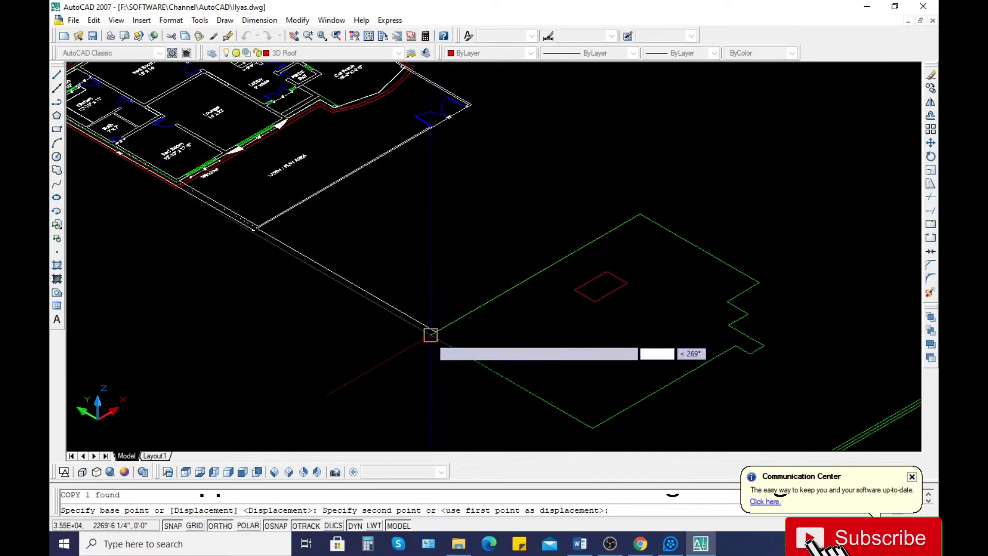
scroll(429, 333, "up", 2)
scroll(427, 329, "up", 4)
scroll(426, 329, "up", 1)
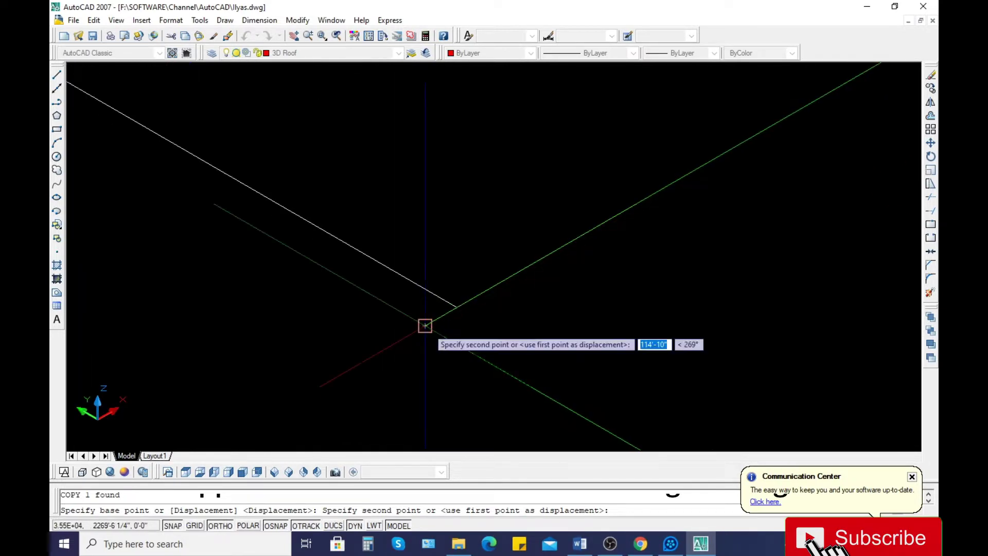
scroll(426, 326, "down", 4)
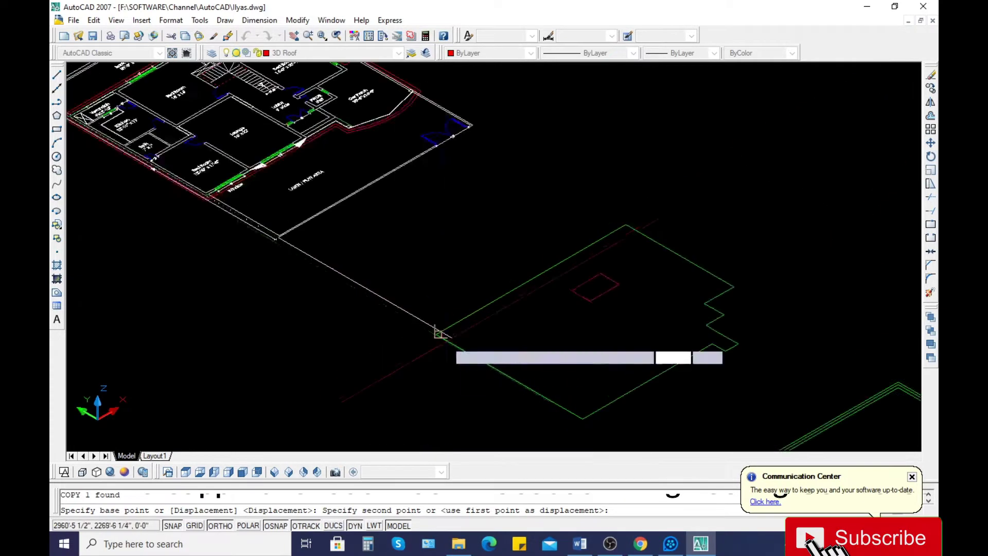
scroll(442, 334, "down", 2)
key("Escape")
scroll(360, 262, "up", 5)
scroll(357, 261, "up", 3)
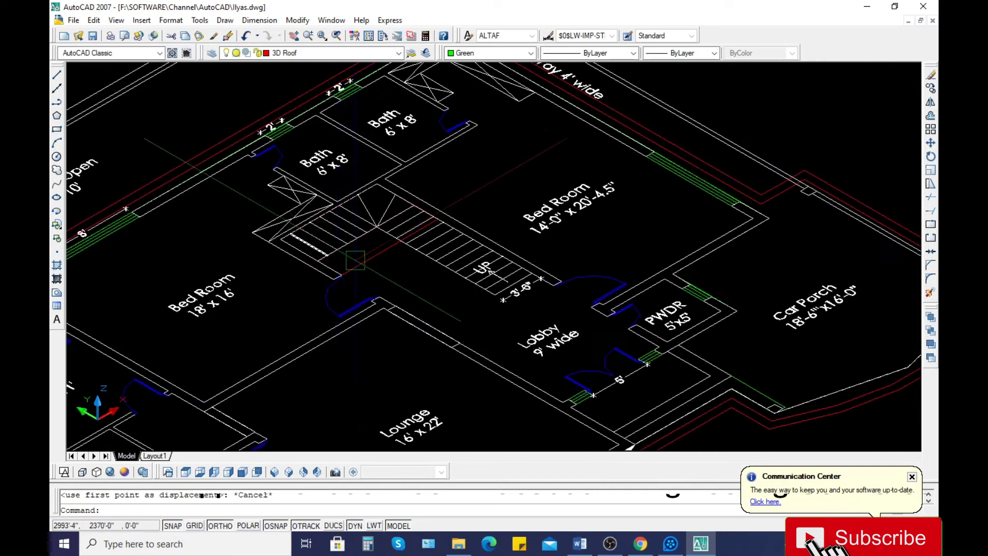
Copy the stair rectangle from the plan's outer corner to the roof outline's matching corner.
type("co")
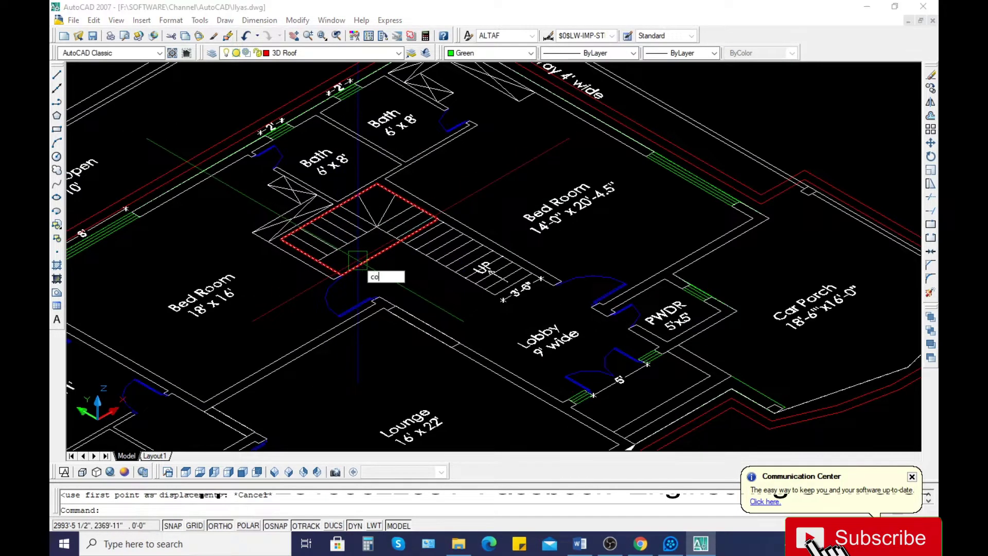
key("Return")
key("Return")
scroll(417, 283, "down", 3)
scroll(242, 308, "up", 1)
scroll(304, 306, "up", 5)
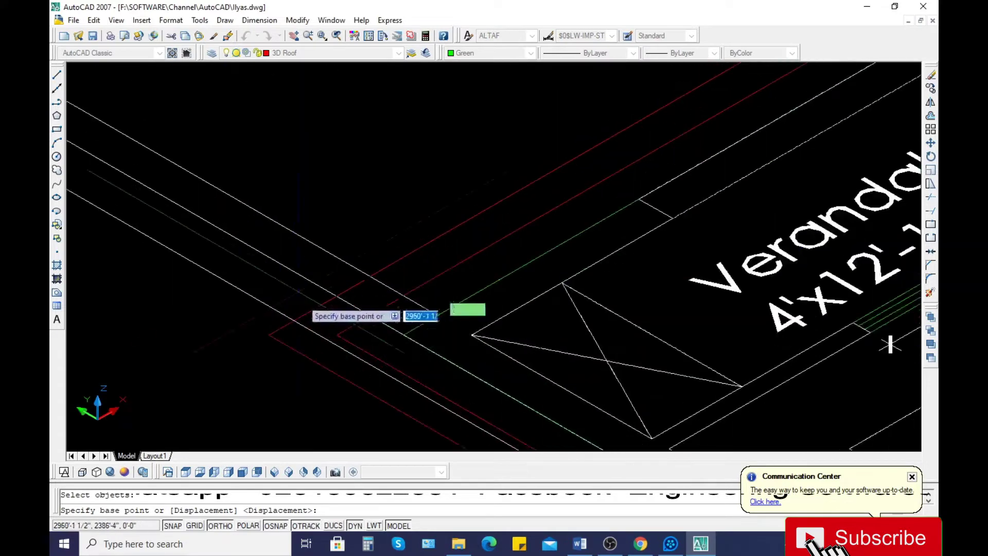
left_click(270, 335)
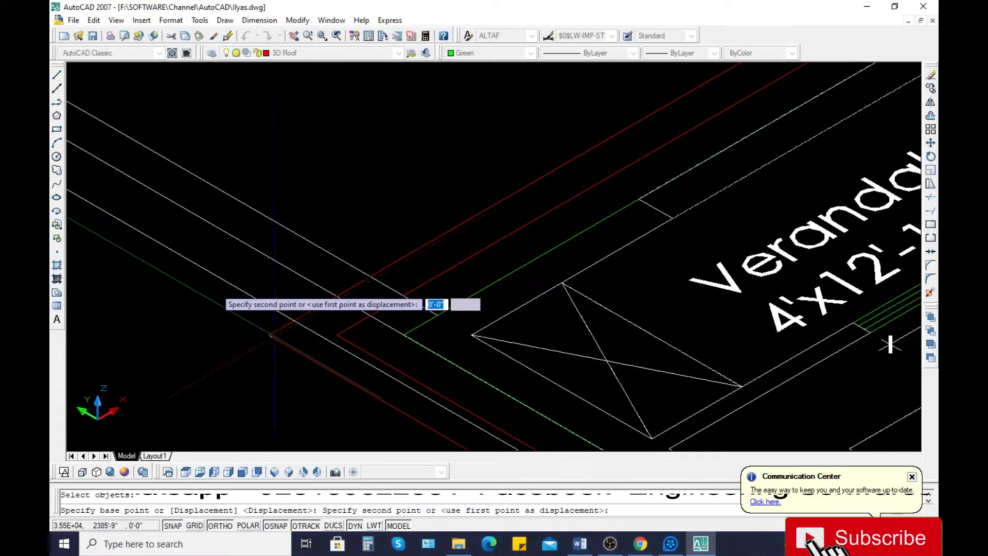
scroll(269, 335, "down", 3)
scroll(319, 283, "down", 3)
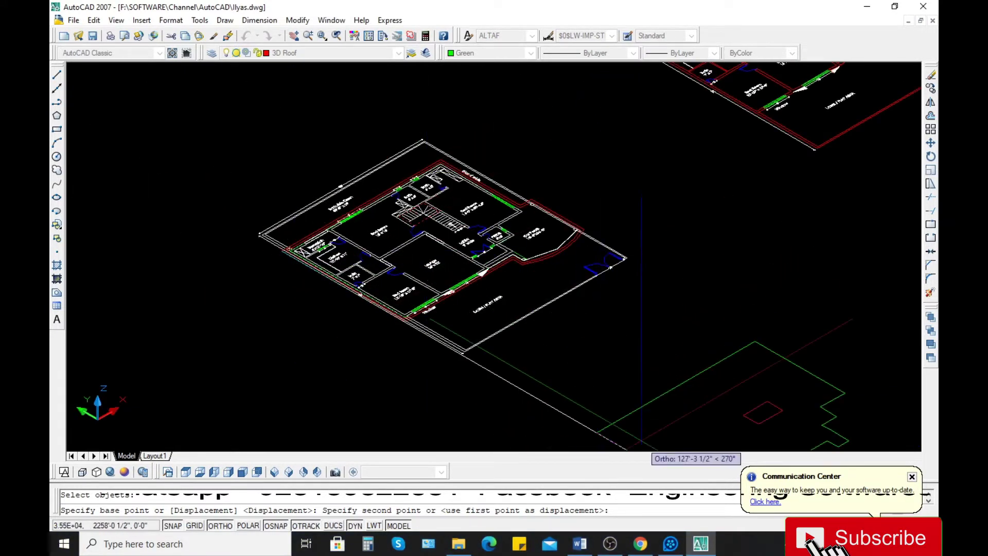
left_click(591, 433)
key("Return")
middle_click_drag(779, 418, 642, 221)
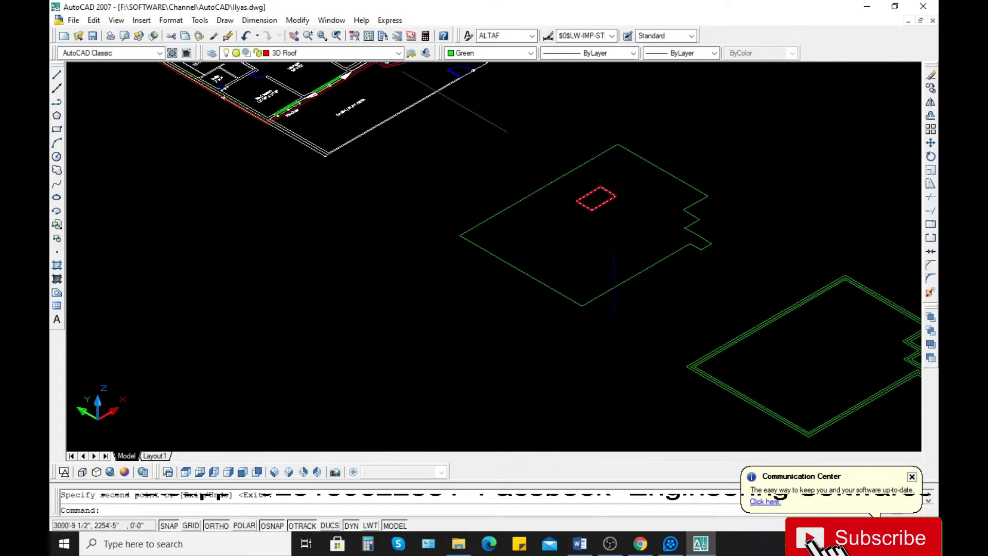
Select the roof outline and opening for extrusion, then abandon the extrude.
key("Escape")
type("ext")
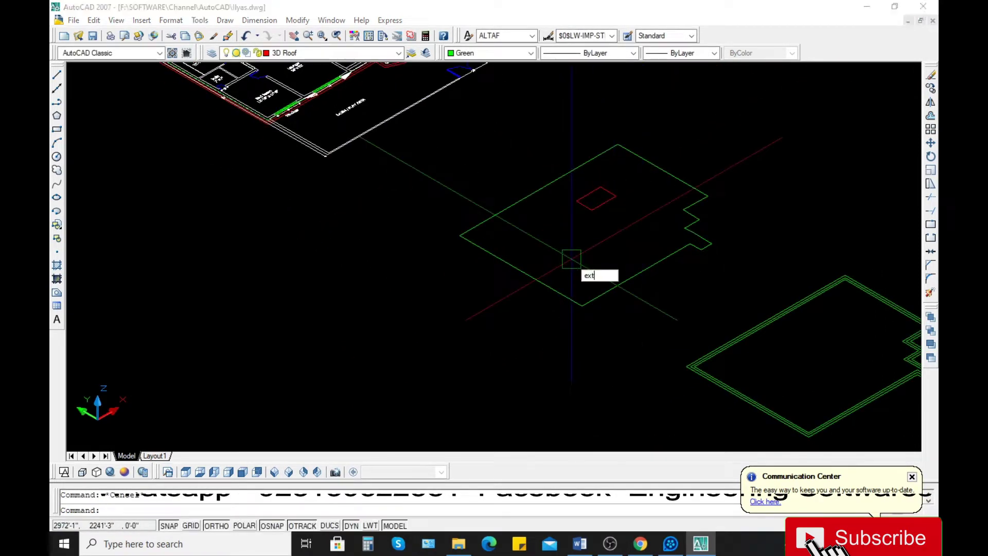
key("Return")
left_click(611, 253)
left_click(568, 172)
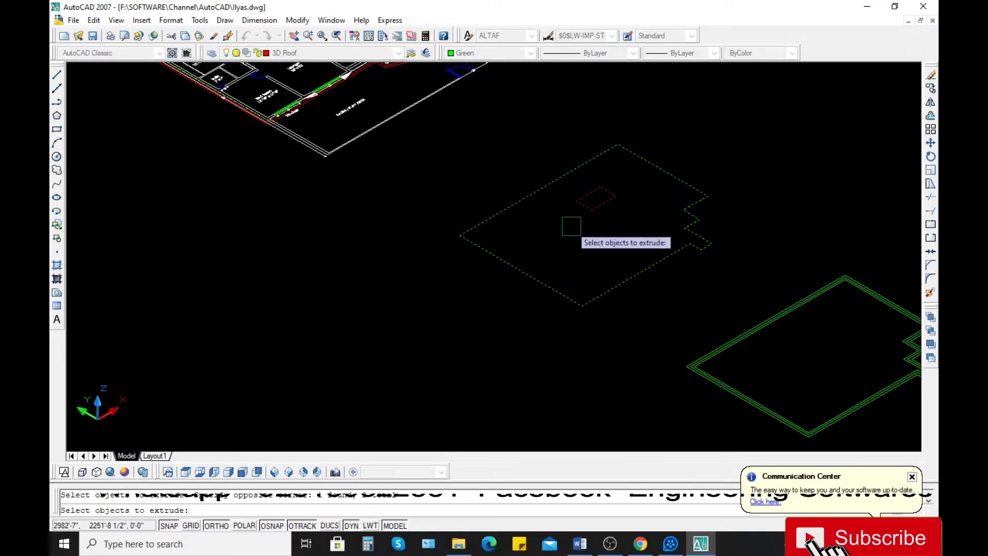
key("Escape")
Copy the roof outline with its opening up and to the right.
left_click(730, 216)
left_click(583, 195)
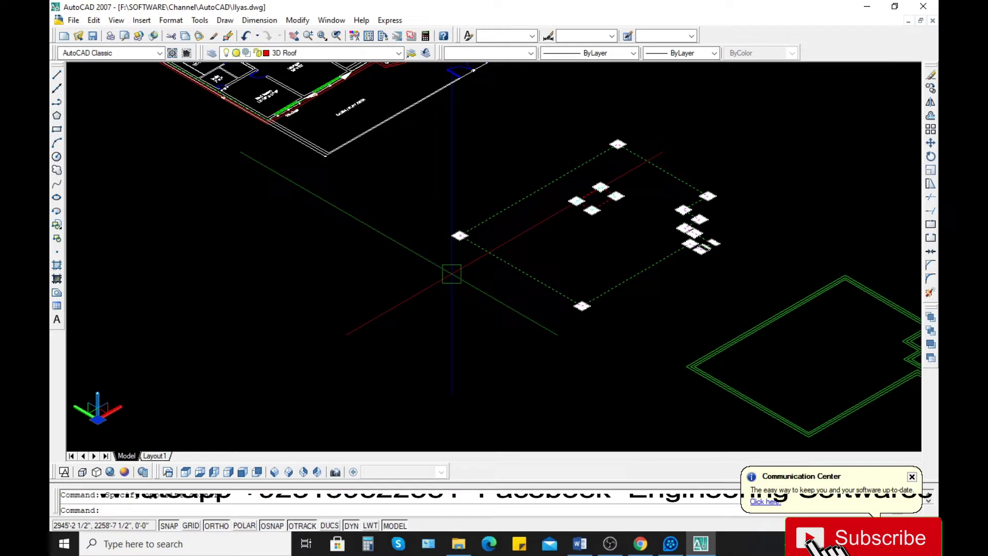
type("co")
key("Return")
left_click(452, 274)
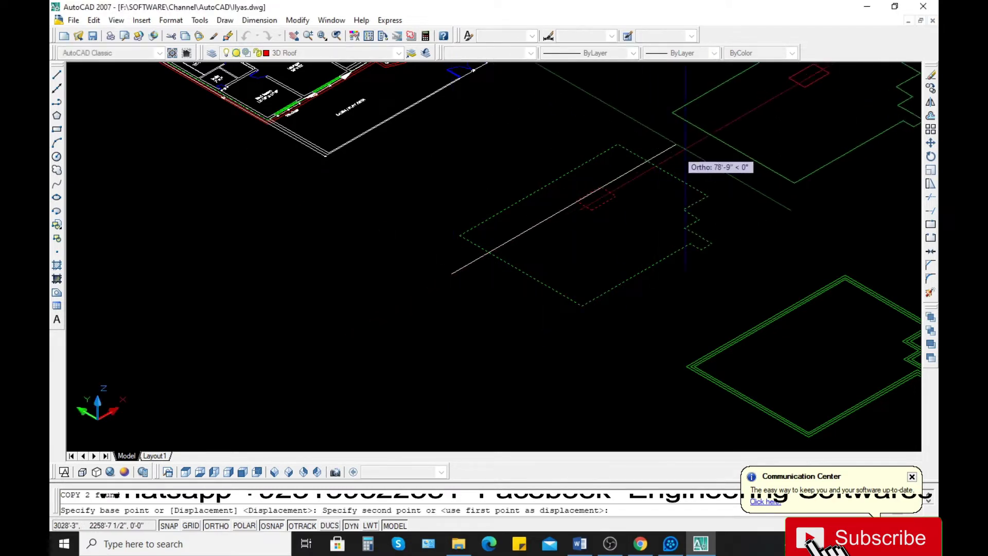
left_click(684, 149)
key("Escape")
Extrude the original roof outline to a height of 5.
type("e")
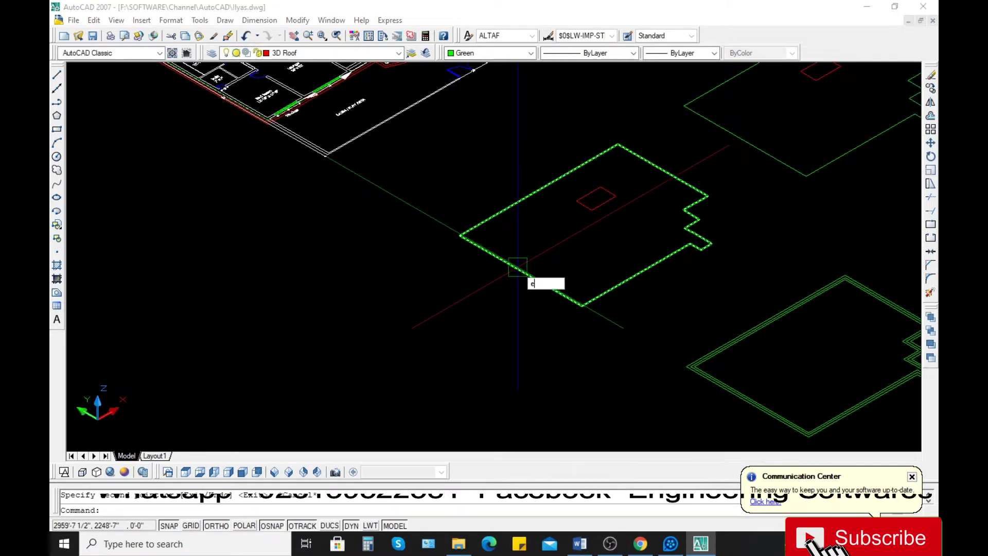
type("xt")
key("Return")
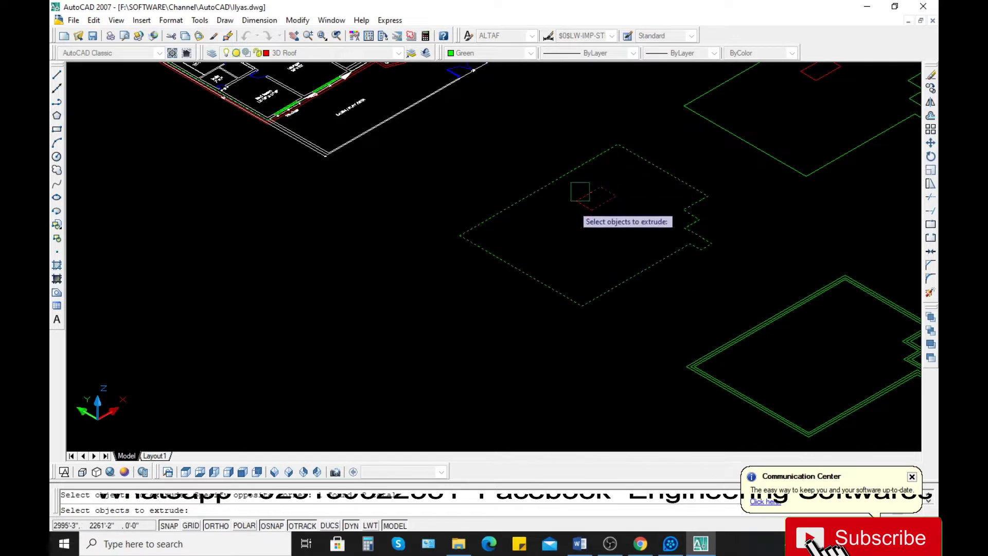
key("Return")
type("5")
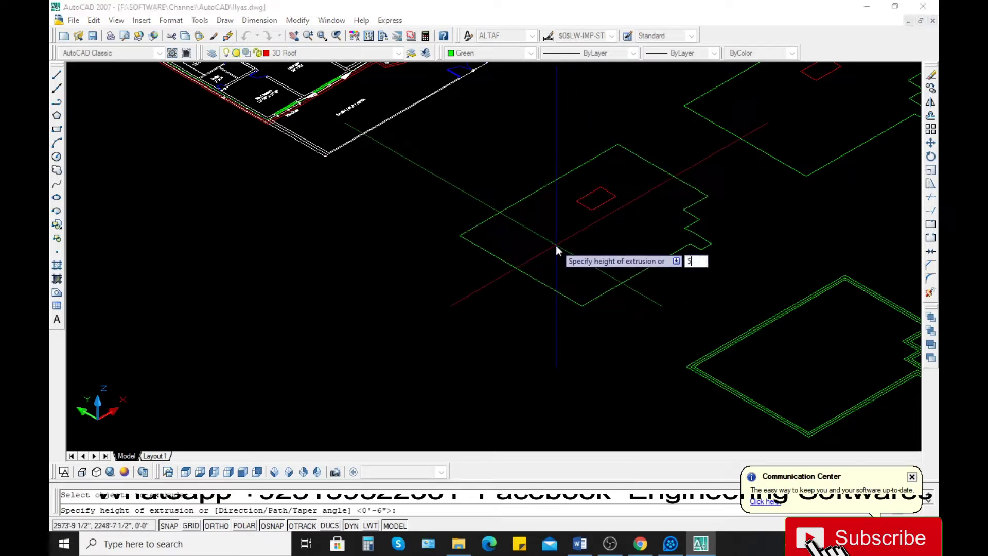
key("Return")
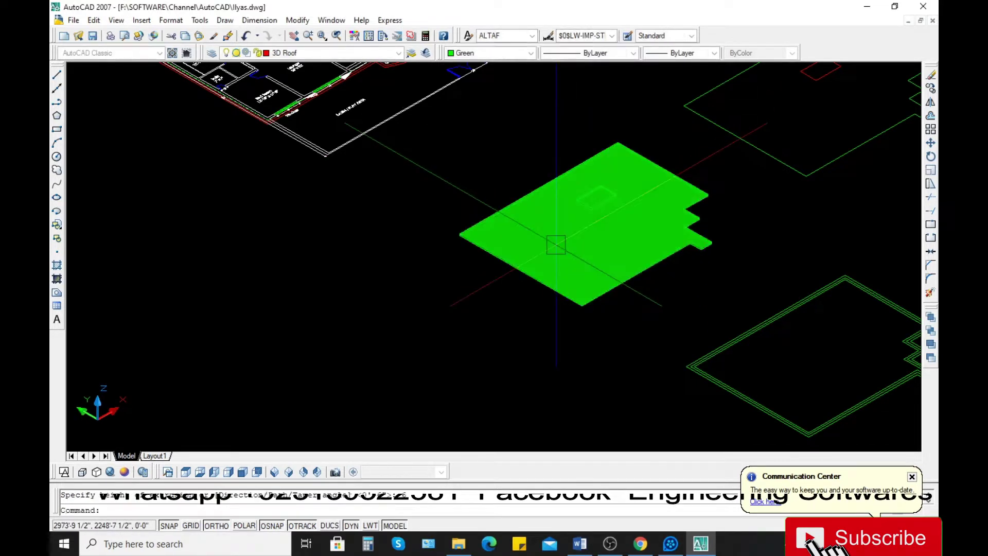
Subtract the small stair box from the green roof slab.
type("su")
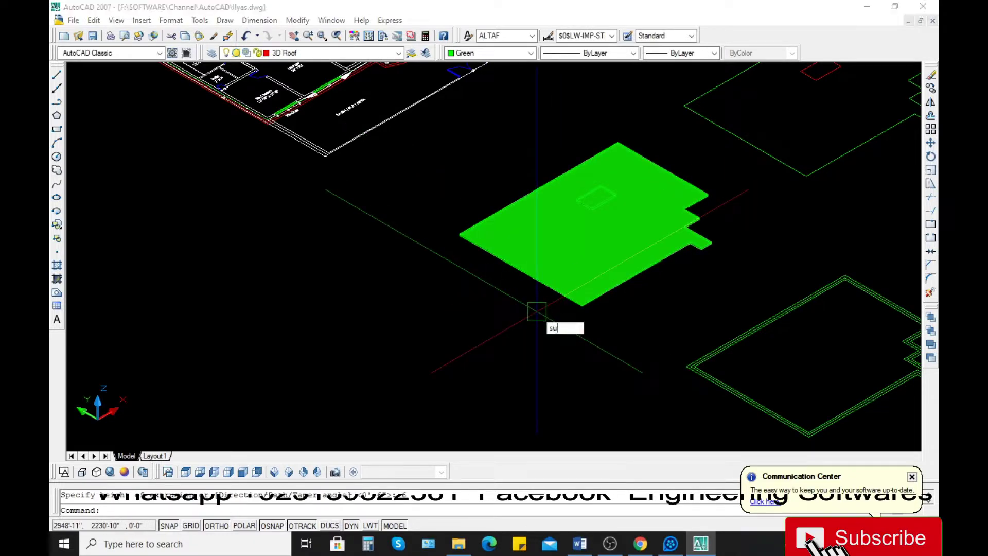
key("Return")
left_click(563, 287)
key("Return")
left_click(596, 197)
key("Return")
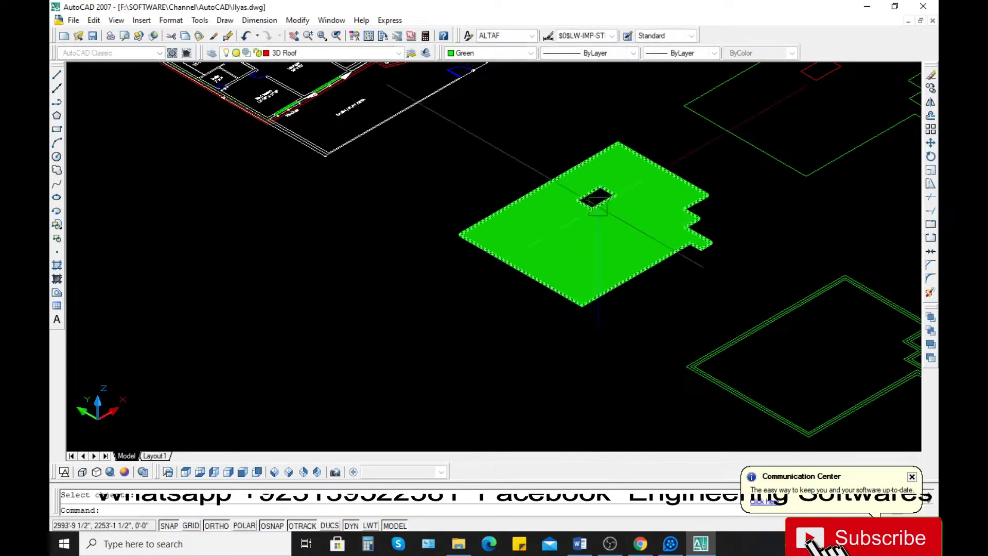
Delete the small red rectangle from the copied roof outline.
middle_click_drag(502, 281, 381, 332)
middle_click_drag(611, 247, 479, 302)
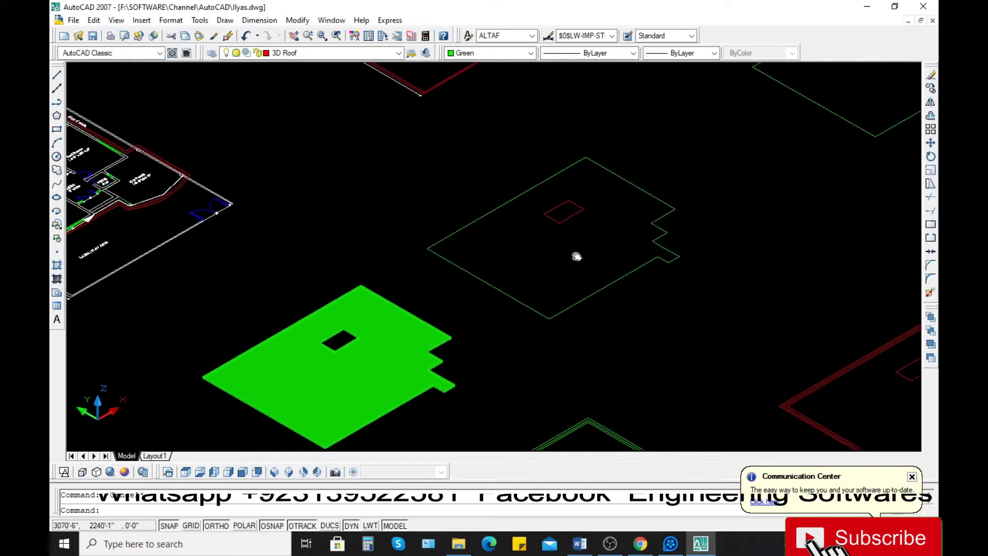
scroll(636, 170, "up", 5)
left_click(479, 266)
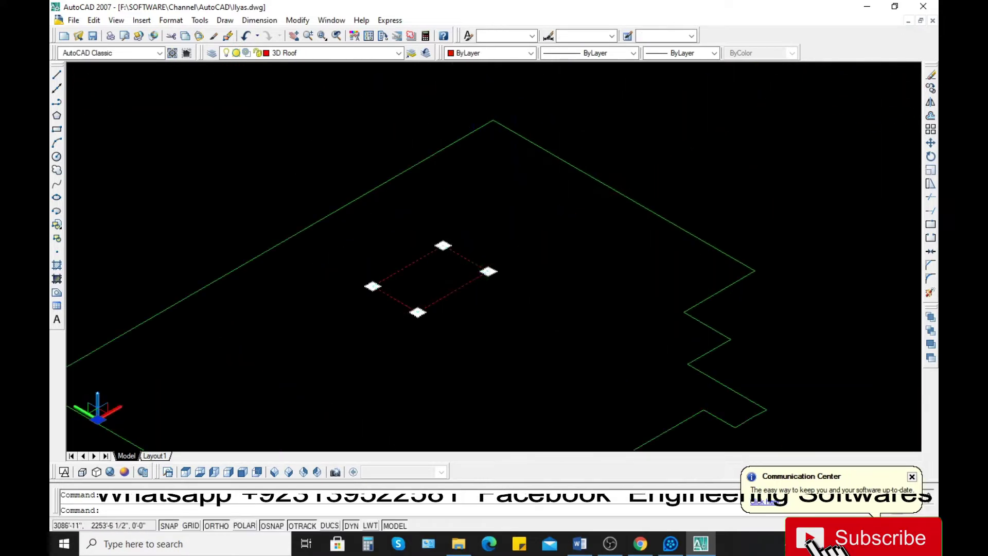
key("Delete")
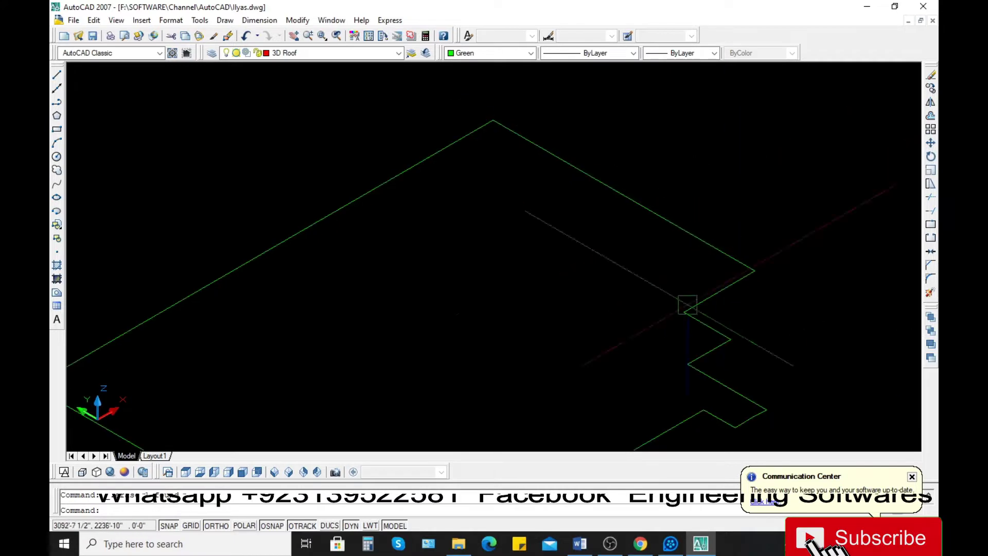
key("Escape")
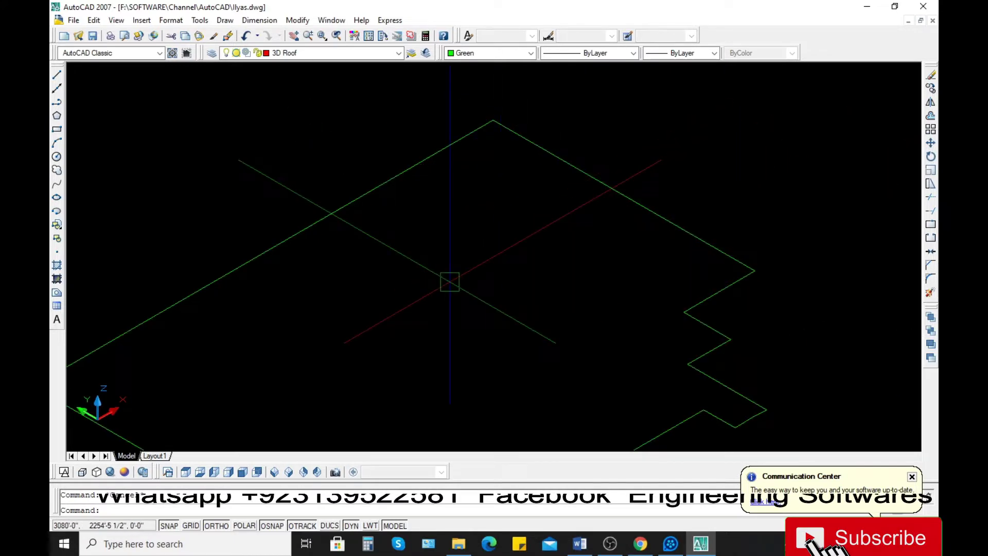
Draw an 18 by 18 square with the RECTANGLE command.
type("rec")
key("Return")
left_click(442, 257)
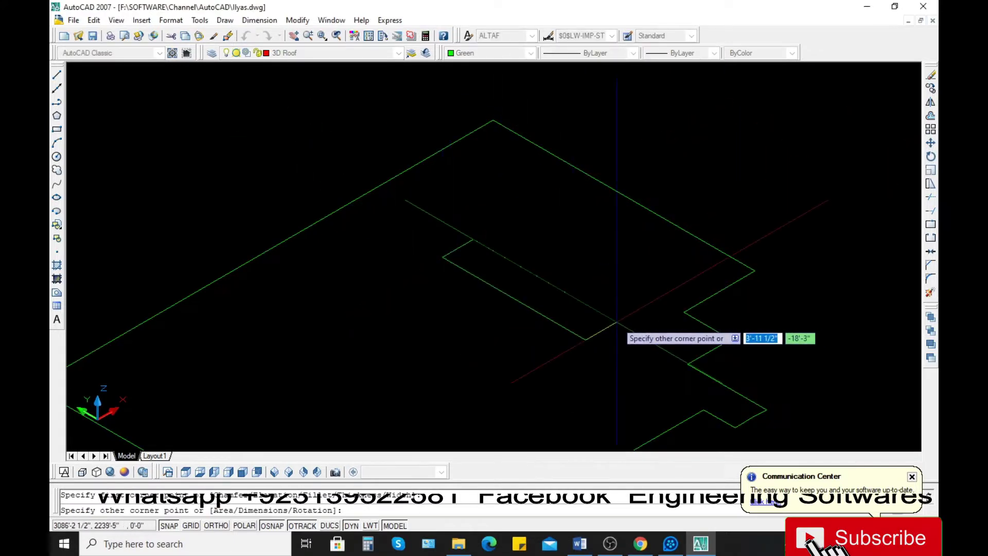
type("@18")
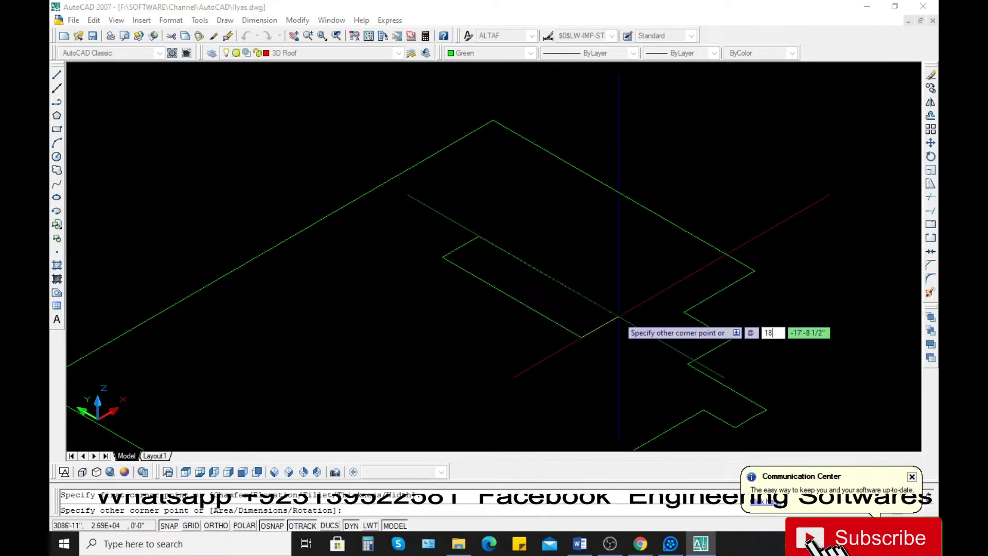
key("Tab")
type("1")
key("Return")
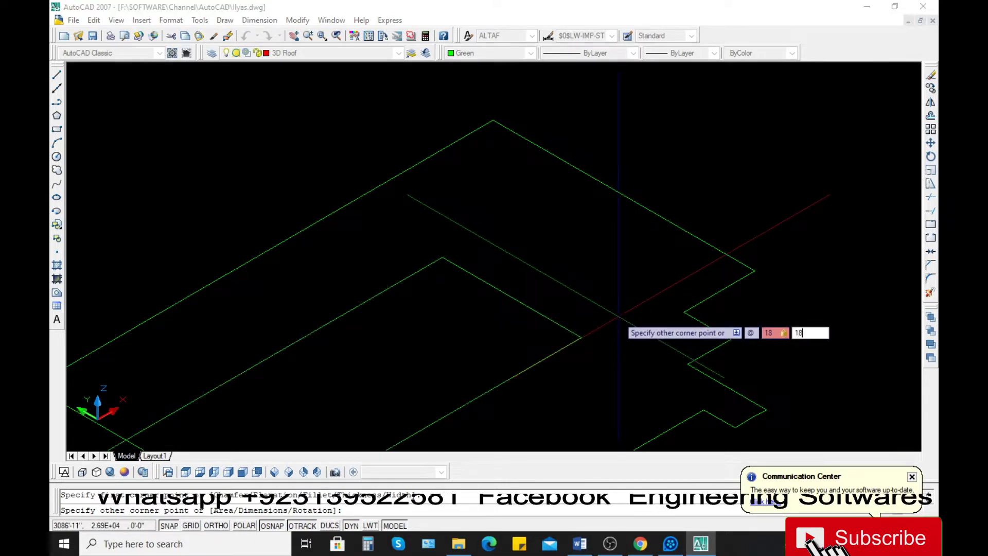
Offset the square's edge repeatedly to make three parallel lines inside it.
scroll(448, 236, "up", 3)
scroll(448, 237, "up", 2)
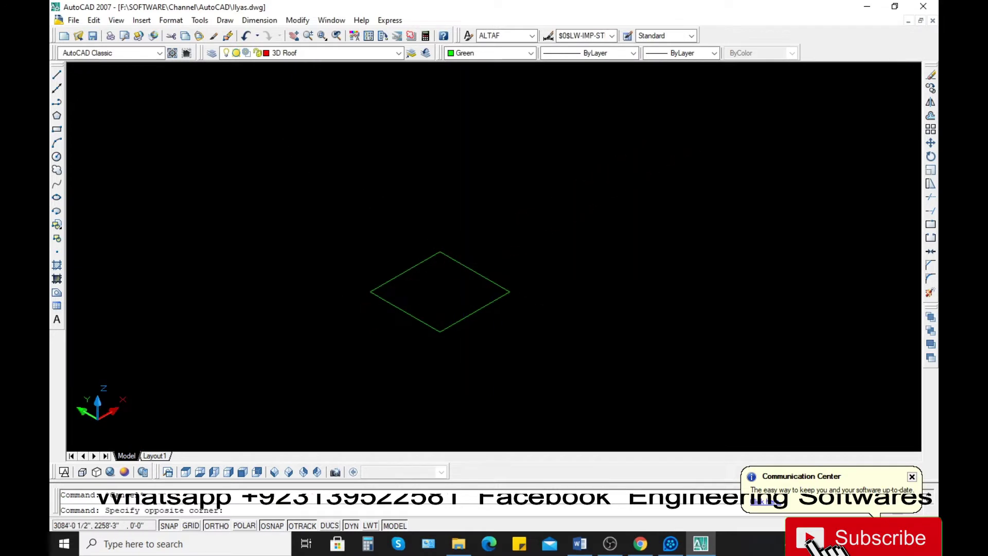
left_click_drag(355, 242, 530, 342)
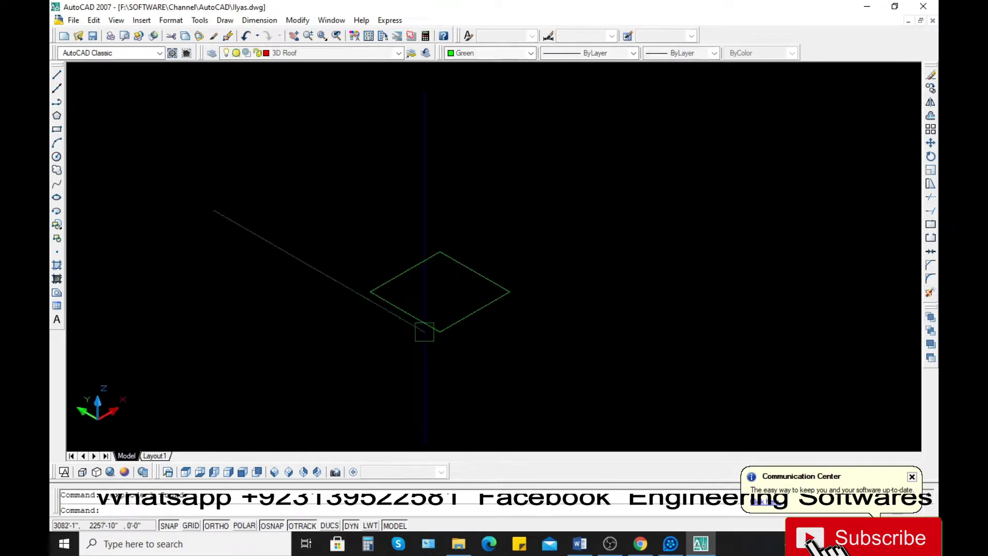
key("o")
key("Return")
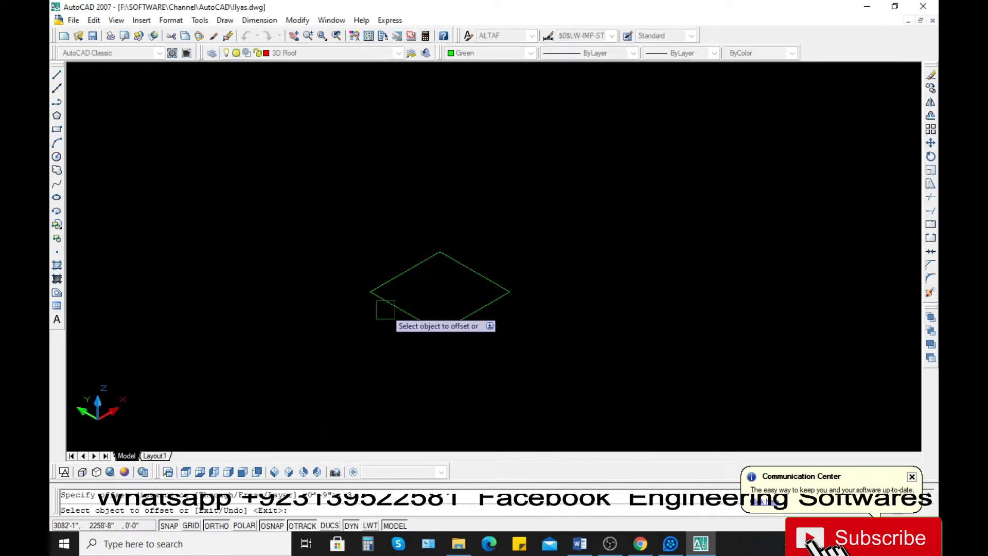
key("Return")
left_click(455, 262)
left_click(419, 308)
left_click(492, 268)
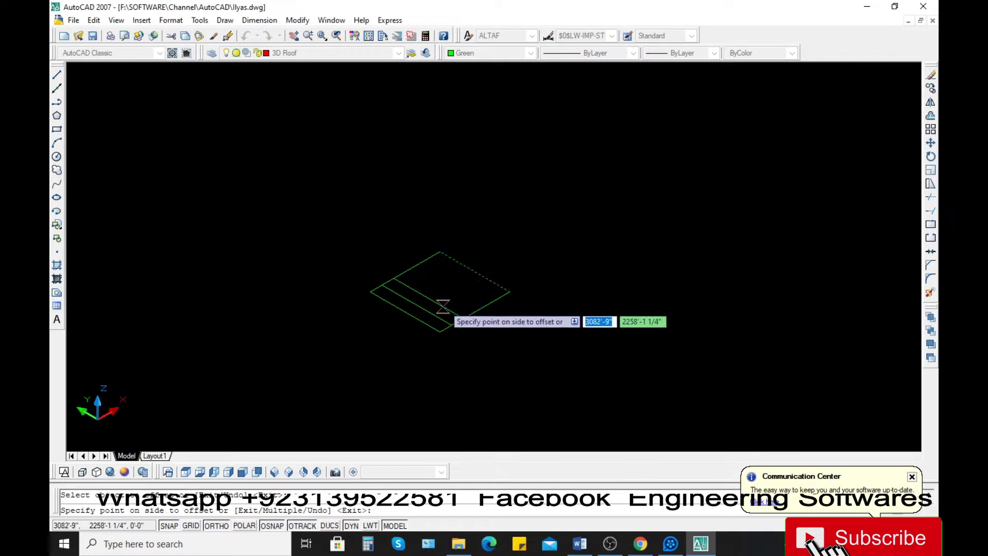
left_click(442, 304)
left_click(466, 283)
left_click(412, 272)
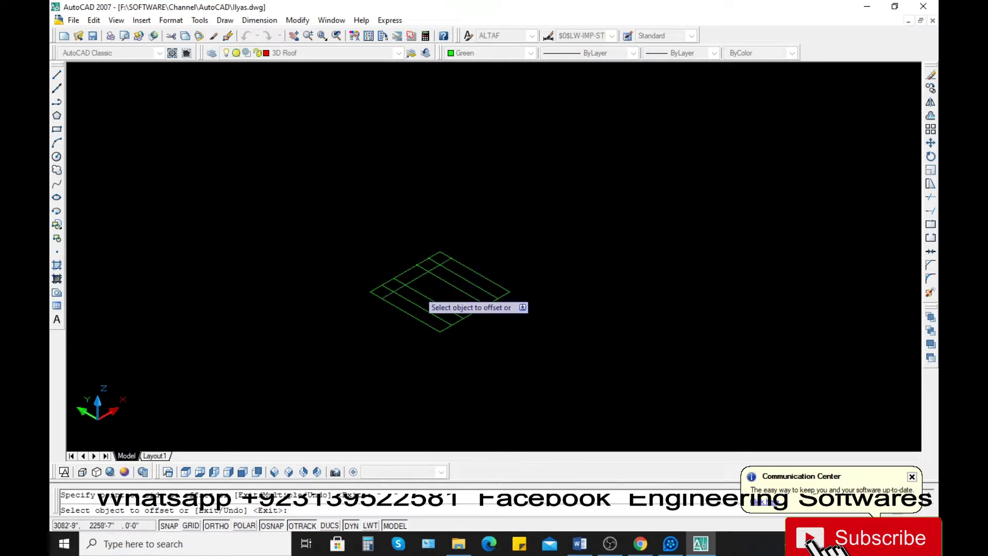
left_click(410, 282)
key("Escape")
Offset the square's bottom-right edge inward and recentre the gridded square.
scroll(410, 282, "up", 5)
key("Return")
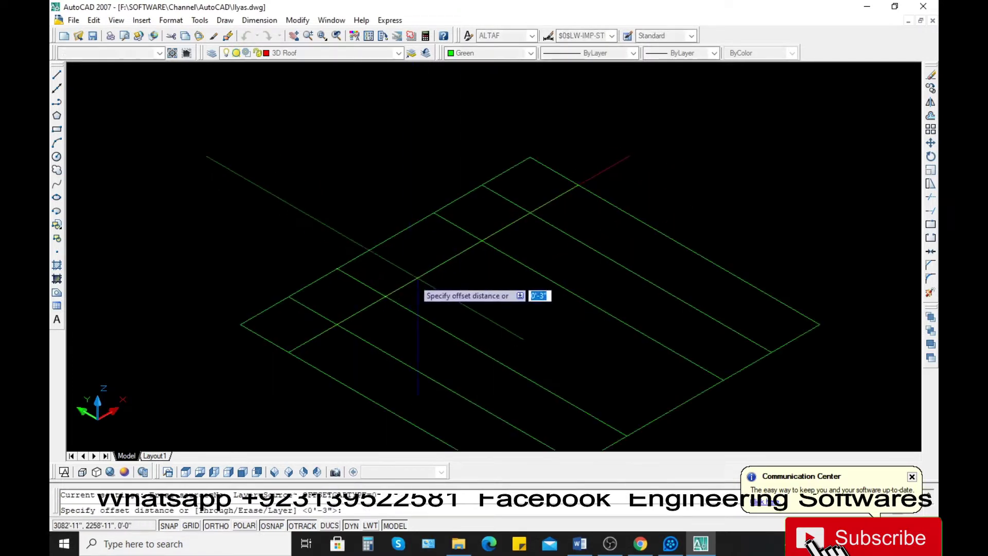
key("Return")
left_click(679, 405)
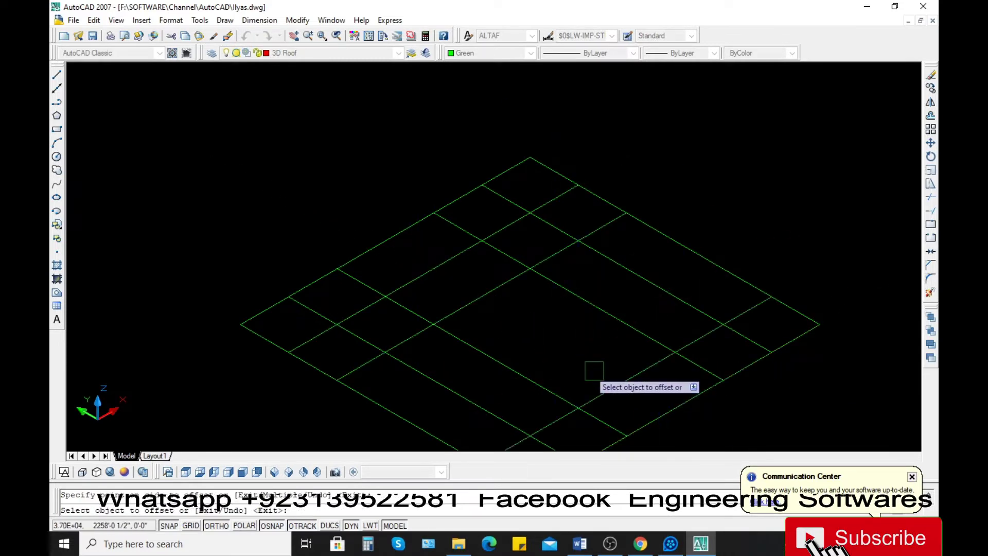
left_click(594, 370)
key("Escape")
middle_click_drag(600, 392, 572, 299)
key("Escape")
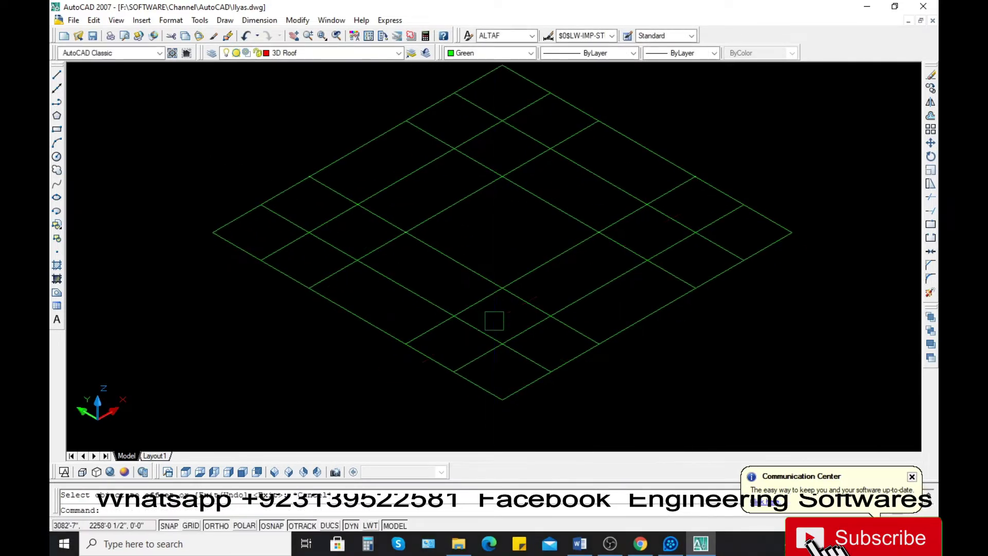
Add a new layer named 3D Shade in Layer Properties Manager and make it current.
left_click(275, 54)
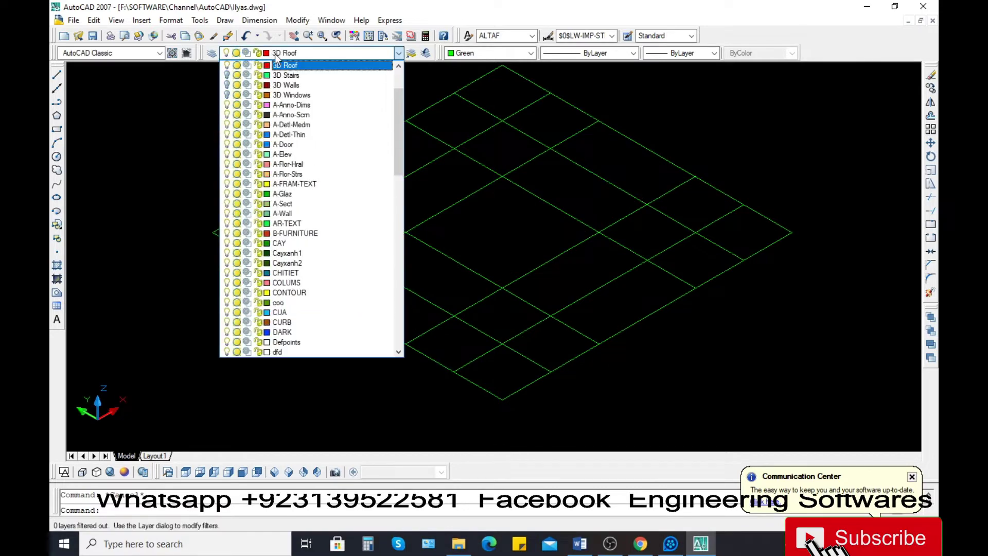
left_click(224, 55)
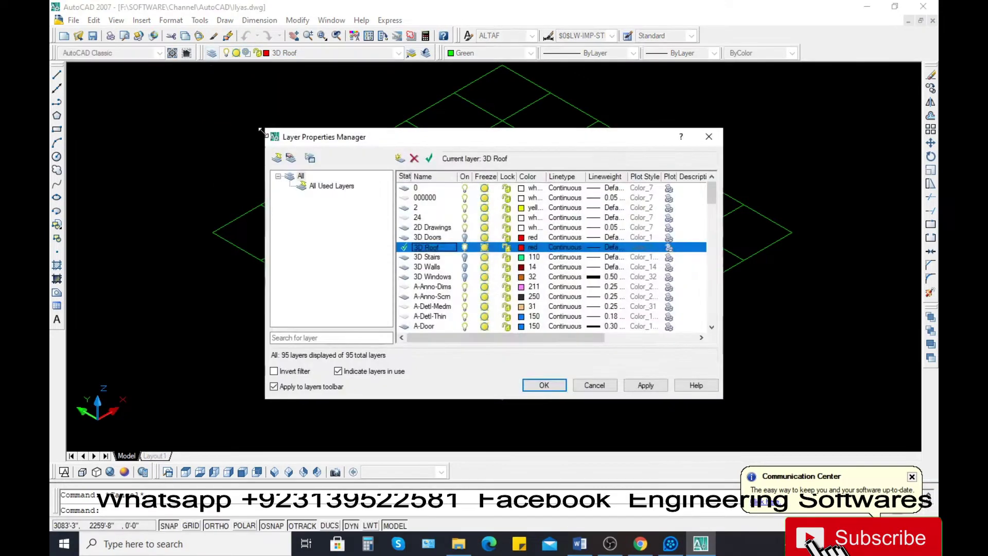
left_click(400, 158)
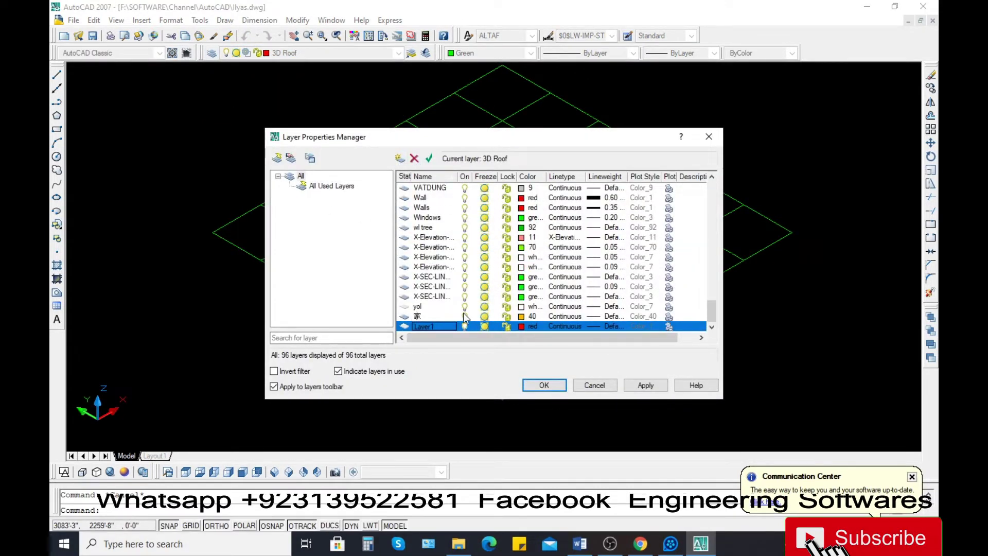
double_click(437, 326)
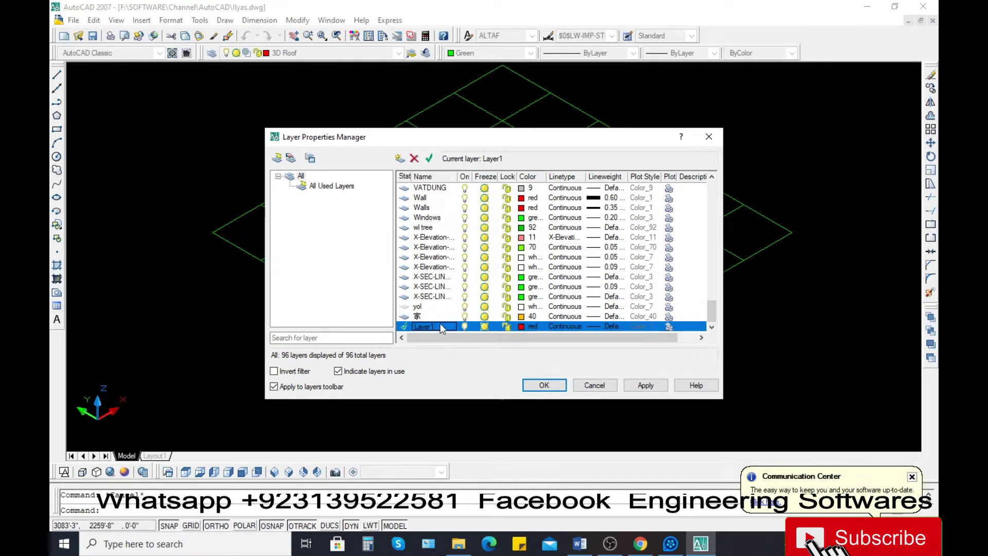
left_click(447, 326)
type("#")
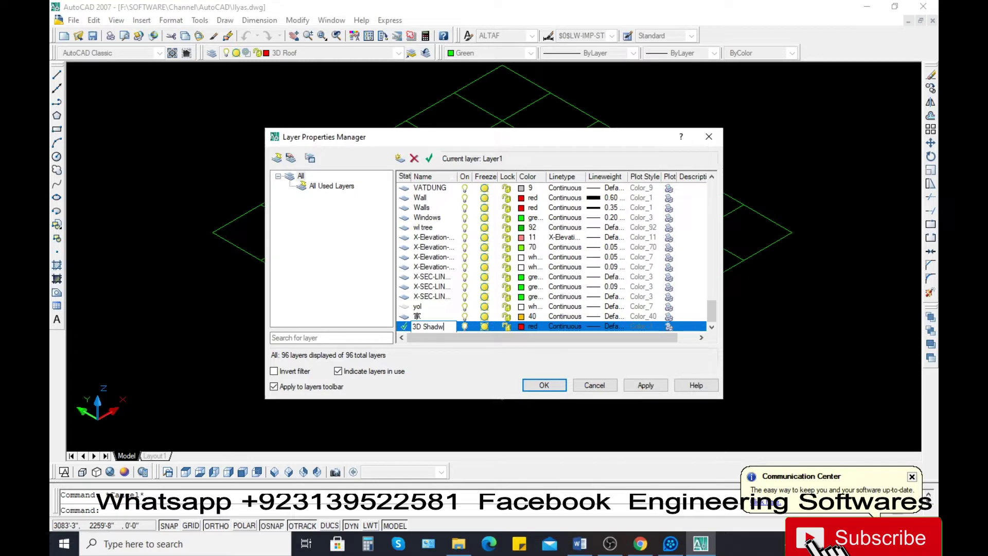
Give the 3D Shade layer colour 92 and apply the layer settings.
left_click(521, 328)
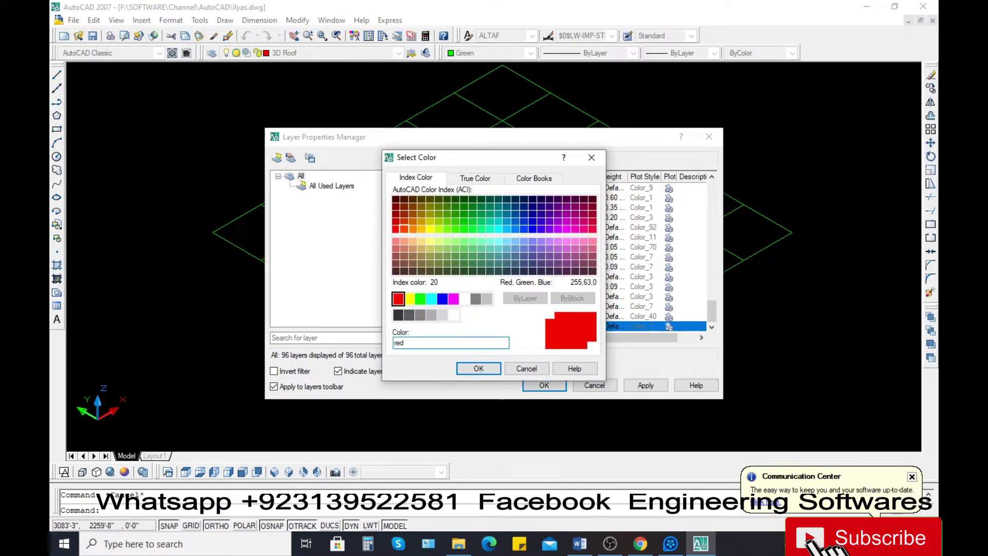
left_click(404, 222)
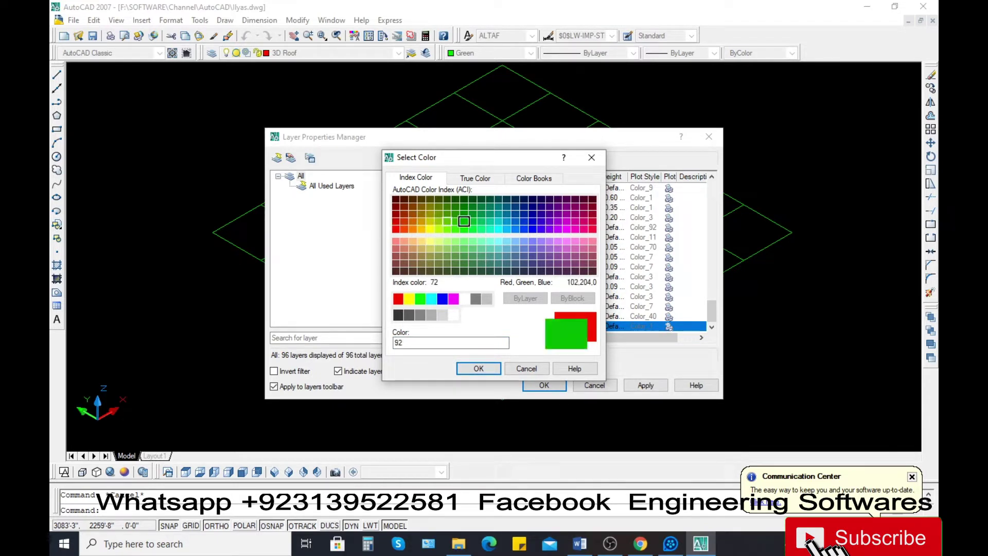
left_click(478, 369)
left_click(645, 385)
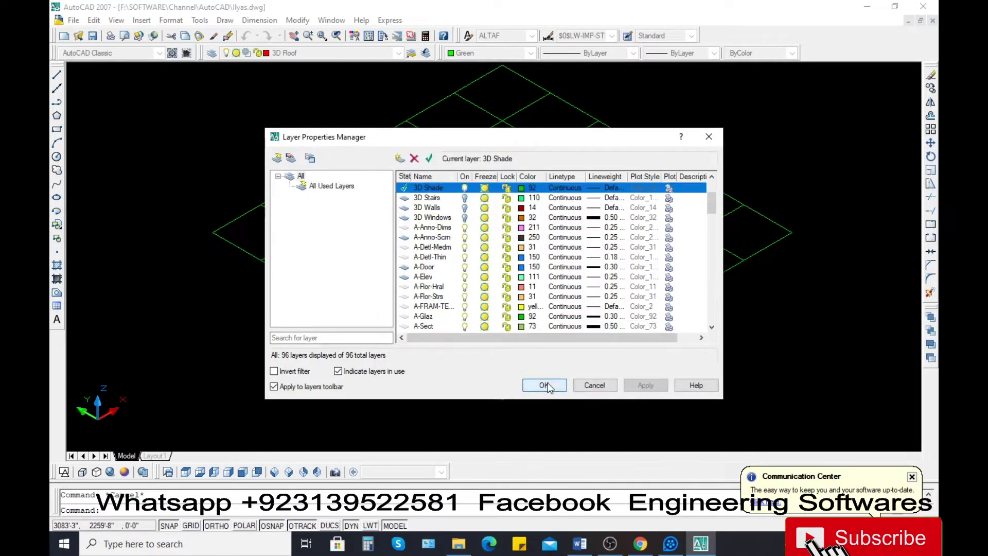
left_click(544, 385)
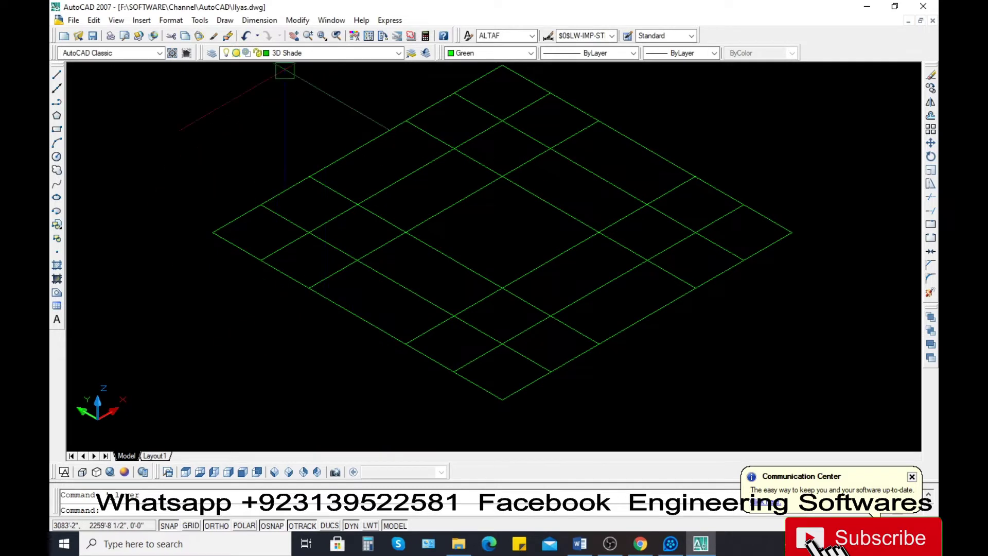
With 3D Shade current, start a polyline at the grid's bottom corner with two short segments.
left_click(309, 53)
scroll(294, 132, "up", 1)
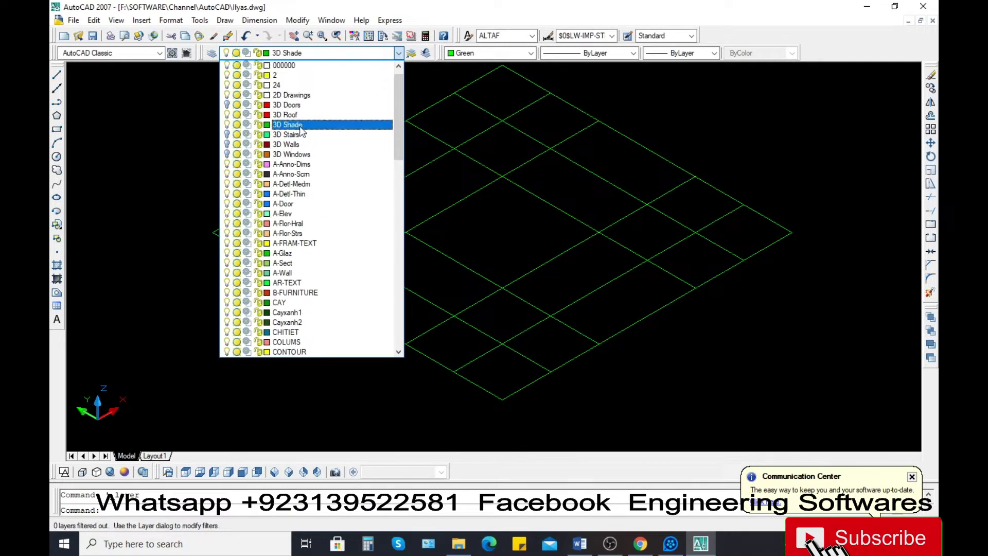
left_click(294, 133)
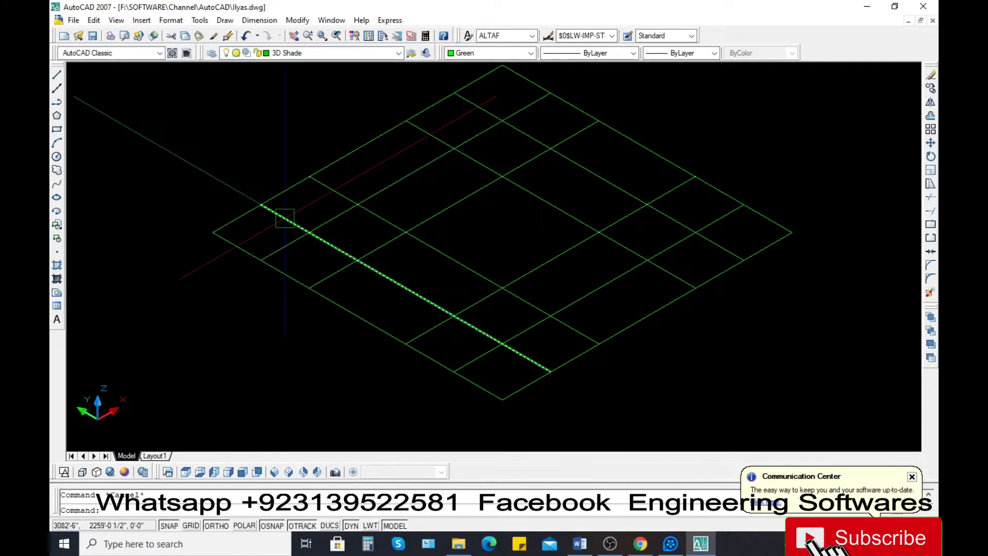
type("pl")
key("Return")
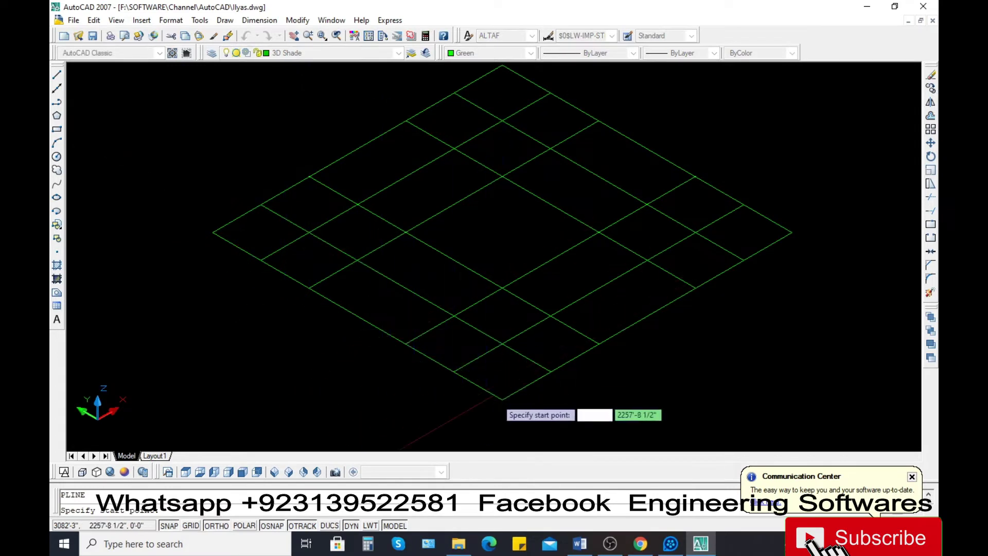
left_click(502, 399)
key("Return")
type("3")
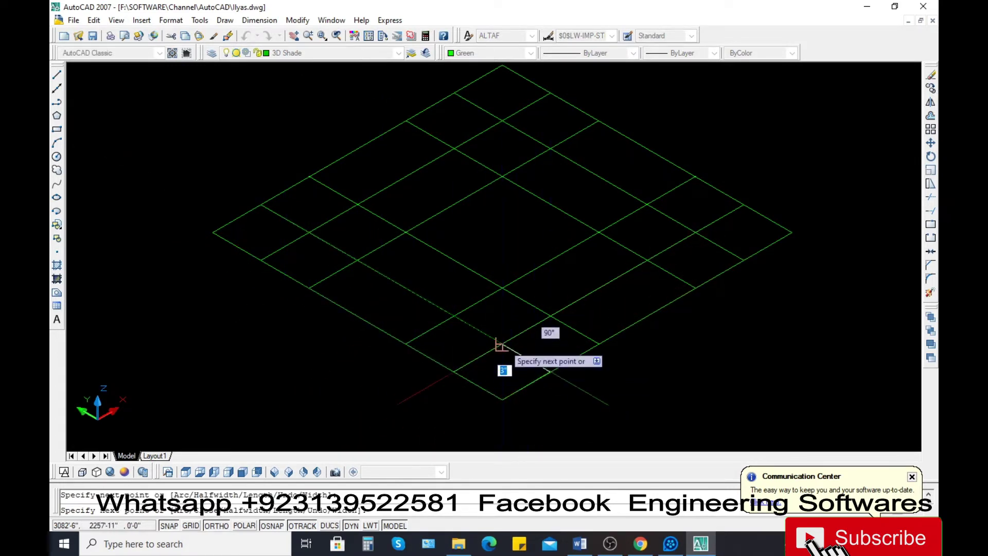
key("Return")
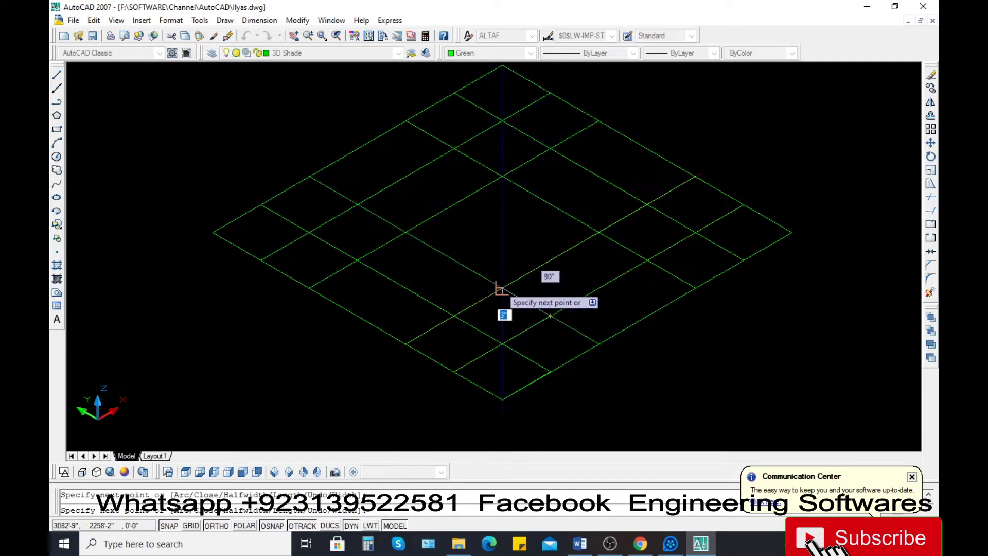
Add the curved arc to the grid point, then straight edges back to the bottom corner.
type("a")
key("Return")
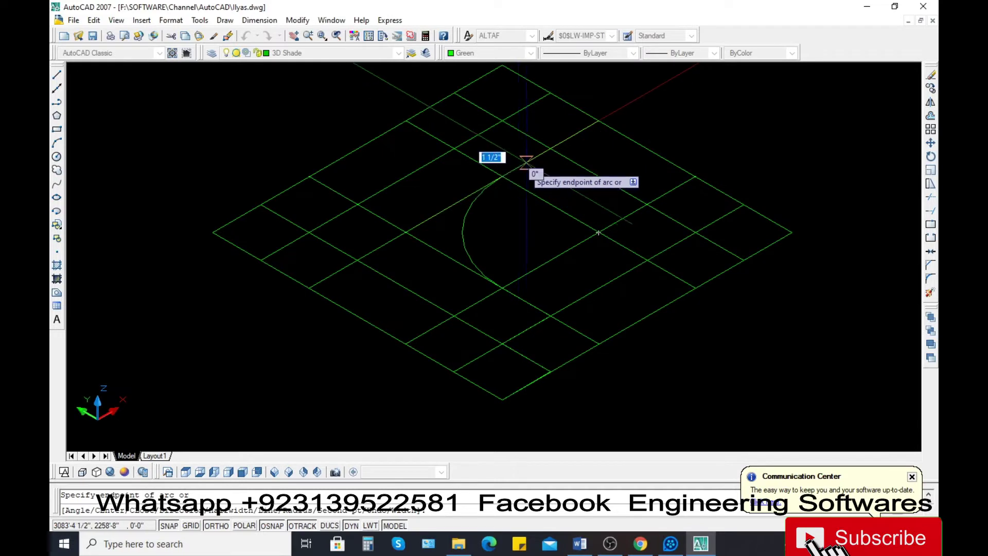
left_click(501, 178)
type("l")
key("Return")
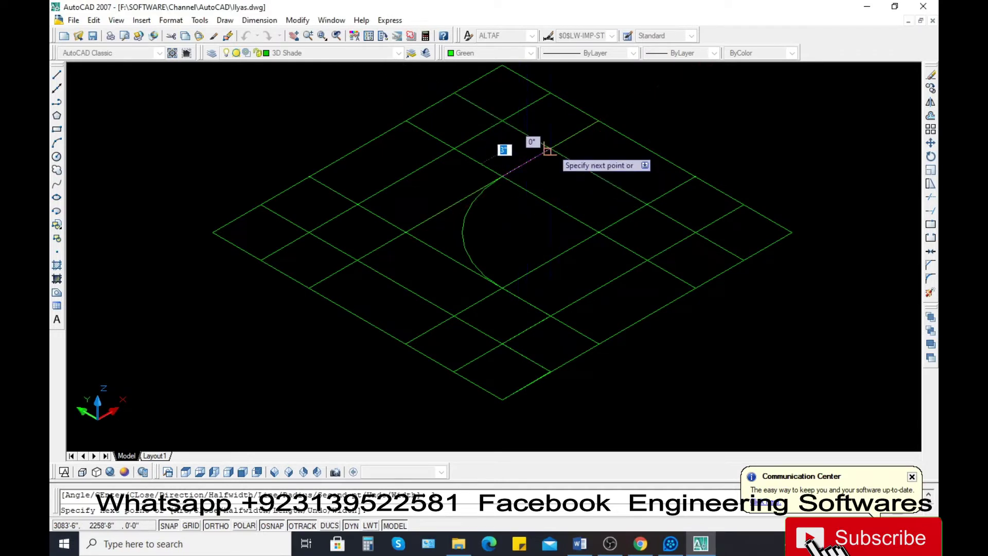
left_click(544, 151)
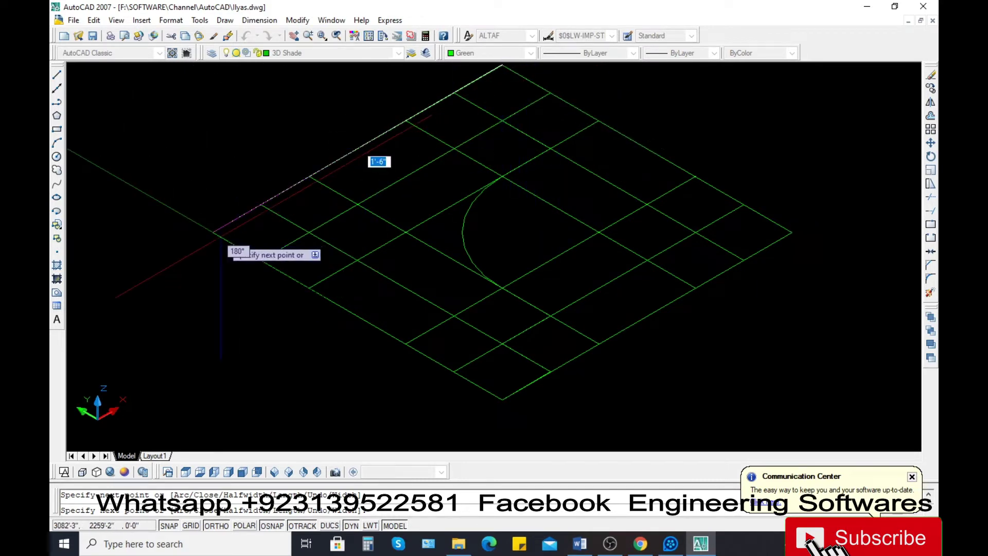
left_click(214, 231)
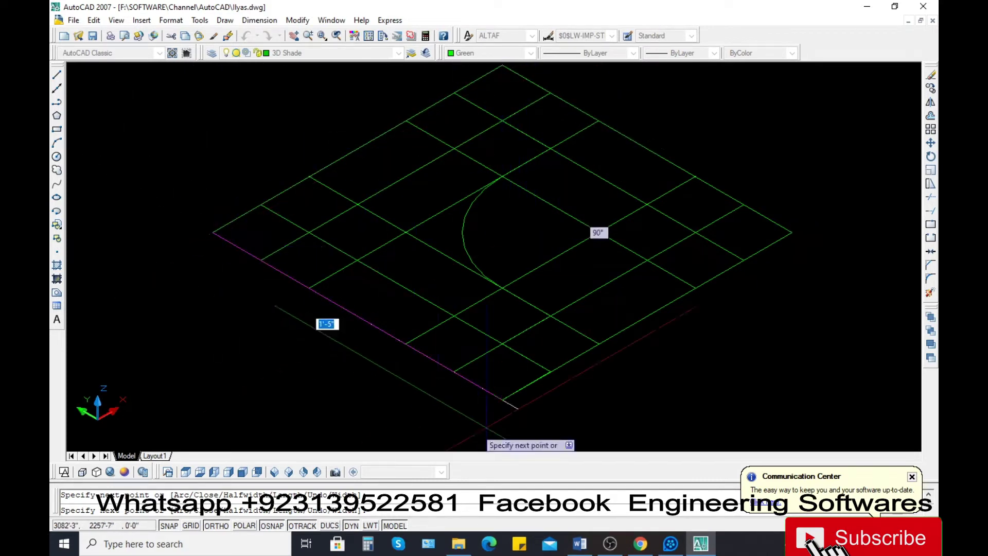
left_click(502, 400)
key("Return")
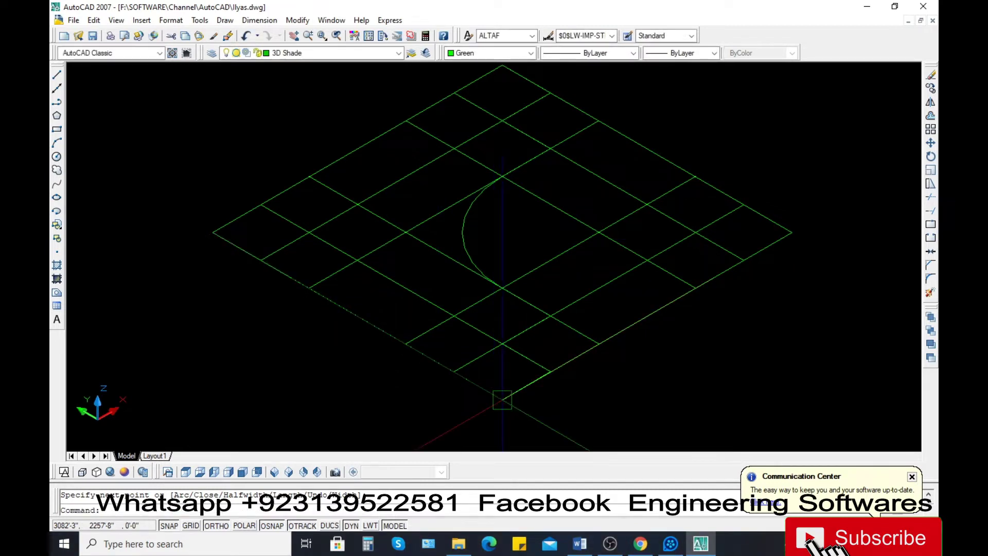
left_click(502, 400)
scroll(503, 400, "down", 3)
Rotate the cornice profile 90 degrees in 3D about an axis at its corner, then undo it.
scroll(199, 395, "up", 4)
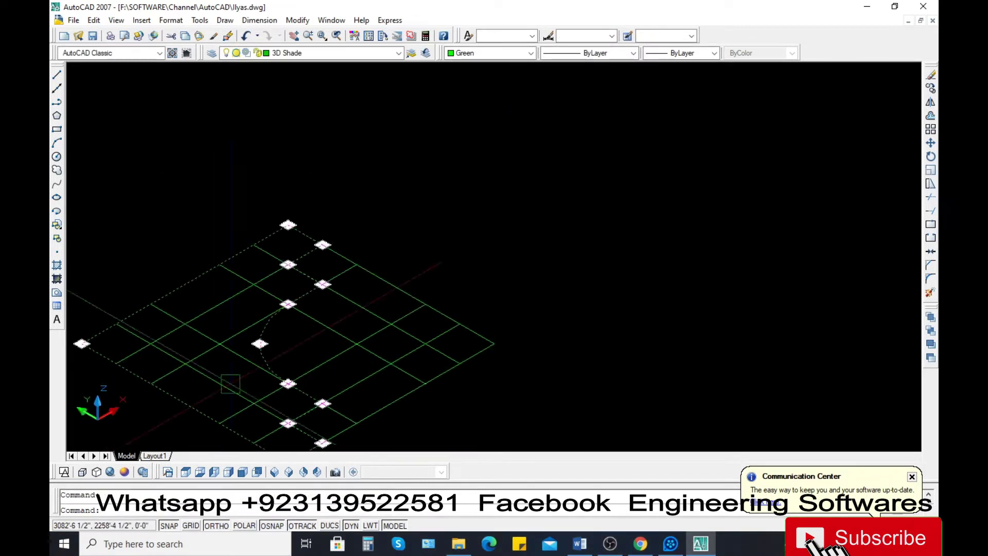
middle_click_drag(200, 396, 321, 301)
left_click(298, 20)
mouse_move(322, 304)
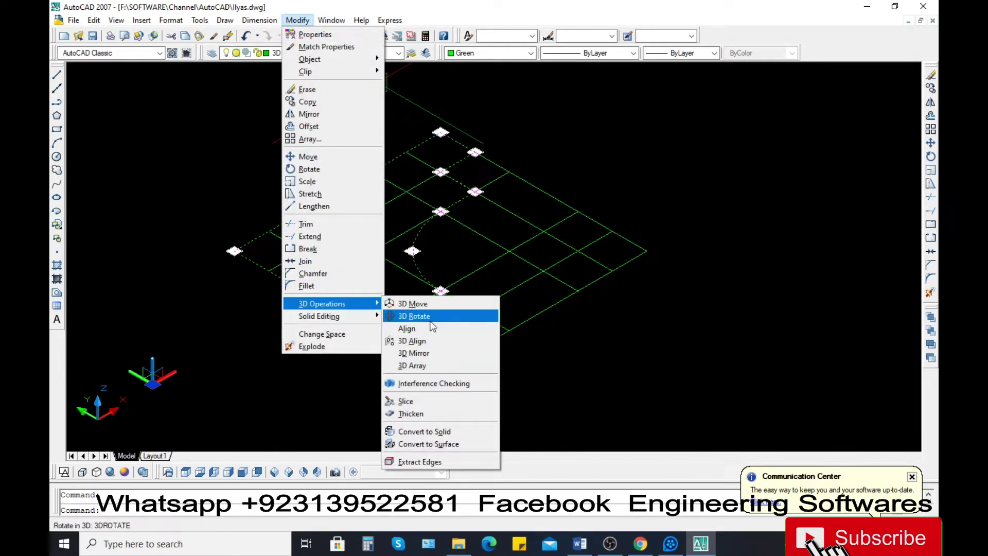
left_click(429, 316)
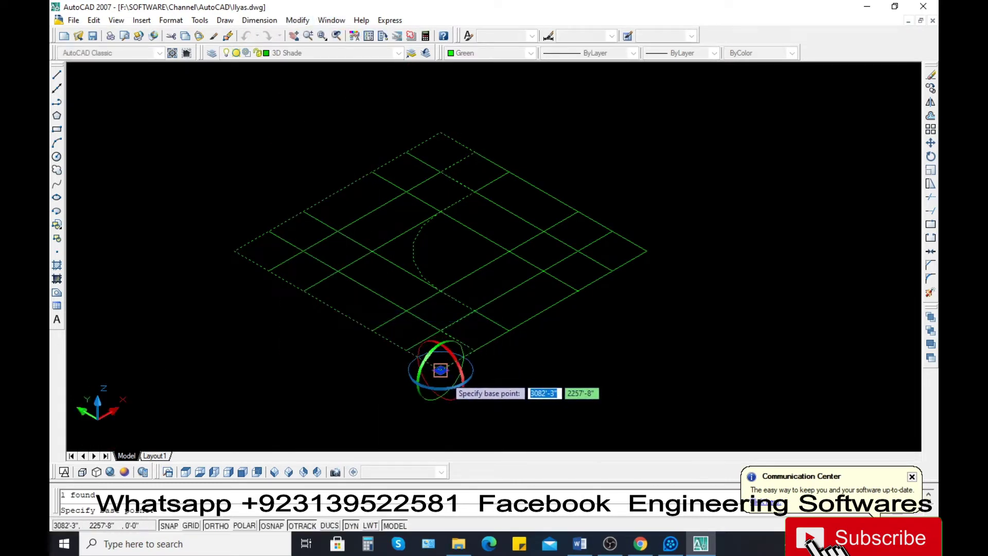
left_click(441, 369)
left_click(461, 363)
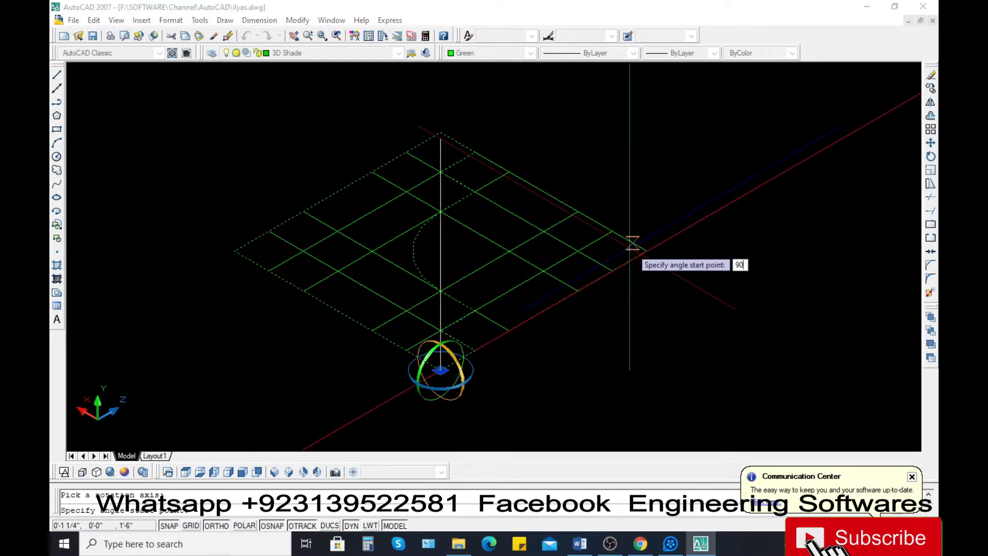
type("90")
key("Return")
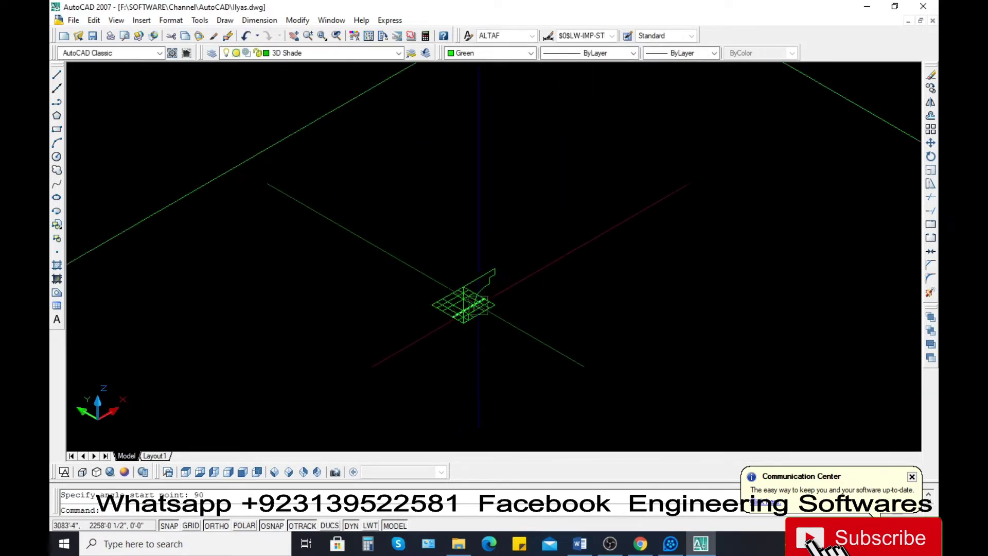
key("ctrl+z")
Select and clear the profile, then try a Break on the long green line and cancel it.
left_click(381, 305)
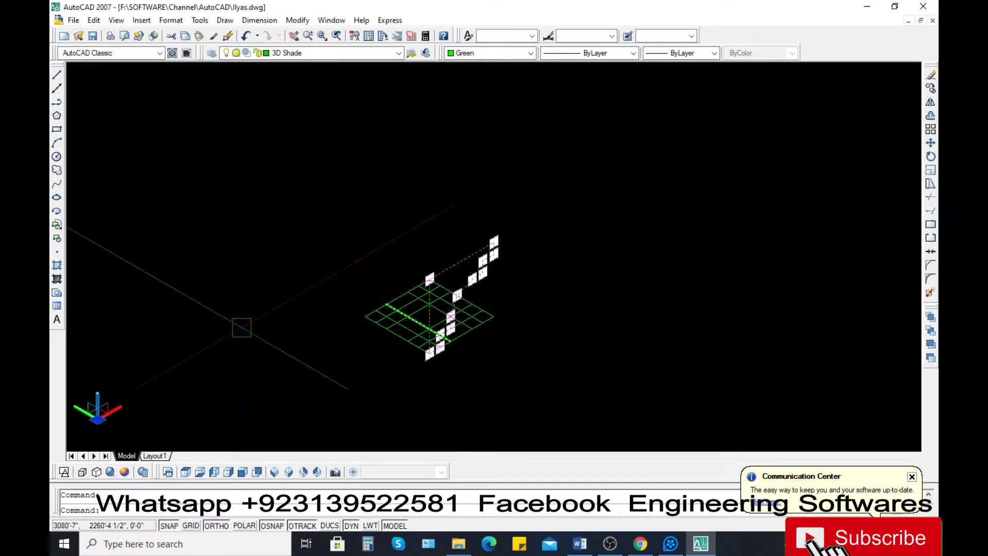
scroll(554, 304, "down", 3)
key("Escape")
scroll(564, 256, "up", 5)
scroll(565, 257, "up", 1)
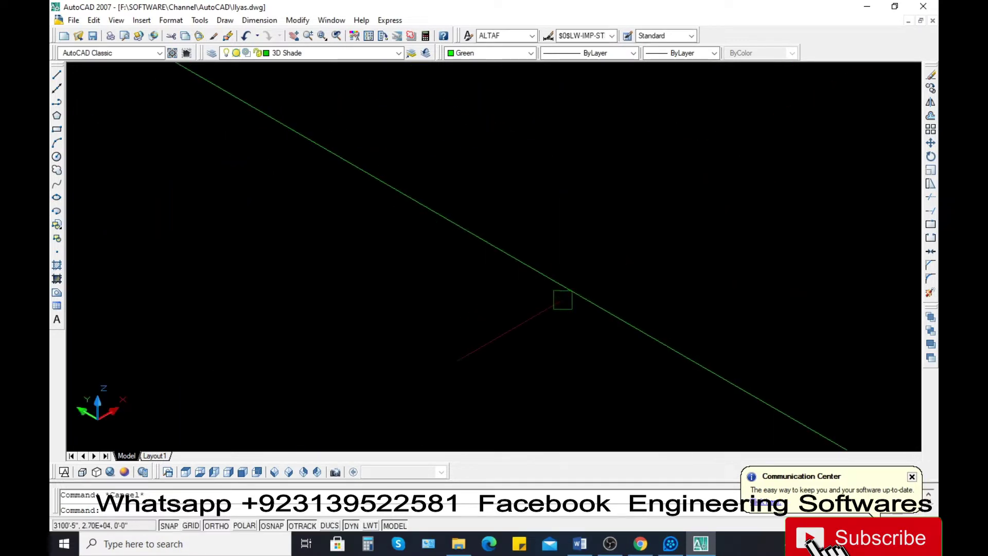
left_click(931, 238)
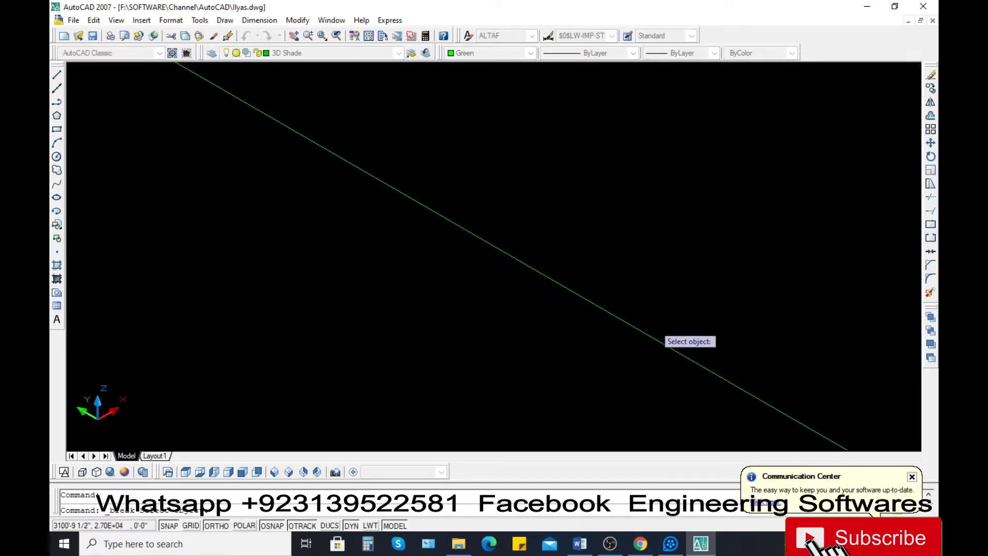
left_click(634, 328)
key("Escape")
scroll(535, 276, "down", 5)
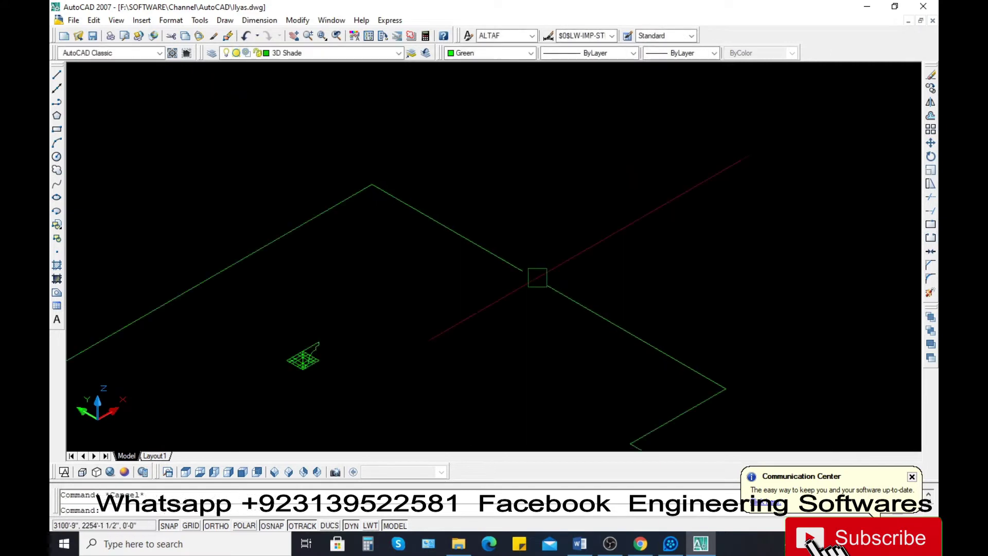
Select the upright profile and start MOVE with the m alias.
scroll(364, 308, "up", 3)
left_click(364, 308)
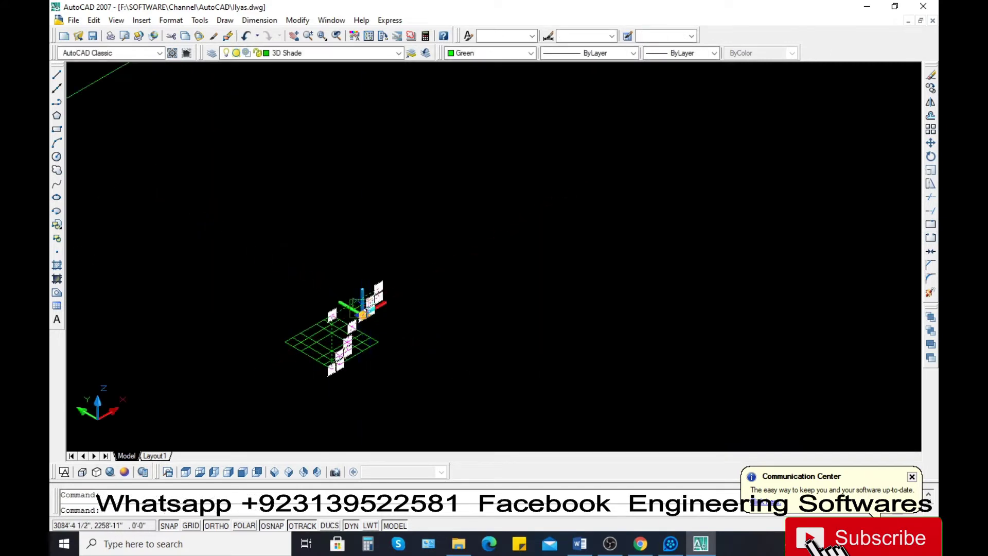
type("m")
key("Return")
scroll(270, 370, "up", 3)
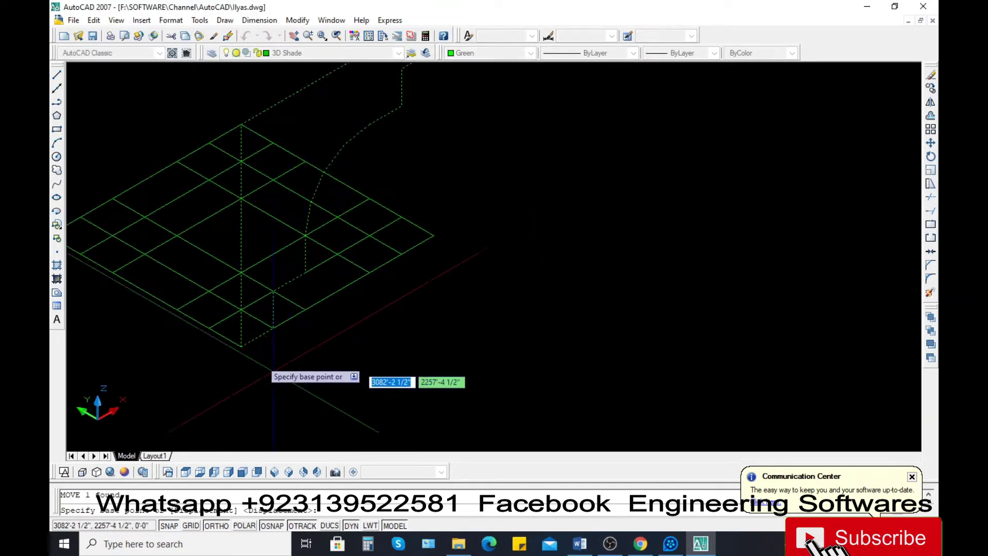
Move the profile from its bottom corner onto the roof outline's corner.
left_click(239, 346)
scroll(239, 347, "down", 5)
scroll(597, 273, "up", 3)
scroll(293, 231, "up", 3)
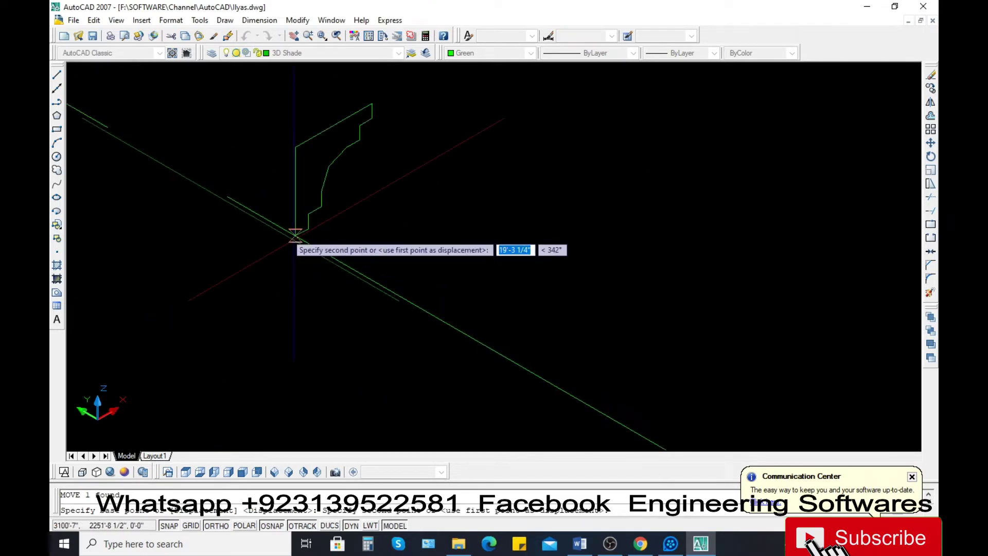
scroll(228, 196, "up", 2)
left_click(227, 197)
scroll(550, 303, "down", 3)
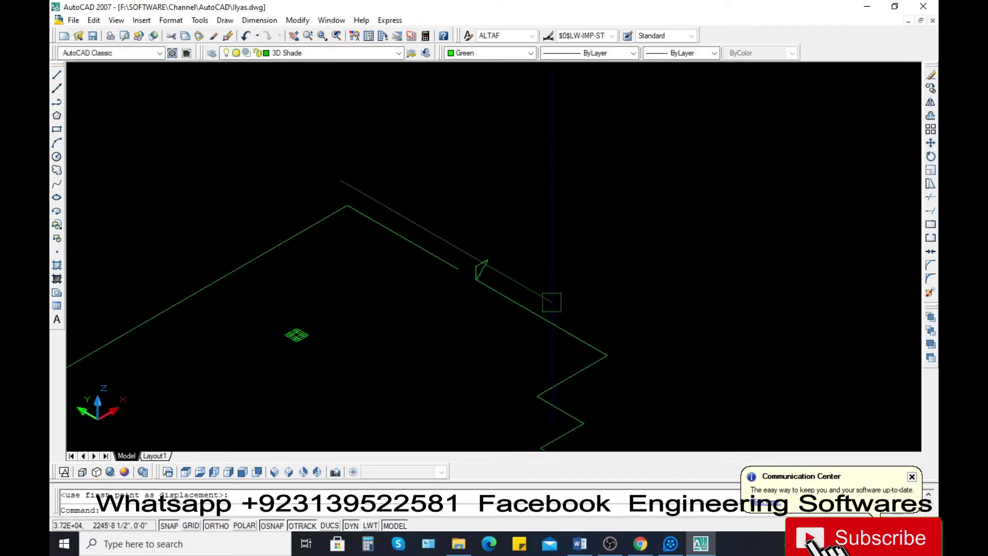
scroll(473, 269, "down", 1)
scroll(412, 280, "up", 2)
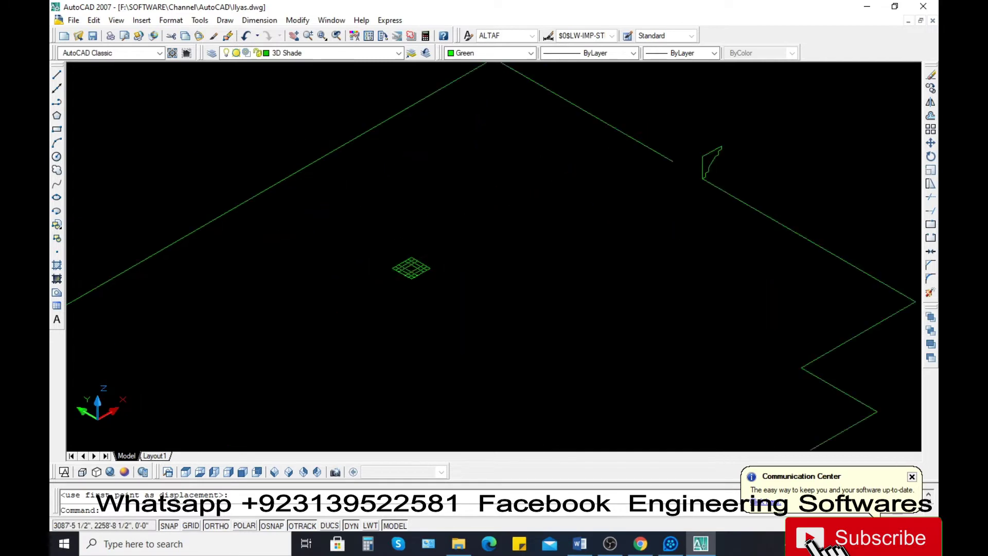
Select and delete the reference grid.
left_click_drag(463, 234, 368, 294)
key("Delete")
key("Escape")
scroll(667, 168, "up", 3)
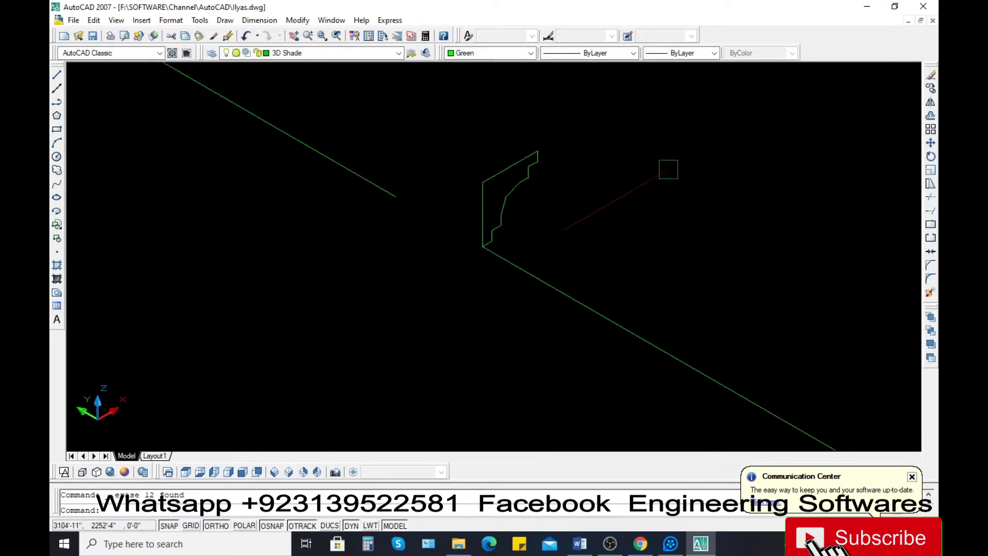
Run EXTRUDE on the cornice profile and choose the Path option.
type("ext")
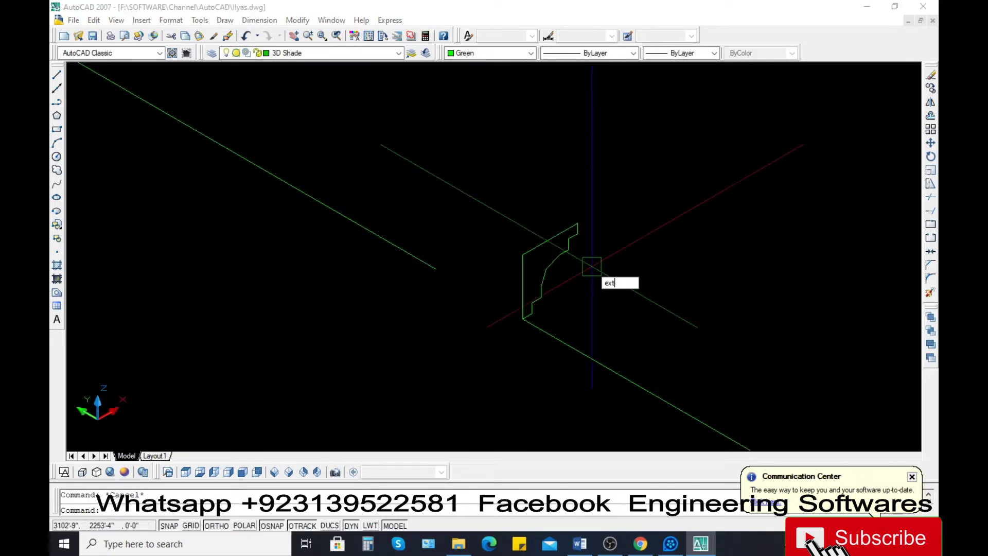
key("Return")
left_click(565, 264)
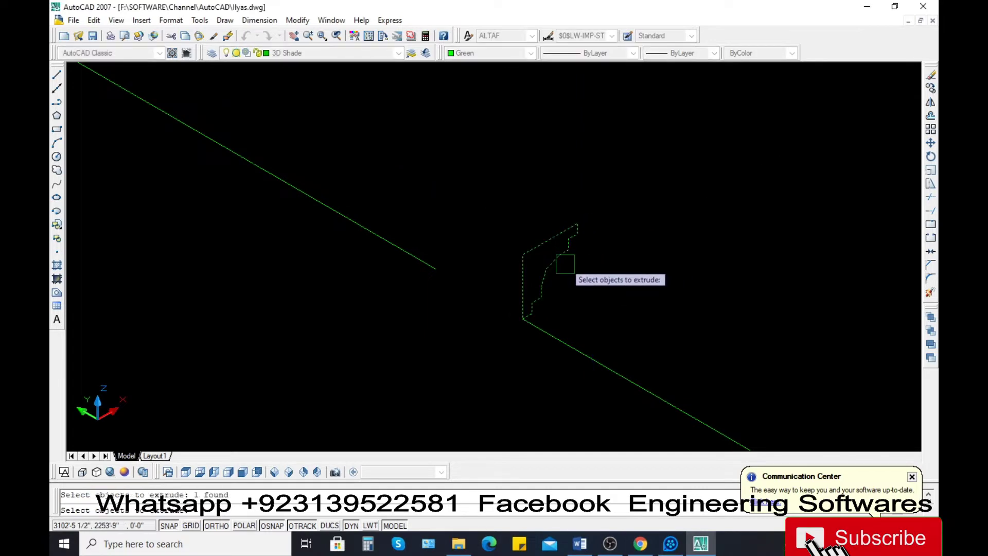
key("Return")
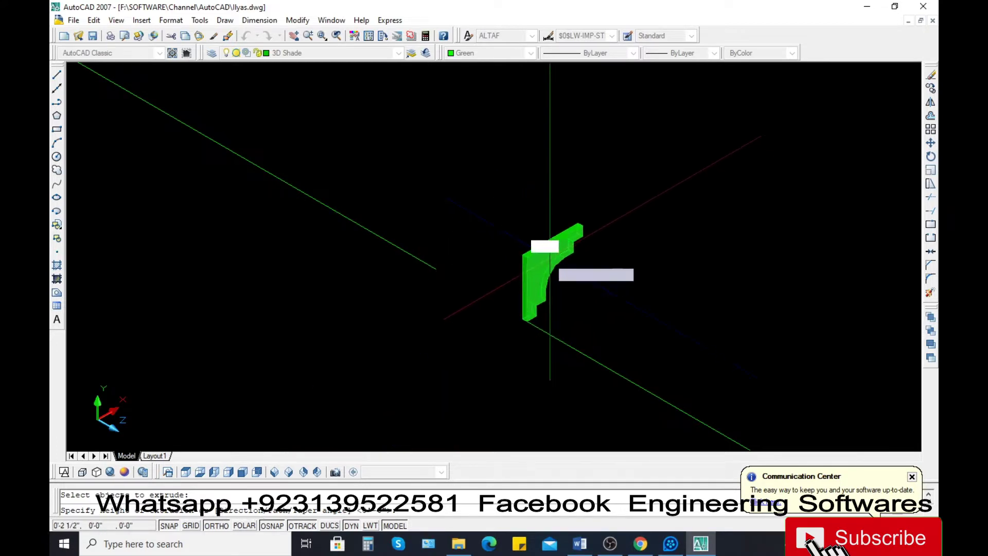
type("p")
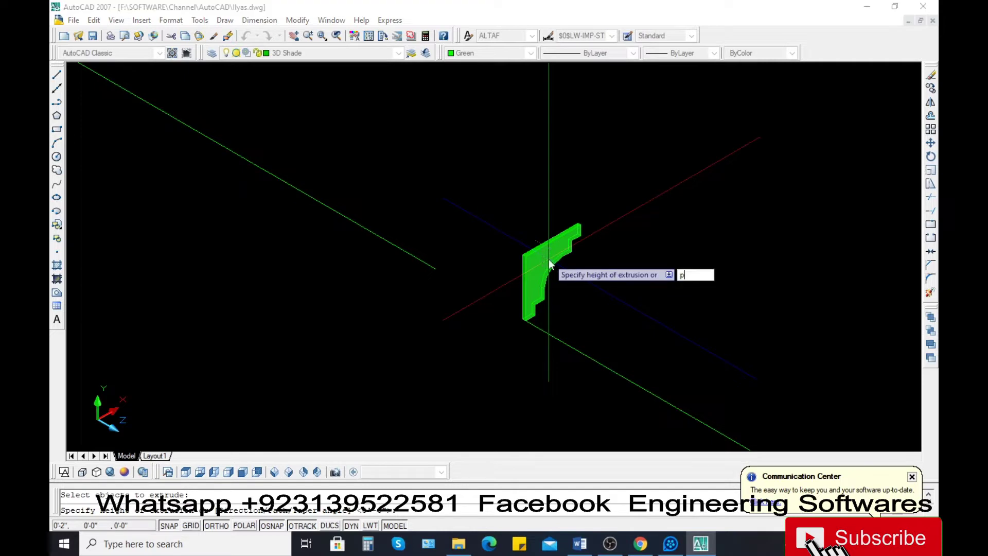
key("Return")
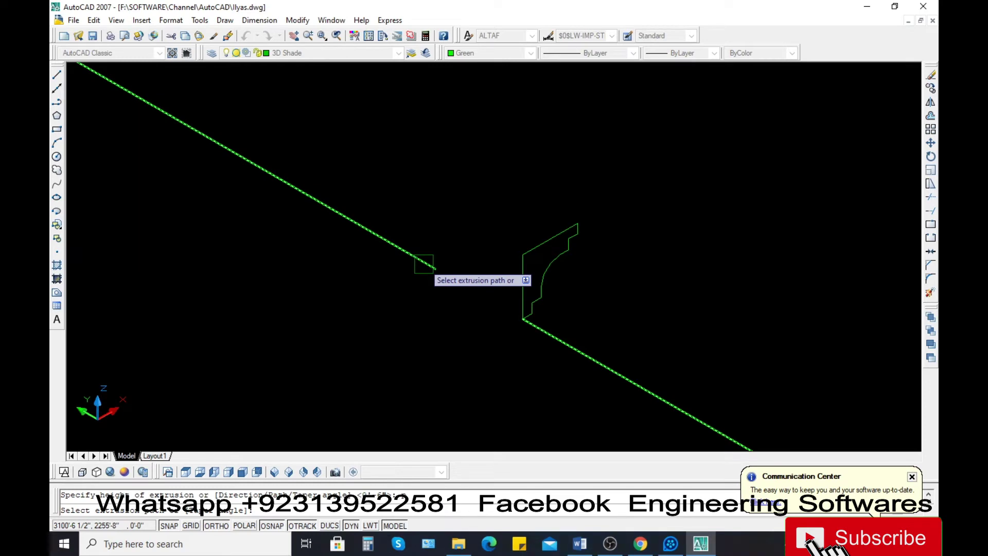
Extrude the cornice profile along the roof edge to form the cornice solid.
left_click(424, 264)
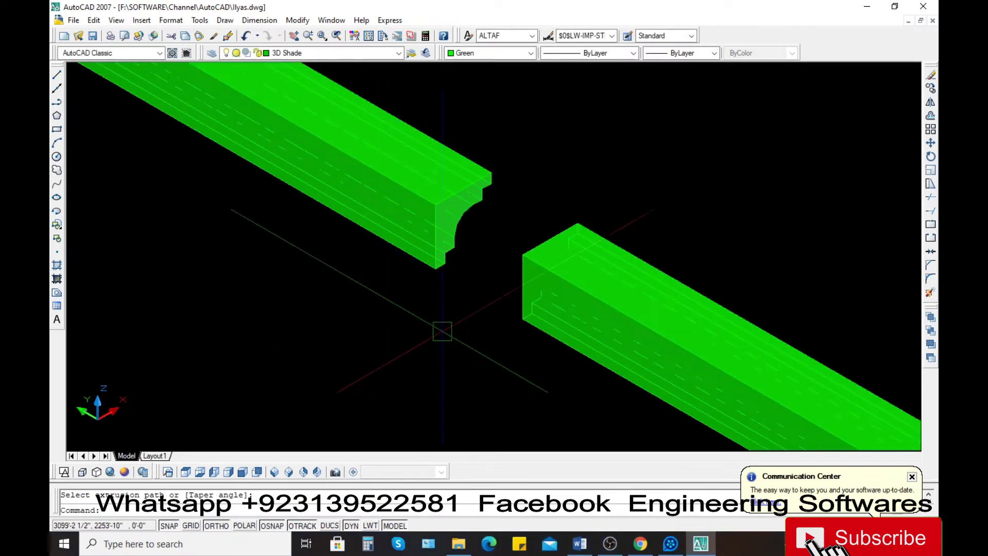
scroll(494, 260, "down", 1)
scroll(495, 259, "down", 1)
key("Escape")
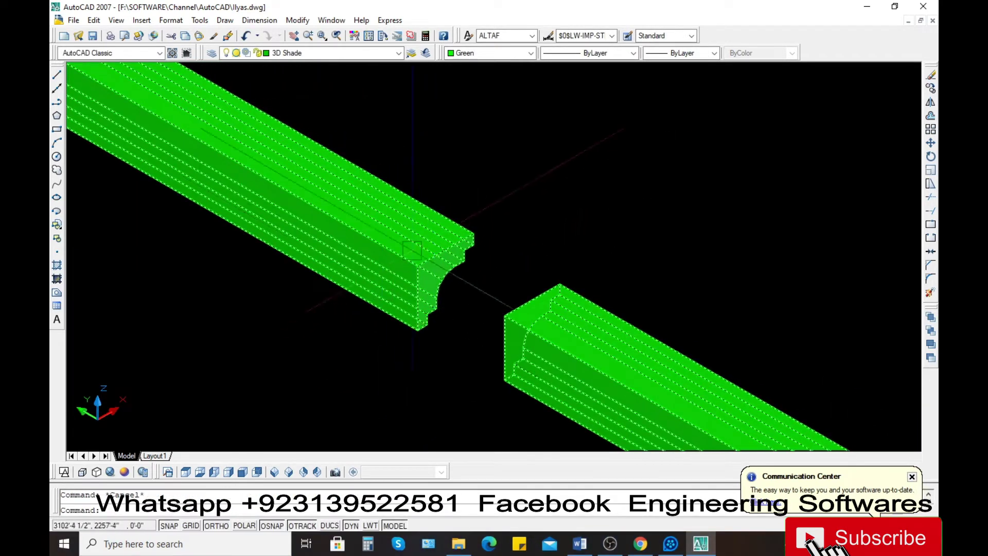
scroll(489, 235, "down", 3)
scroll(448, 263, "up", 1)
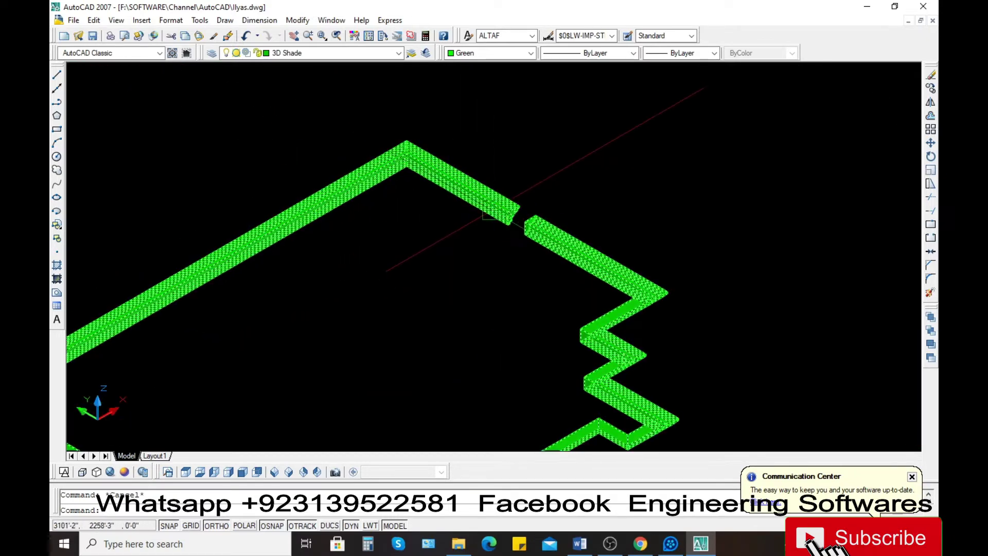
Select all the green cornice solids and recolour them brown (colour 34).
key("ctrl+a")
left_click(466, 53)
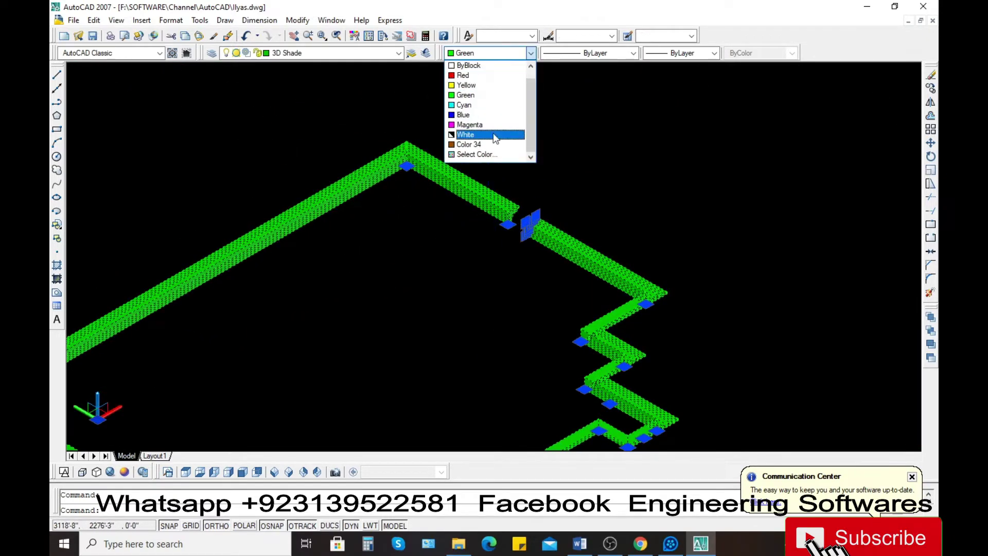
left_click(468, 144)
key("Escape")
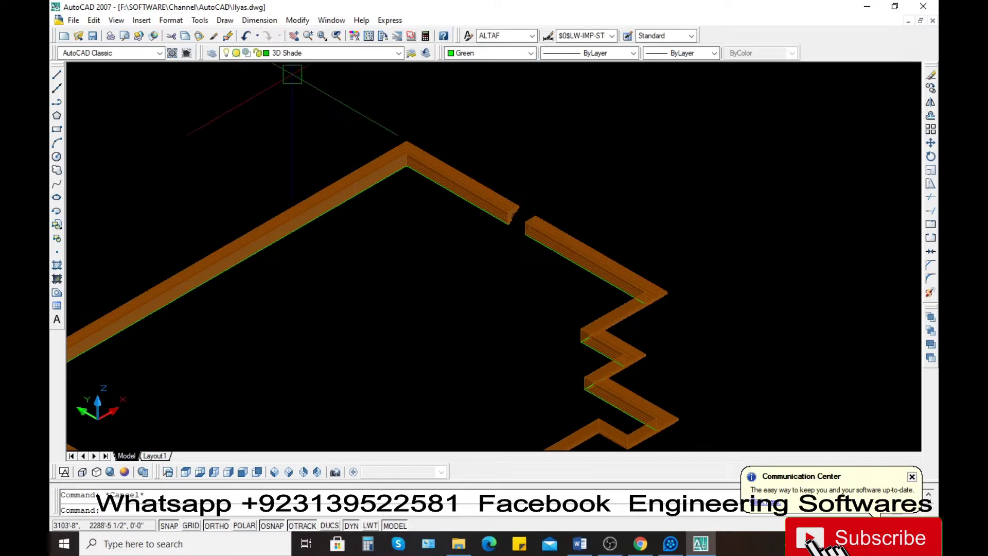
Set the 3D Shade layer's colour to 32 in Layer Properties Manager.
left_click(311, 53)
left_click(213, 54)
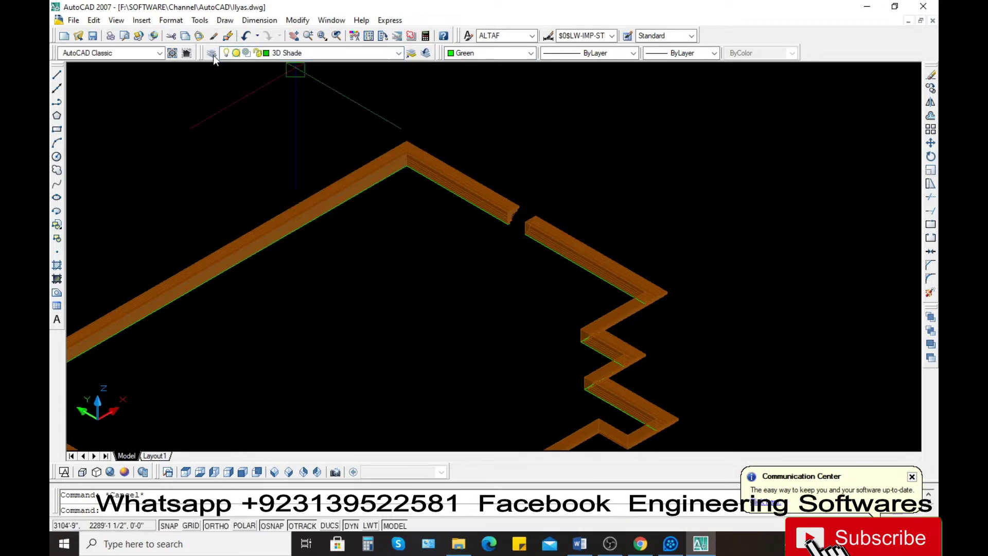
left_click(212, 54)
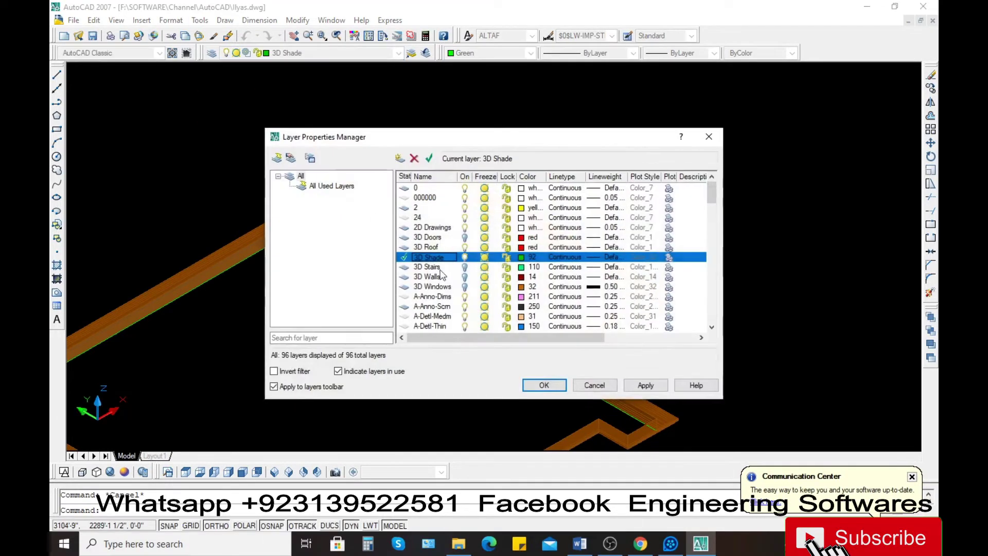
left_click(521, 257)
type("32")
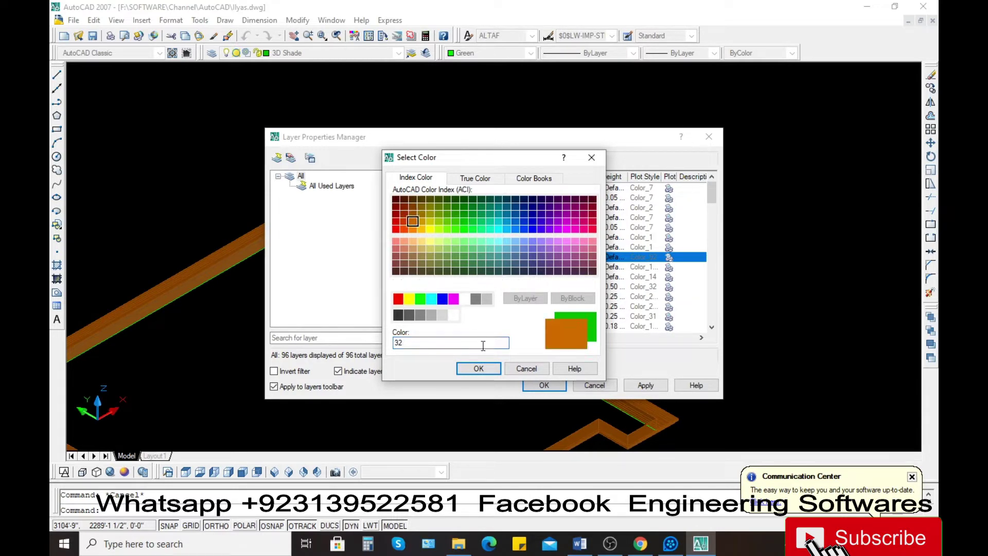
left_click(480, 367)
left_click(646, 385)
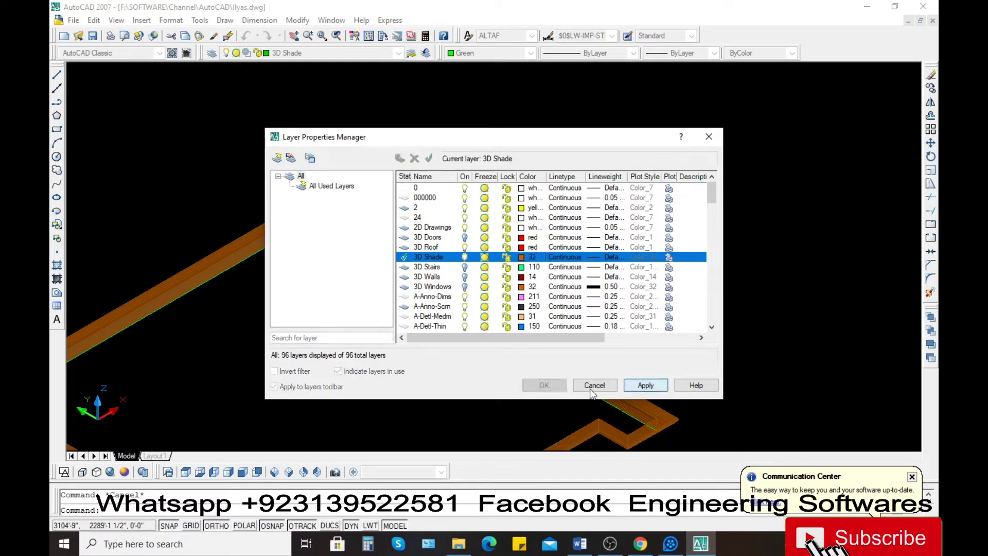
left_click(558, 385)
Pan and zoom the view to the gap between the cornice ends.
scroll(610, 387, "up", 3)
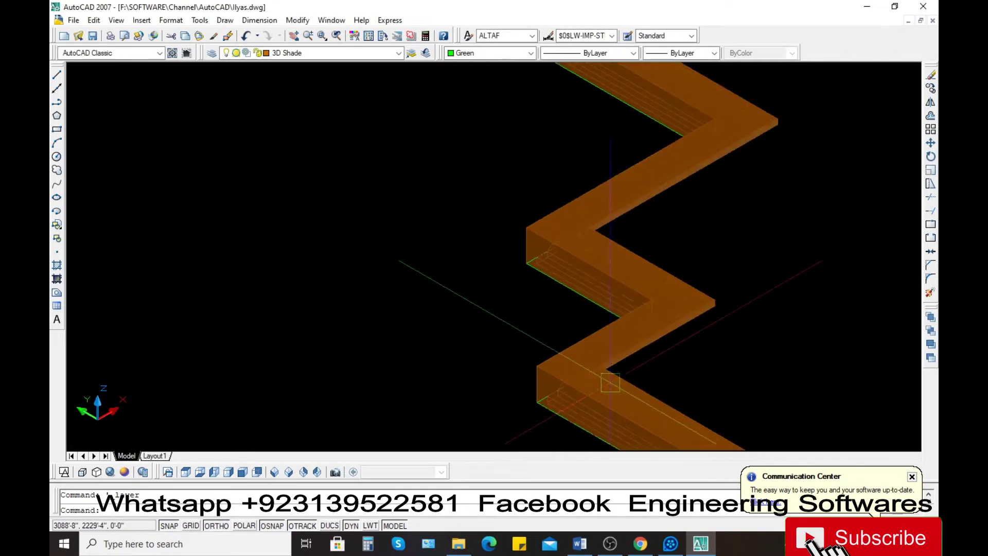
middle_click_drag(609, 387, 445, 268)
scroll(445, 267, "down", 4)
scroll(445, 268, "up", 3)
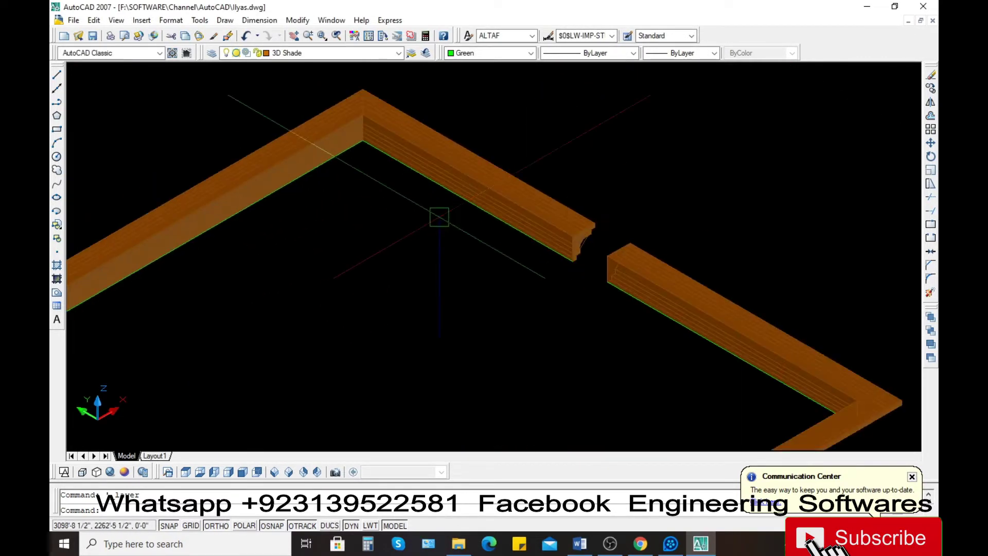
scroll(536, 168, "up", 2)
scroll(536, 167, "up", 2)
middle_click_drag(602, 336, 509, 264)
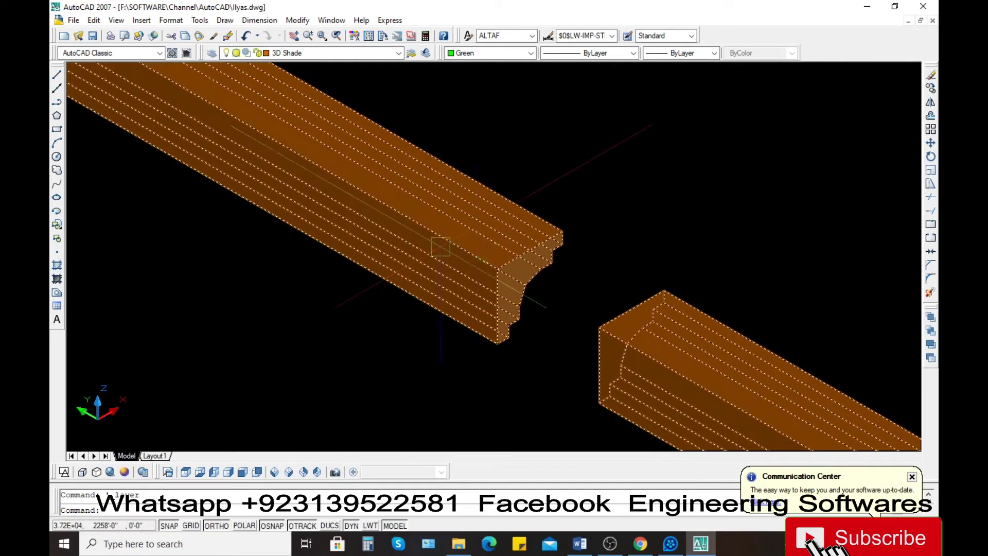
scroll(417, 241, "down", 1)
Start Extrude faces and pick three end faces of the cornice beside the gap.
left_click(298, 21)
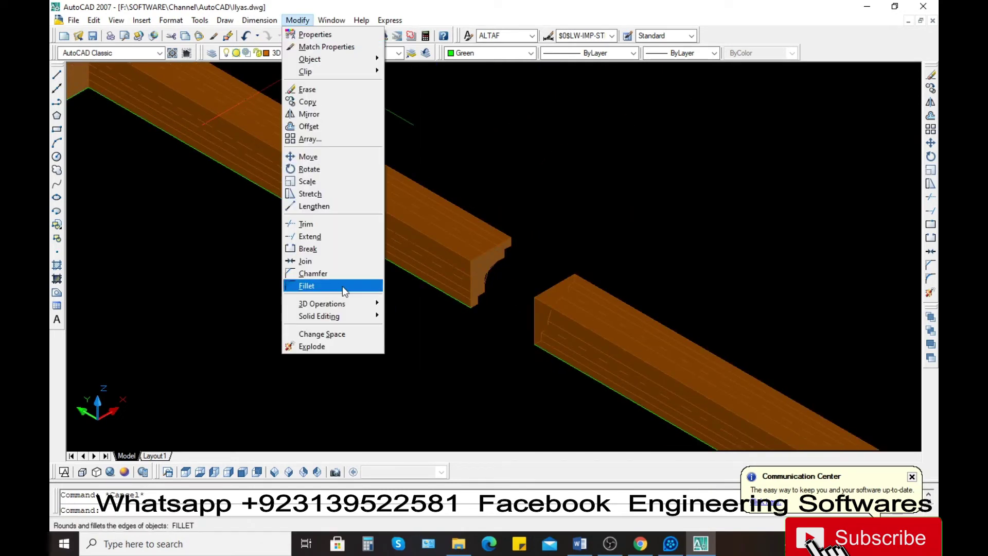
mouse_move(319, 316)
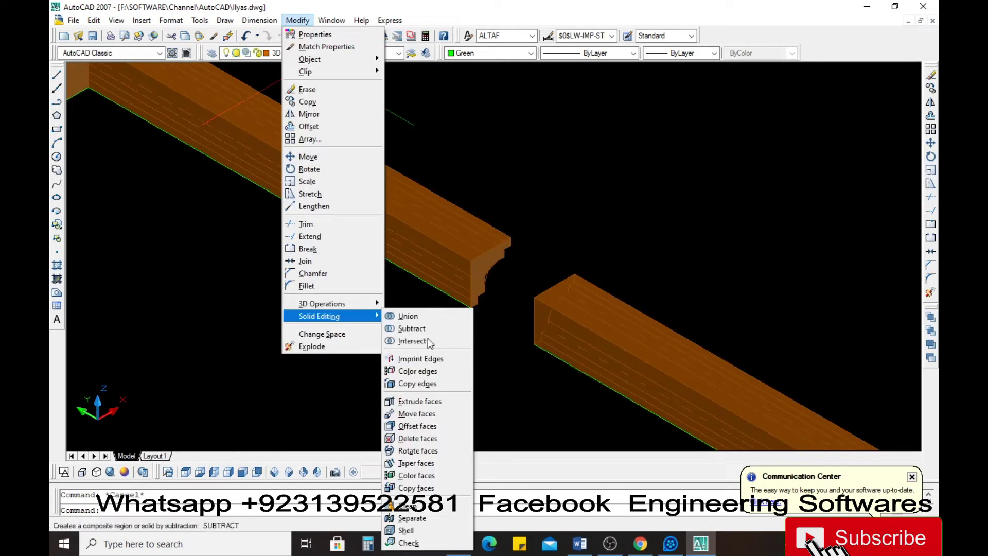
left_click(428, 400)
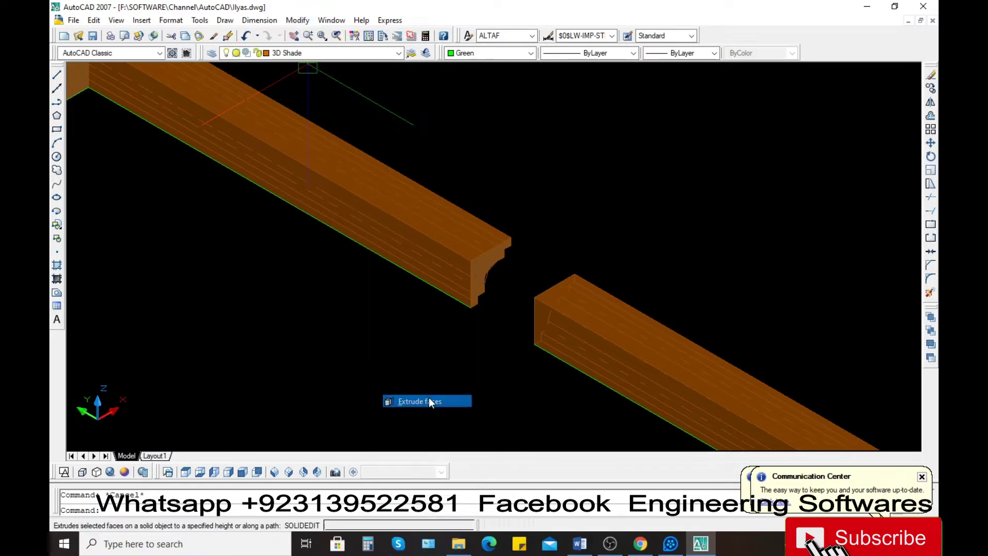
scroll(477, 331, "up", 2)
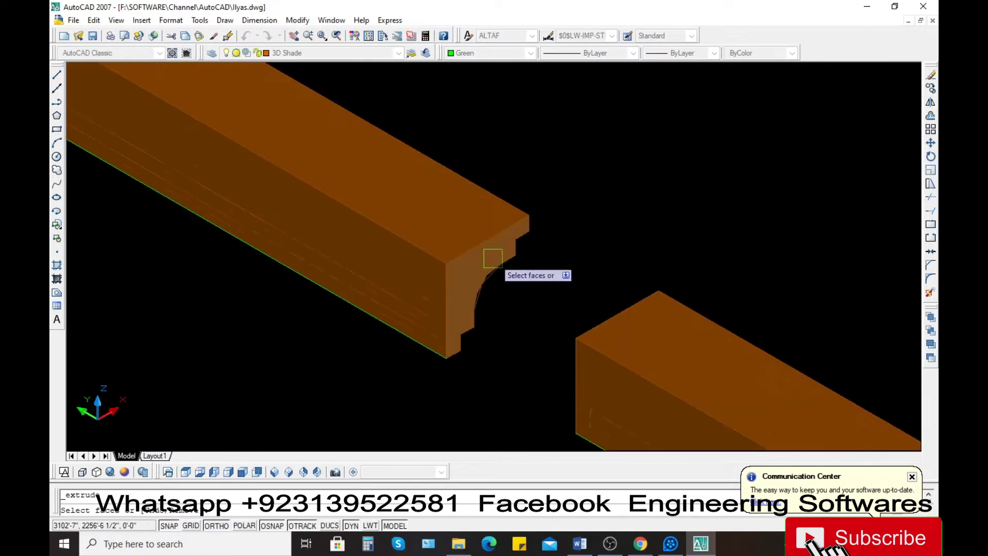
scroll(483, 258, "up", 3)
scroll(498, 251, "up", 1)
left_click(495, 252)
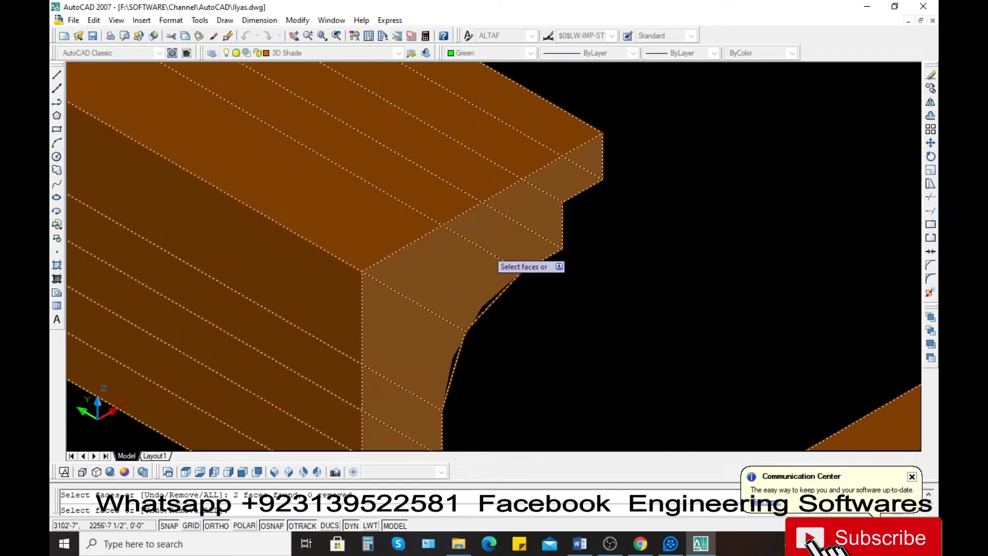
left_click(492, 248)
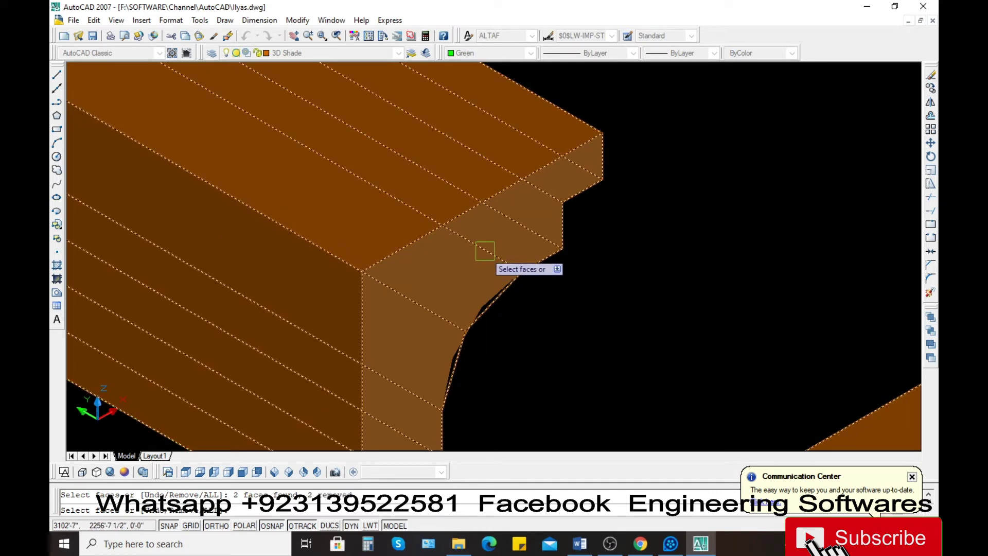
left_click(485, 251)
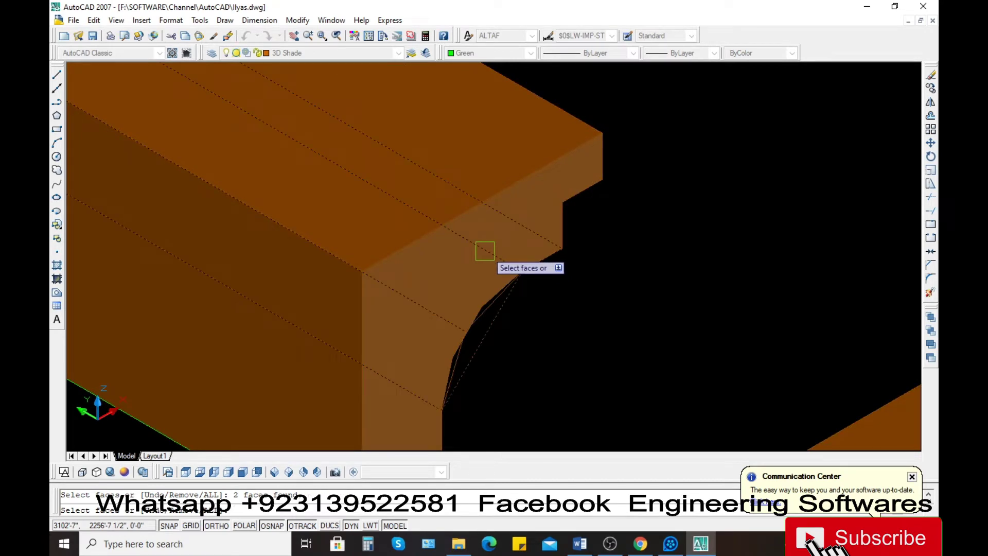
right_click(487, 252)
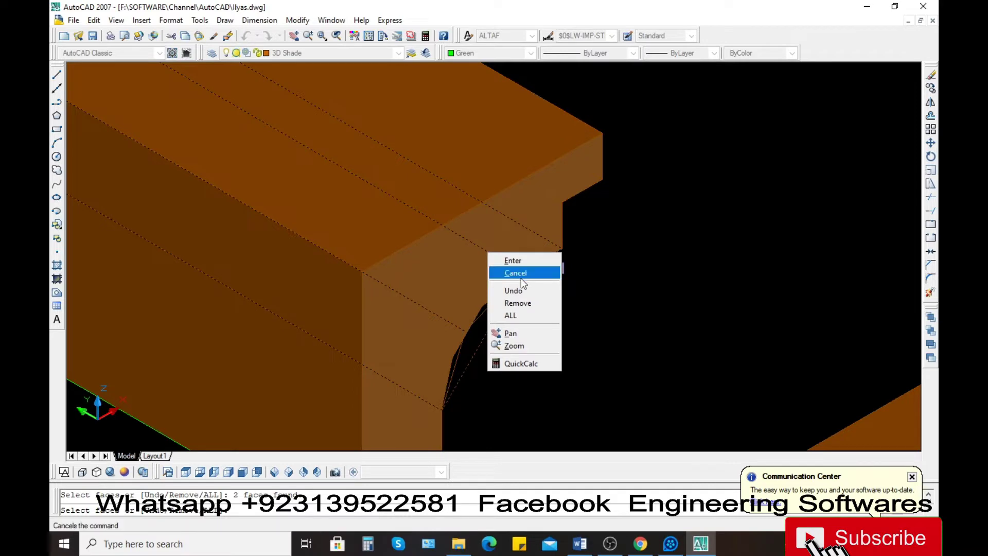
Remove unwanted faces from the selection, undo one change, and turn object snap off.
left_click(516, 303)
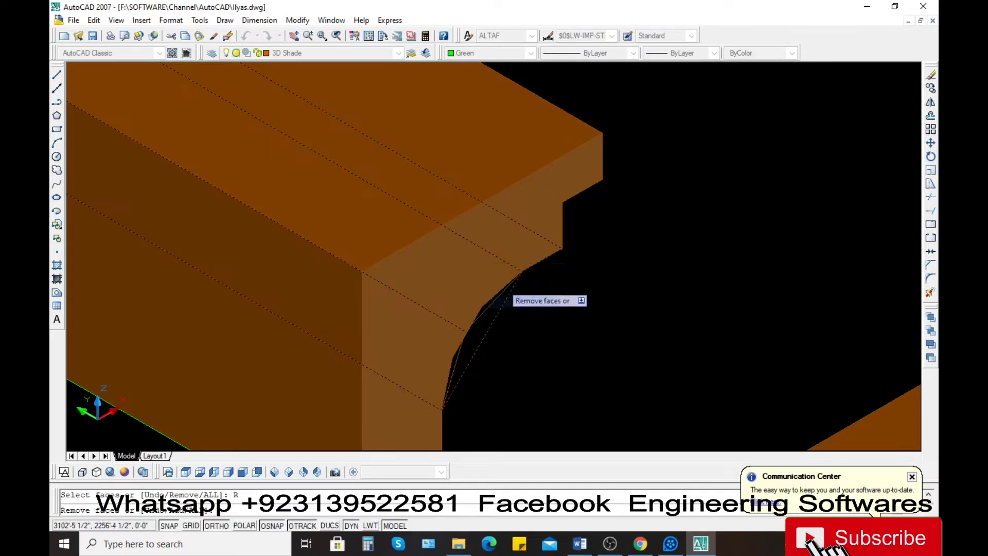
left_click(477, 253)
scroll(401, 268, "down", 3)
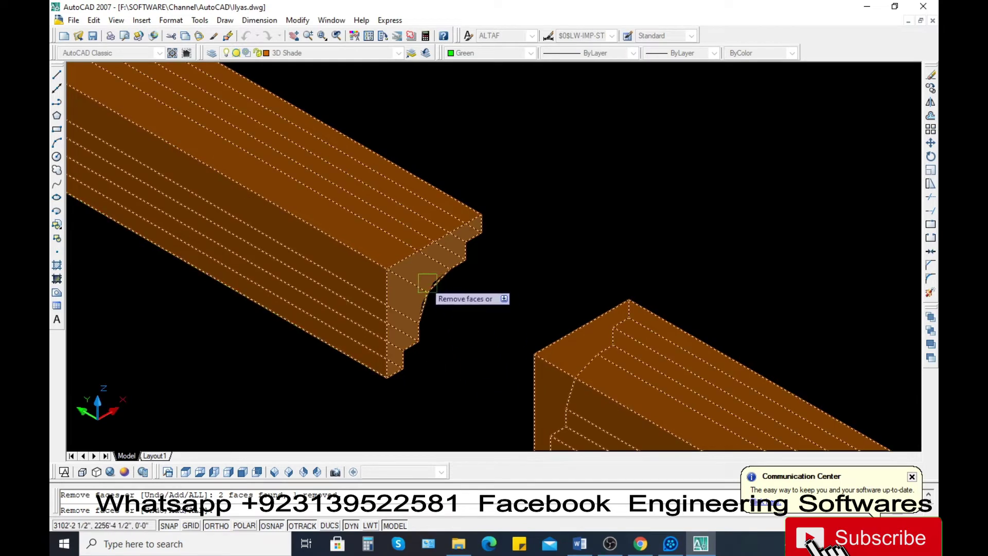
left_click(413, 280)
right_click(413, 281)
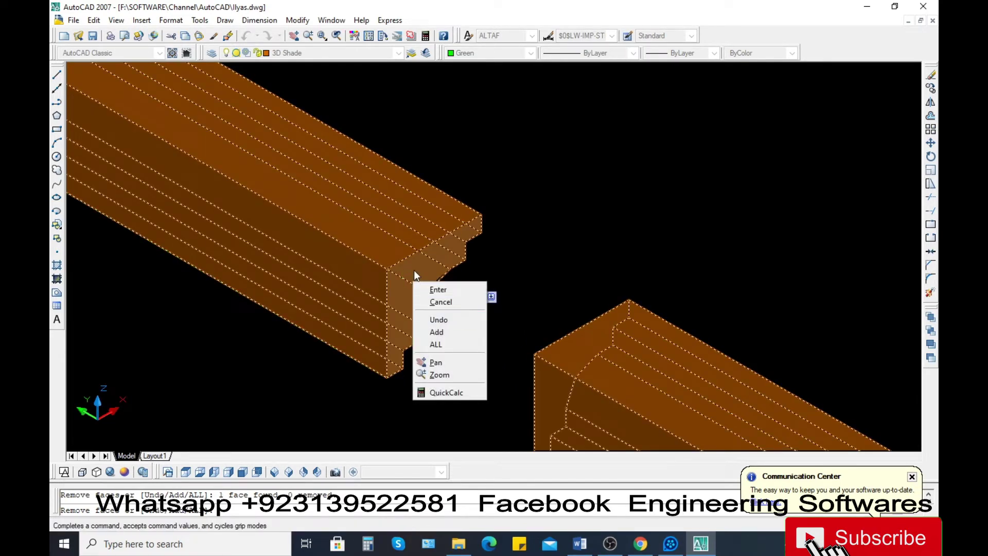
left_click(414, 269)
left_click(407, 279)
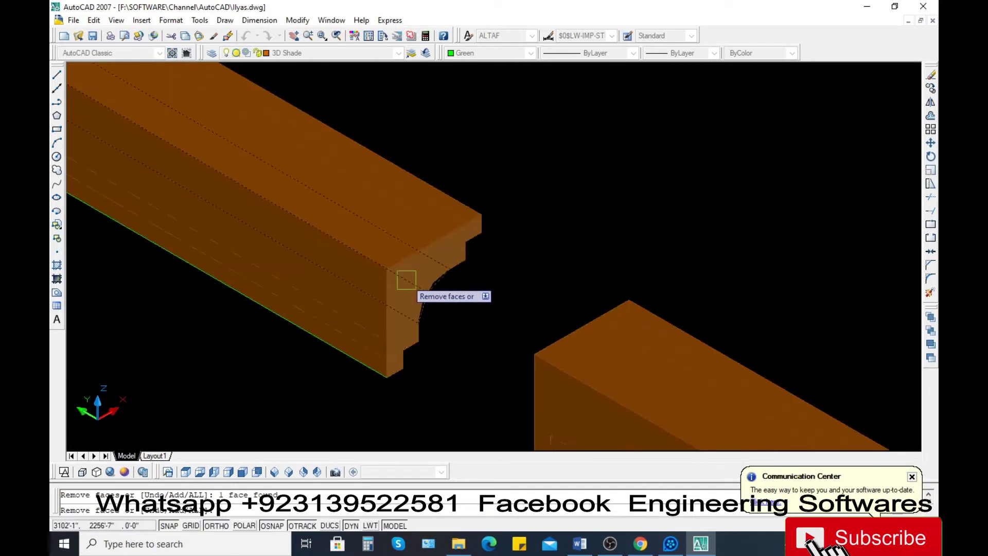
right_click(407, 279, "shift")
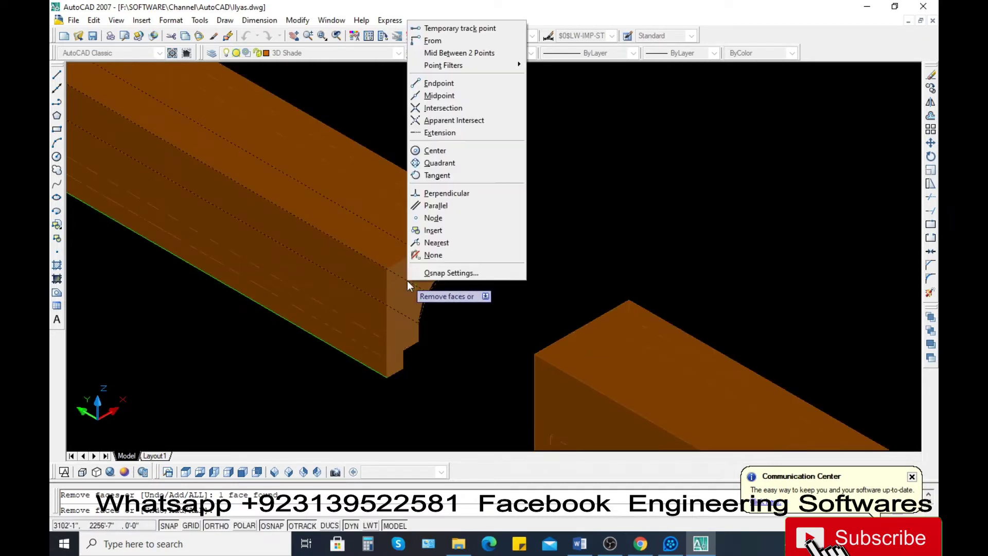
left_click(427, 255)
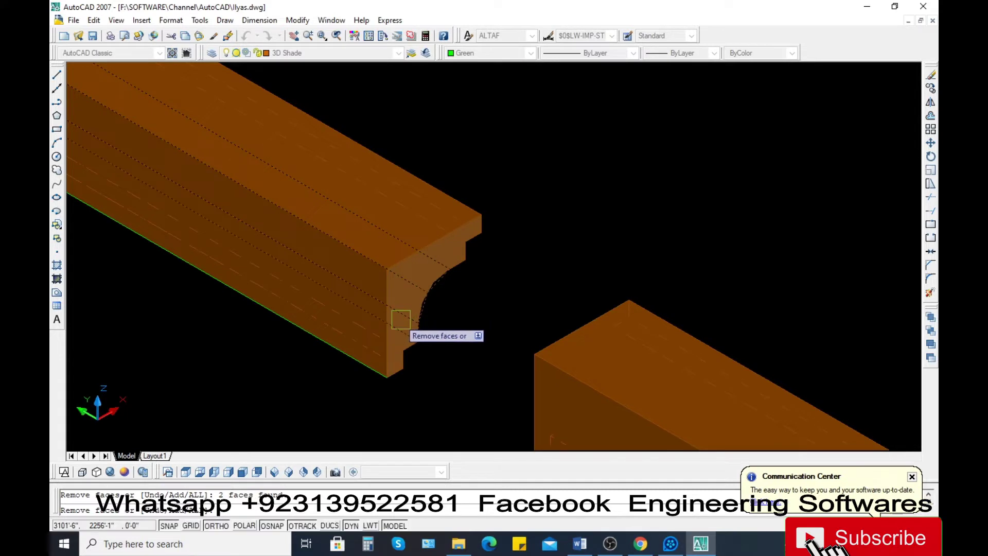
Re-pick cornice end faces, then cancel the face extrusion and zoom around the cornice.
left_click(401, 316)
left_click(404, 313)
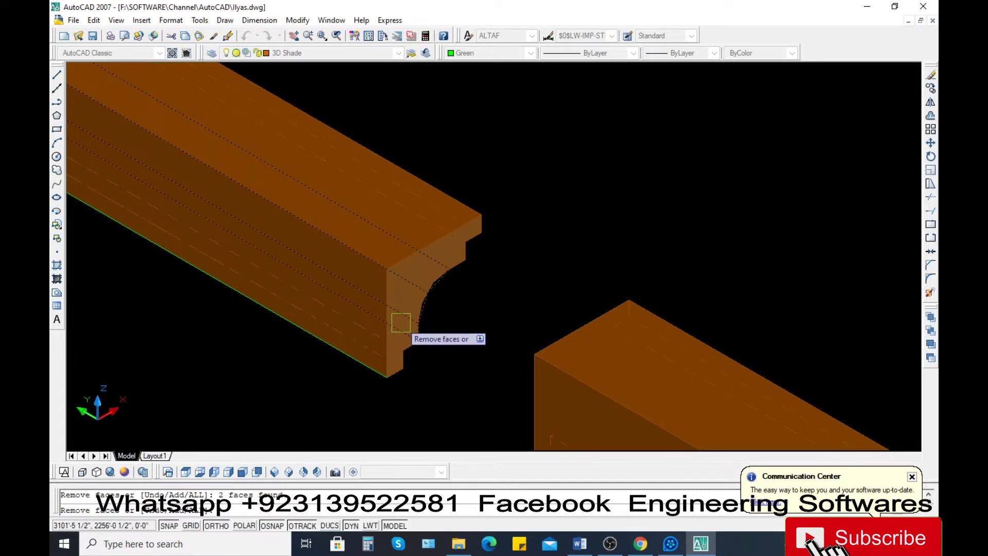
left_click(432, 258)
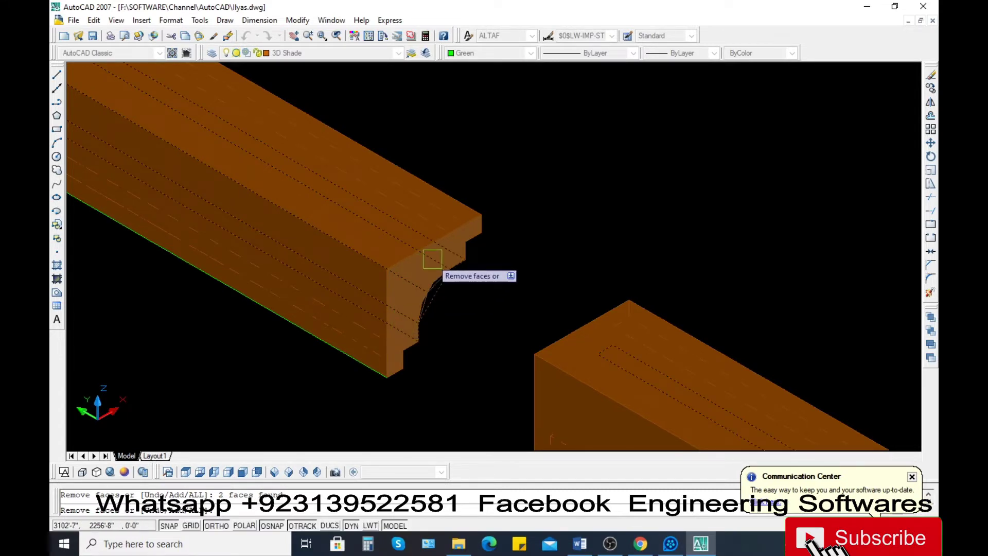
right_click(433, 261, "shift")
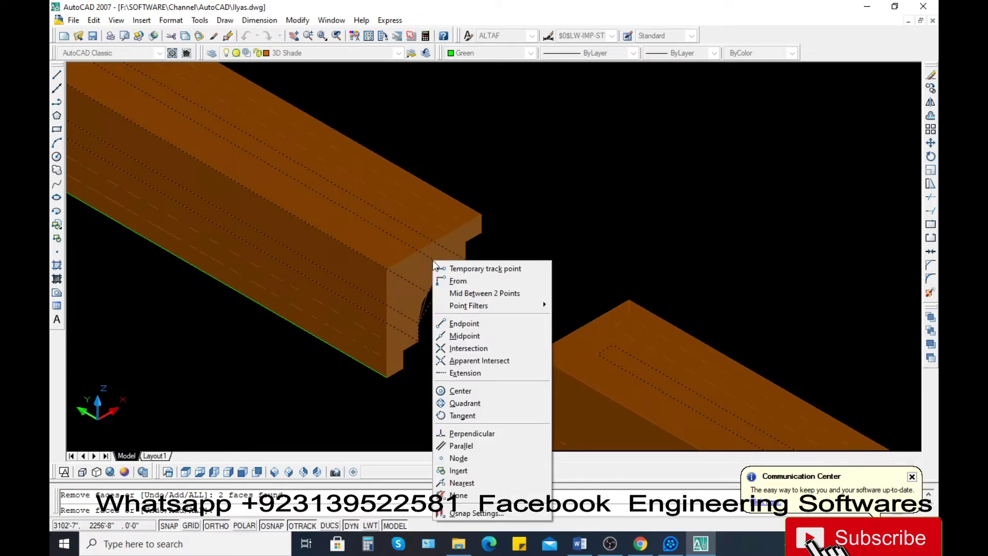
left_click(417, 273)
type("u")
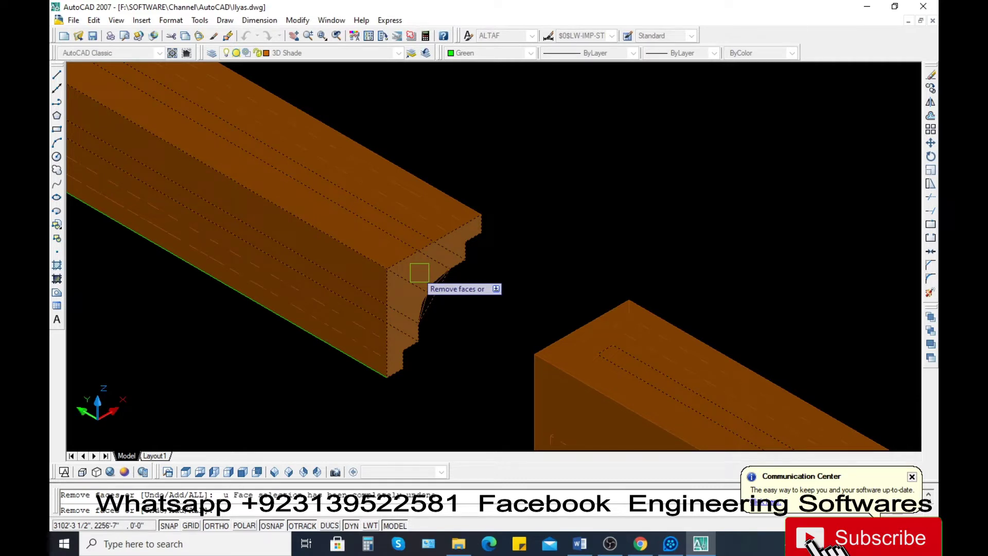
key("Escape")
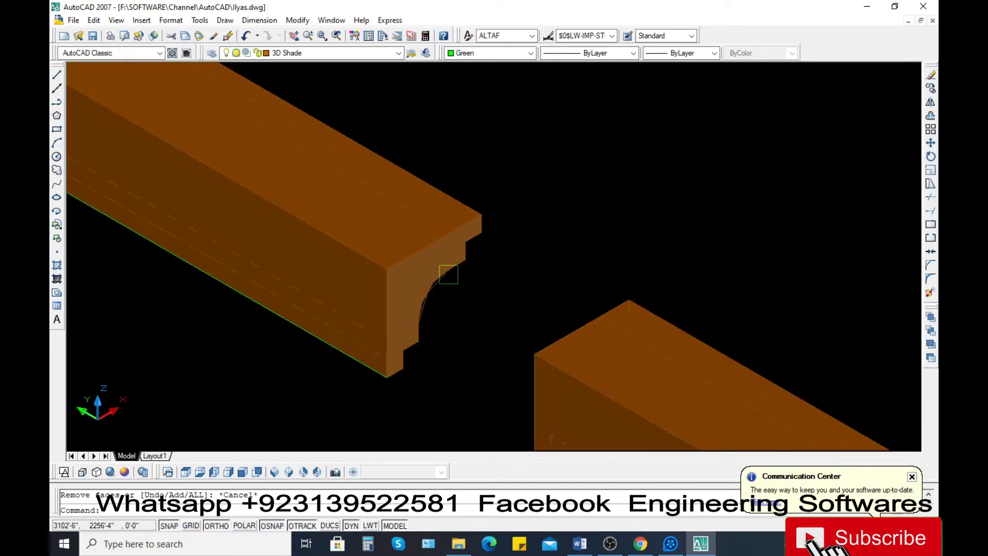
scroll(448, 275, "down", 2)
scroll(445, 269, "down", 3)
scroll(442, 304, "down", 3)
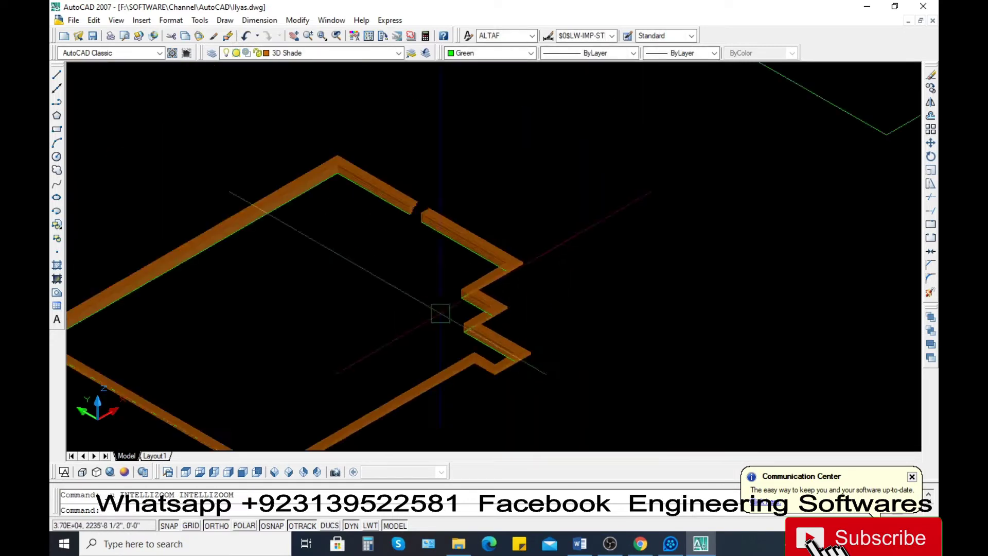
scroll(440, 313, "up", 4)
scroll(395, 233, "up", 3)
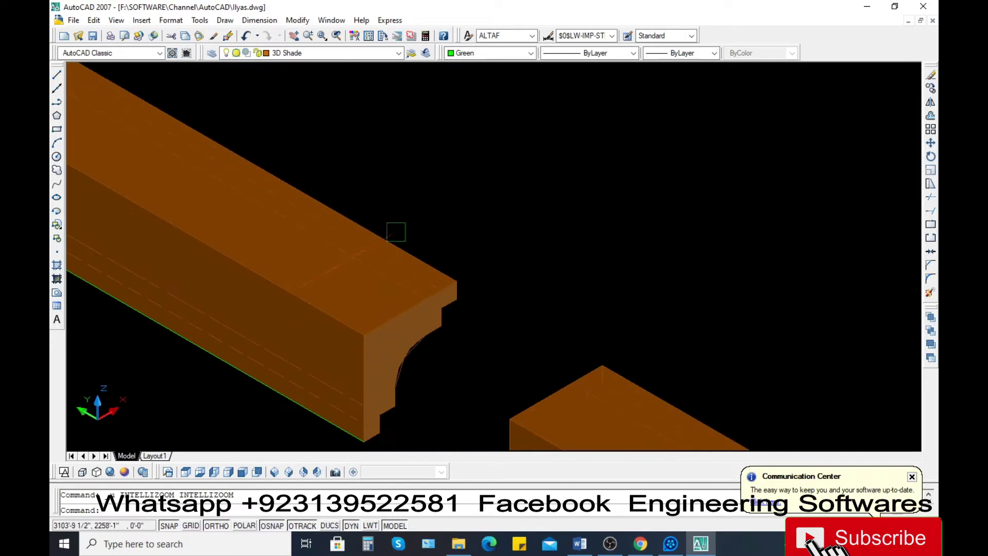
Start solid face editing and pick the beam-end faces, removing the extra ones.
left_click(296, 21)
mouse_move(319, 316)
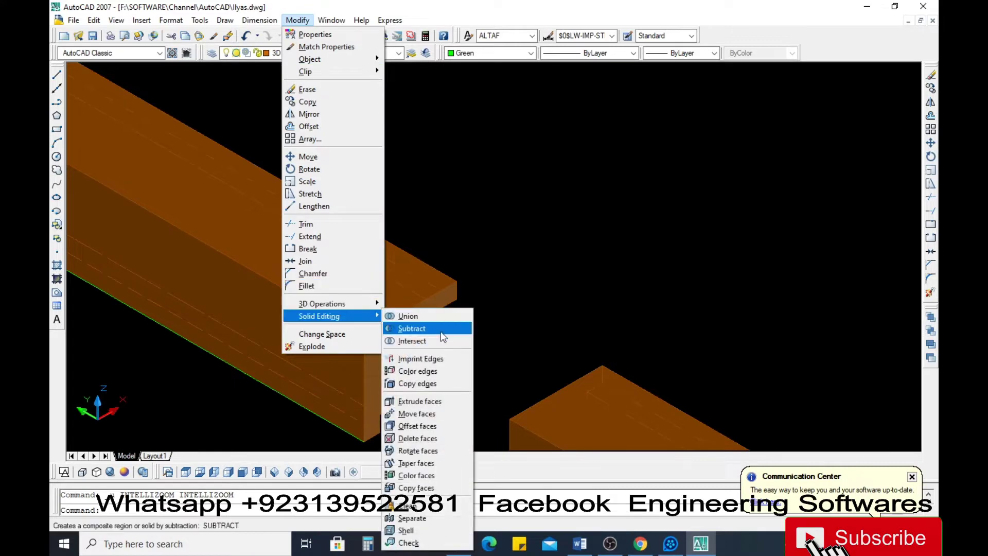
left_click(437, 401)
scroll(404, 360, "up", 2)
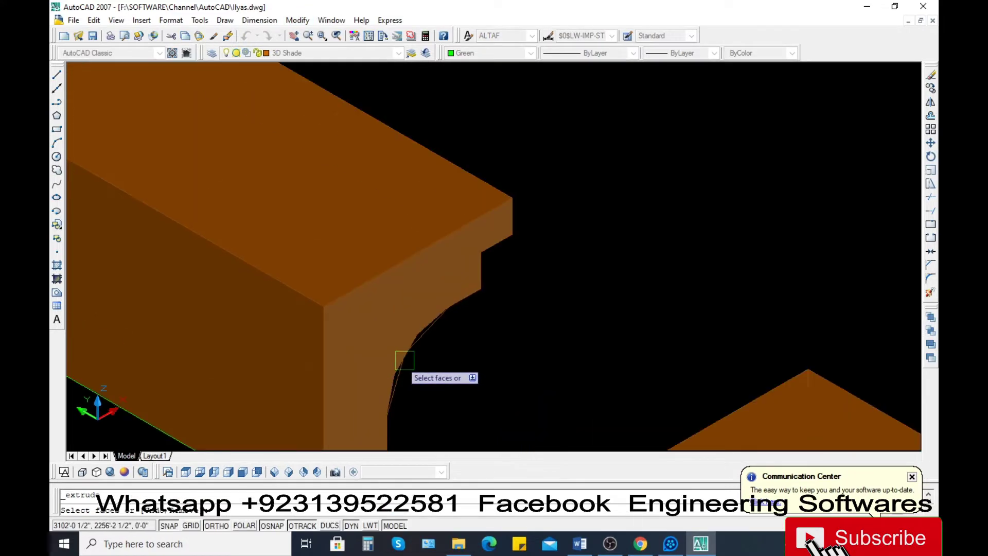
left_click(399, 354)
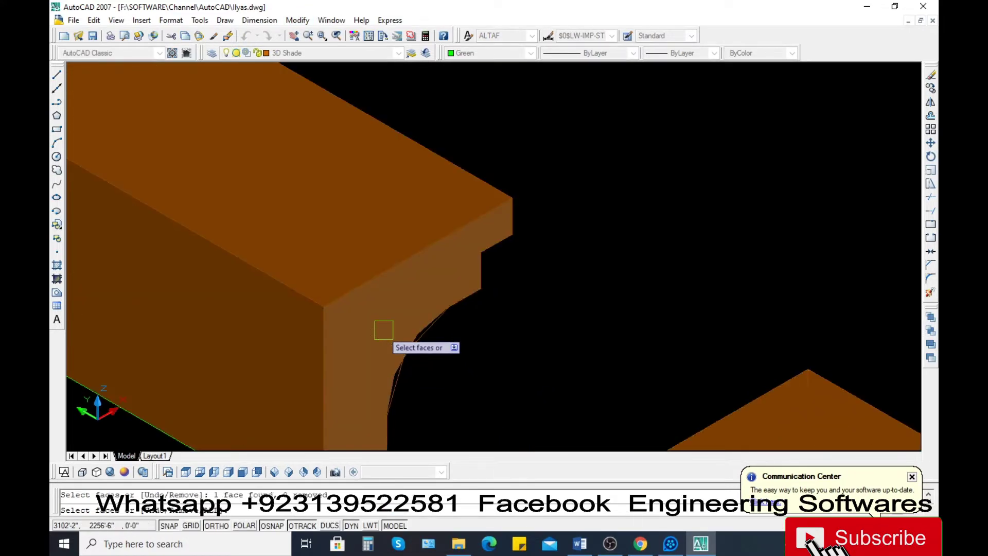
left_click(383, 330)
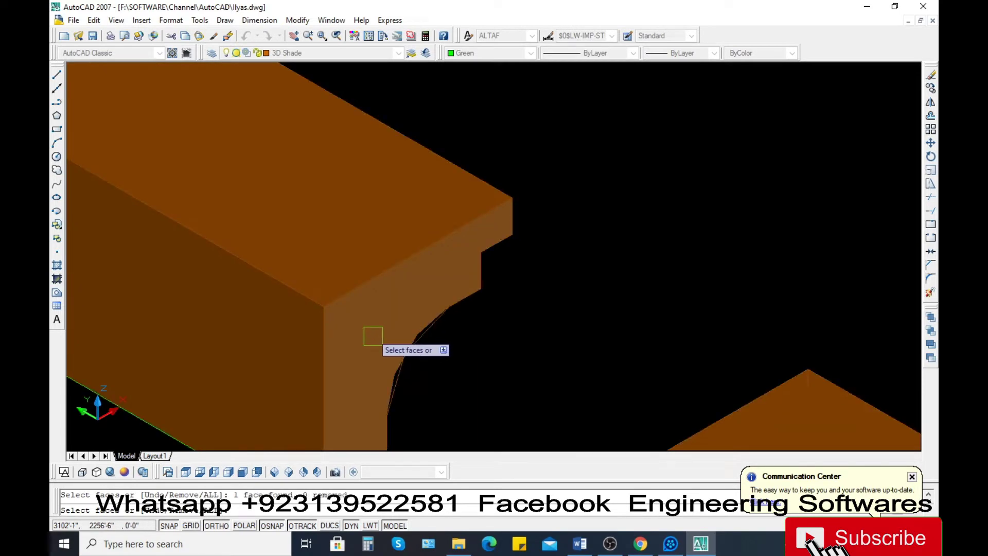
left_click(426, 270)
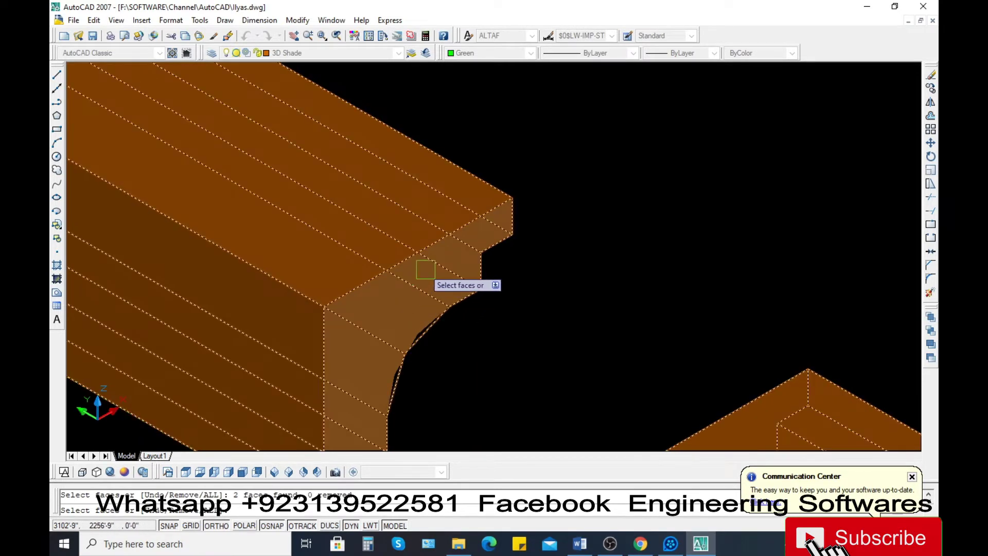
left_click(409, 278)
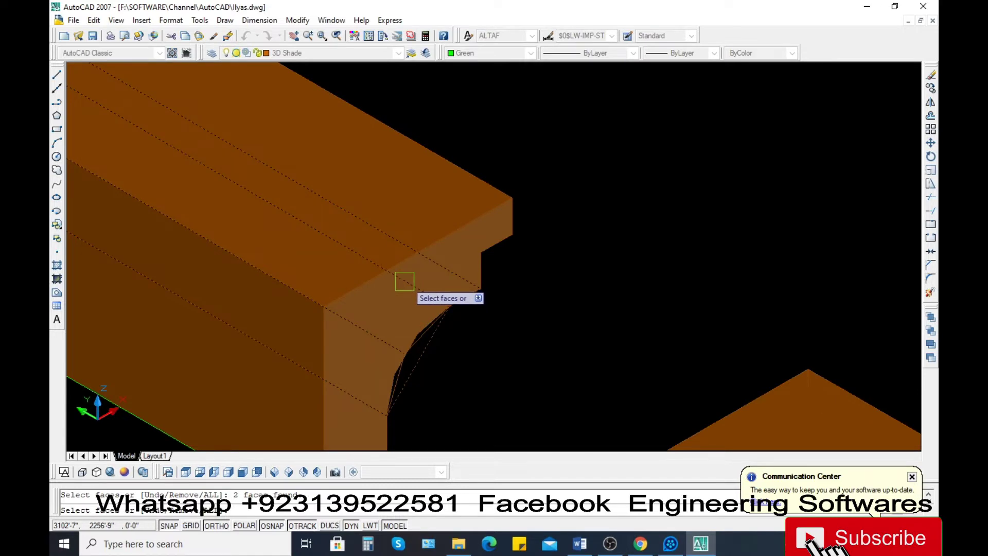
right_click(404, 281)
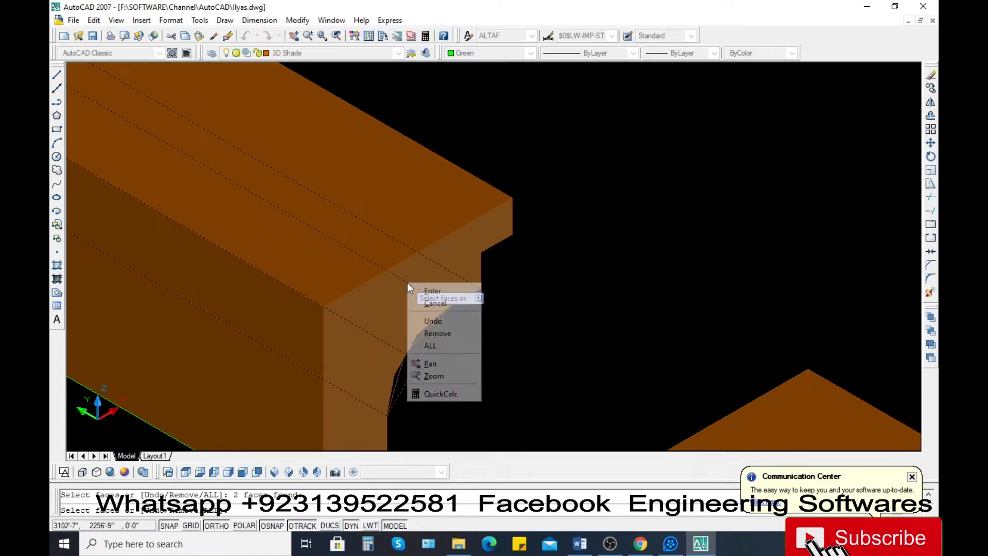
left_click(432, 335)
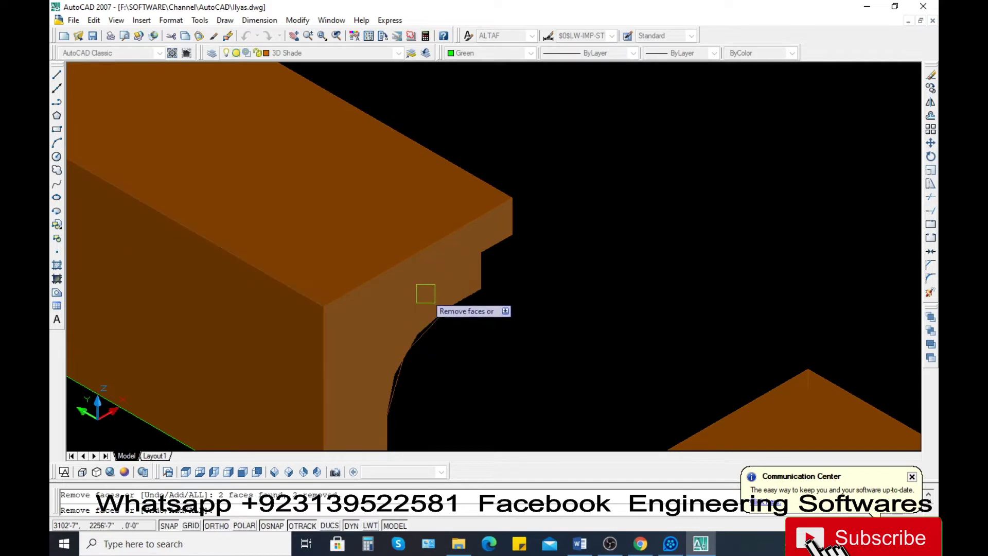
key("Return")
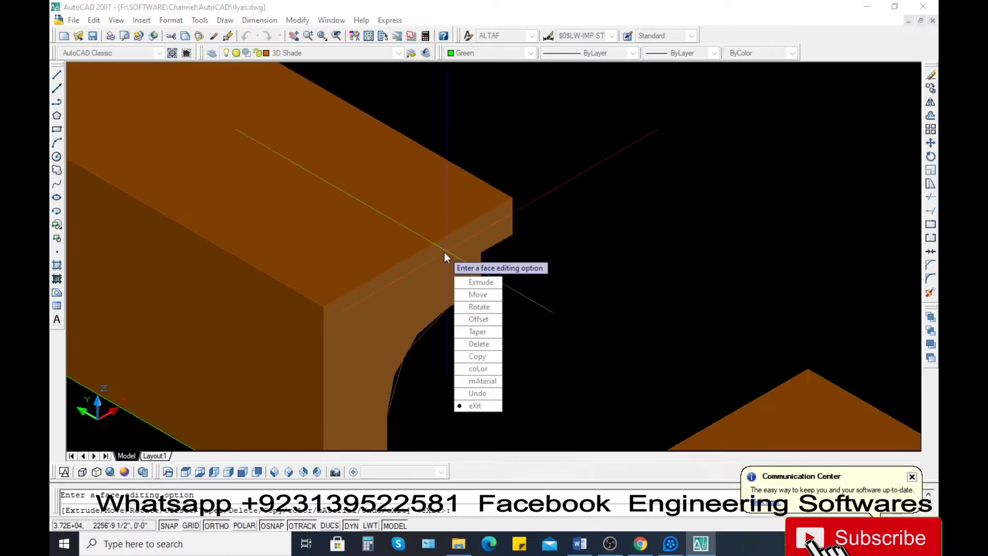
Move the beam-end faces about 2 feet along the beam, then exit face editing.
left_click(467, 295)
left_click(333, 315)
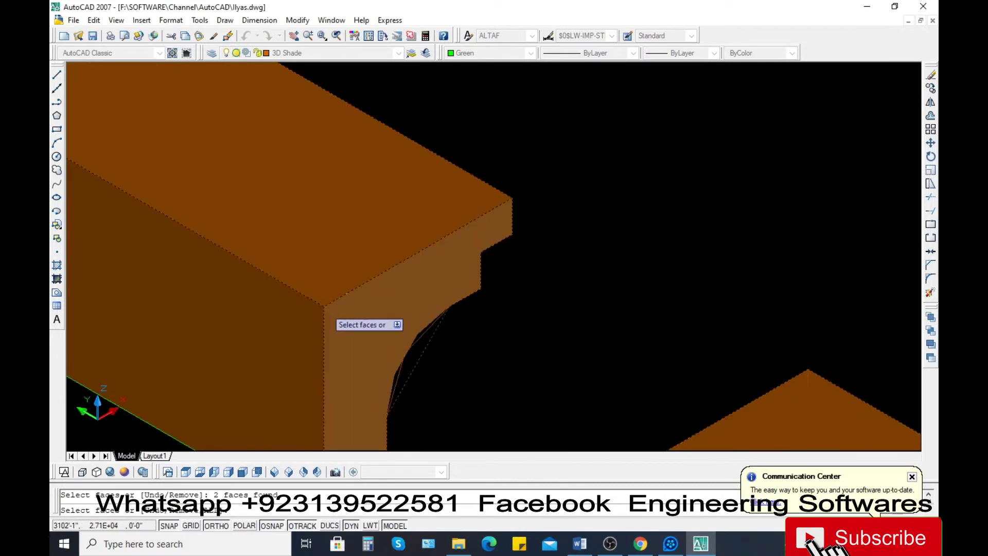
right_click(325, 309)
left_click(344, 315)
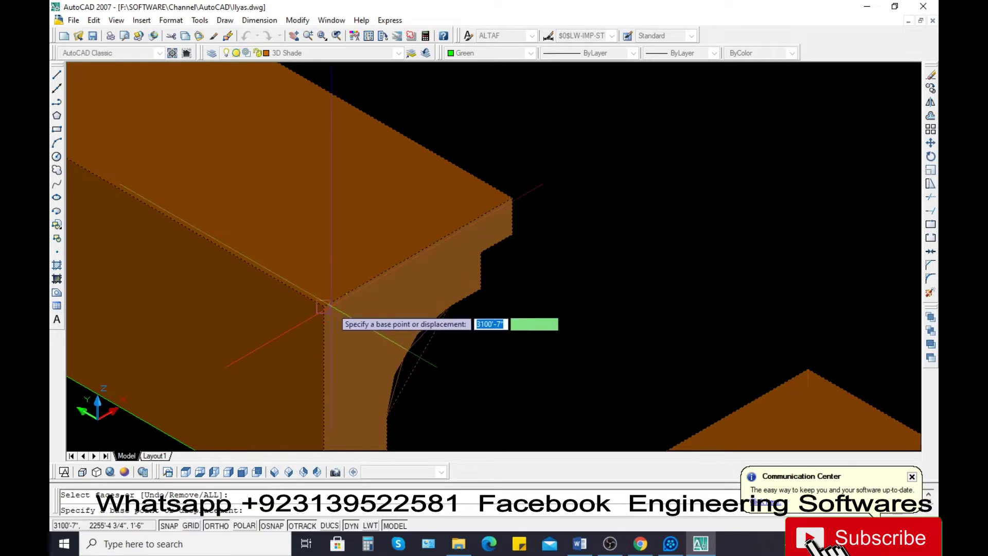
left_click(323, 307)
scroll(326, 309, "down", 3)
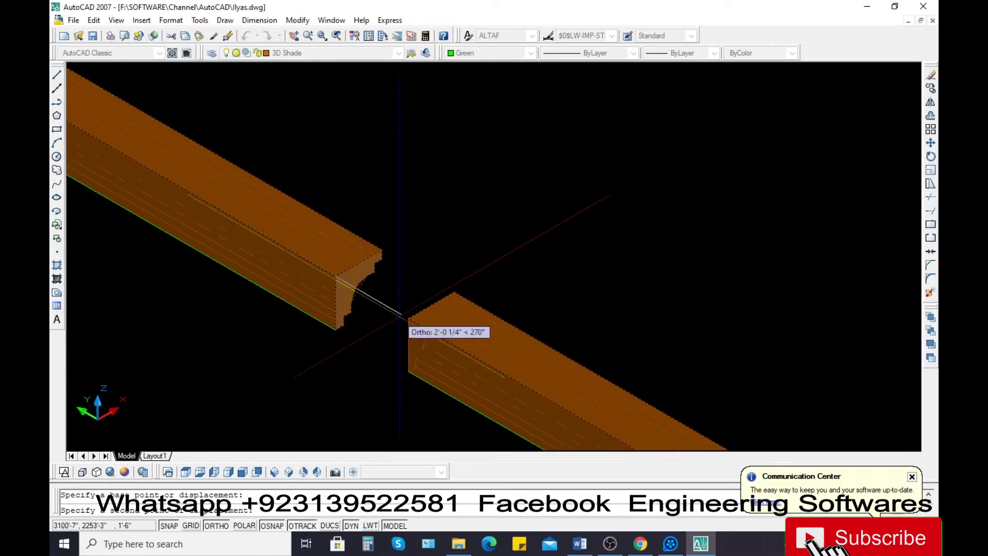
left_click(407, 319)
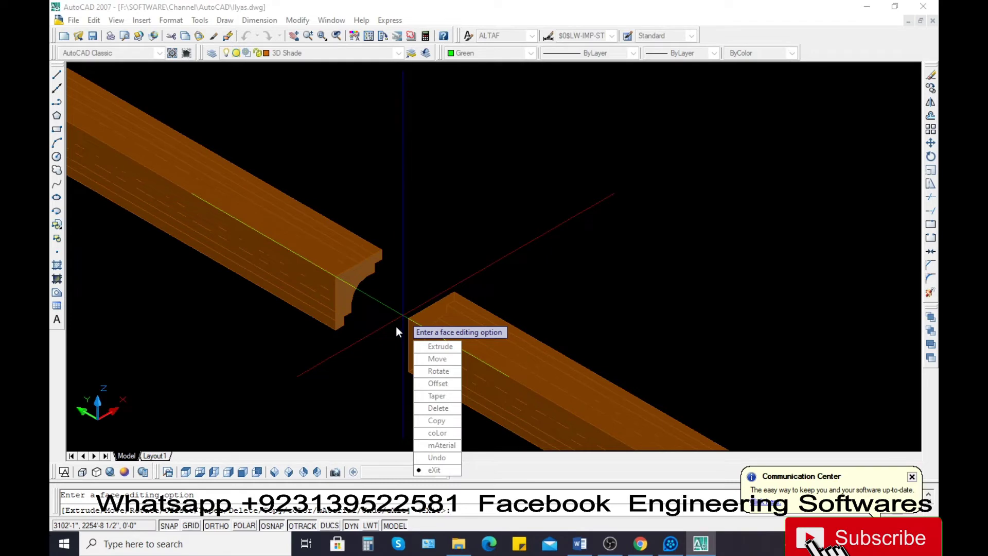
key("Escape")
left_click(397, 319)
left_click(355, 293)
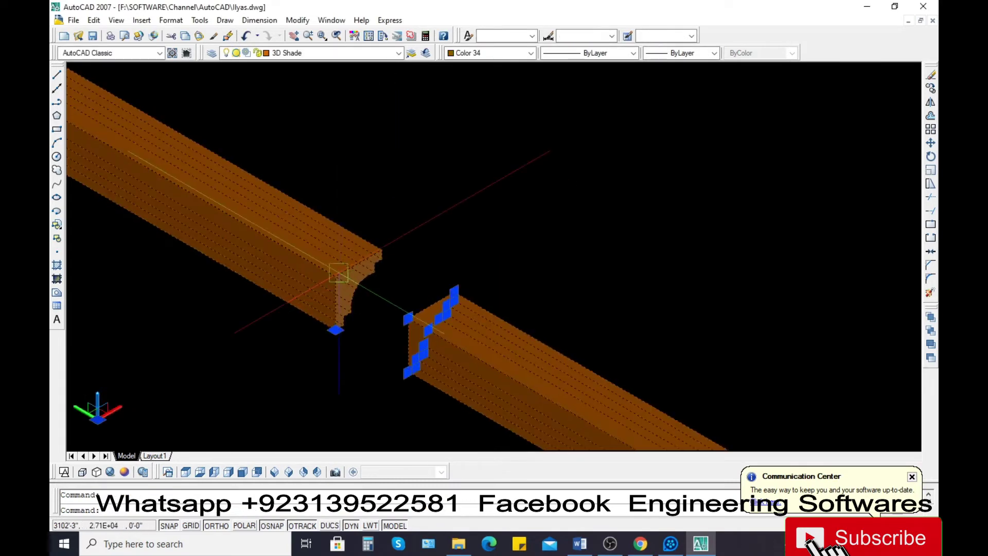
scroll(338, 273, "up", 2)
scroll(329, 278, "up", 1)
scroll(517, 370, "up", 2)
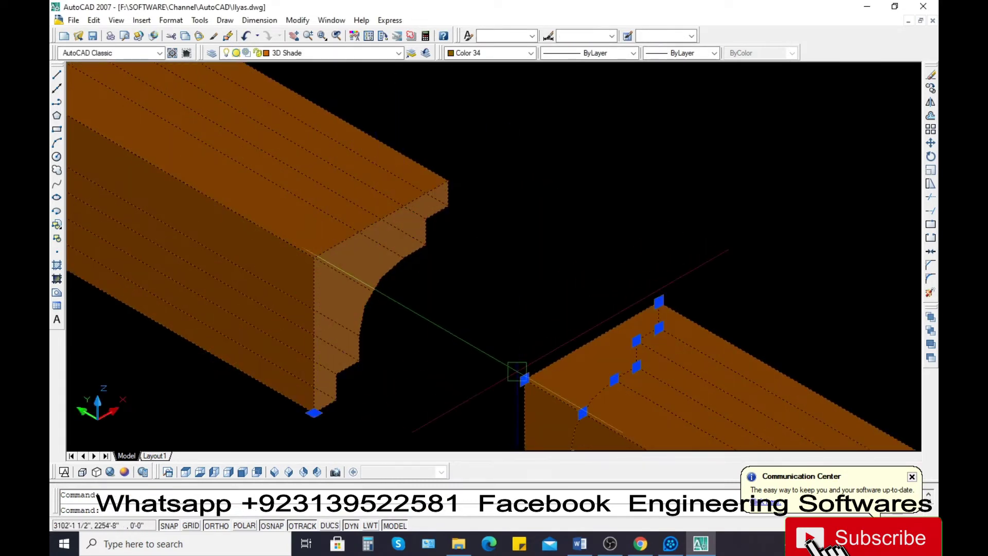
left_click(524, 378)
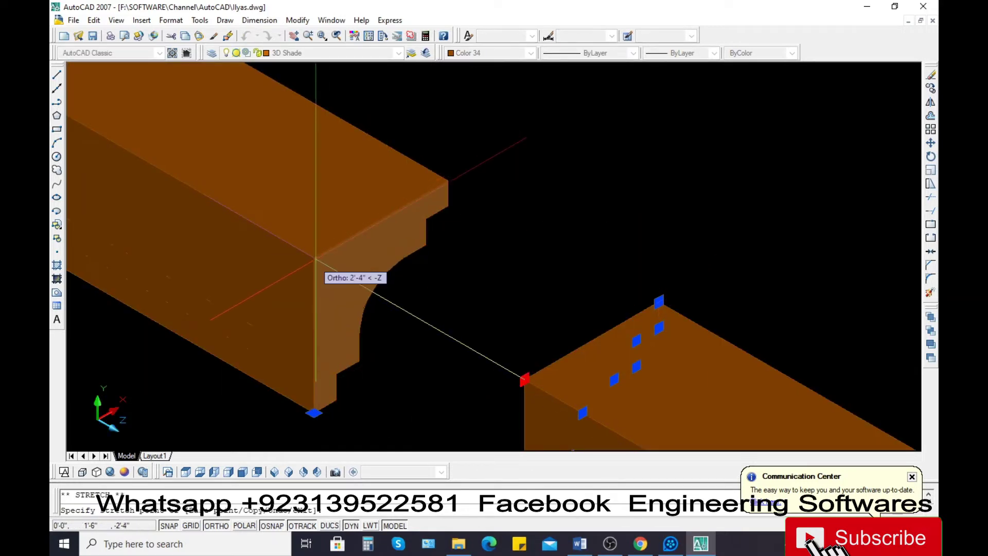
key("Escape")
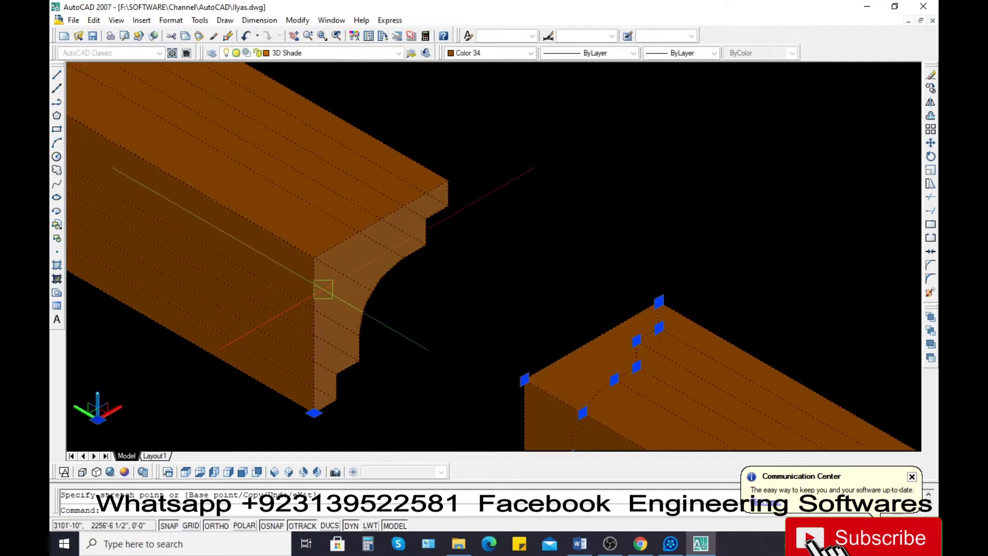
left_click(525, 379)
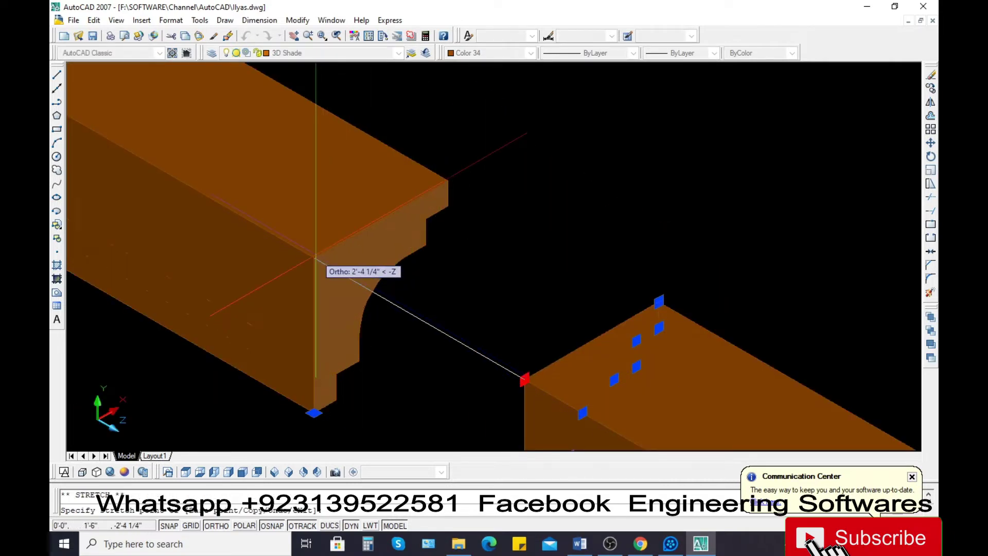
key("Escape")
scroll(390, 273, "up", 1)
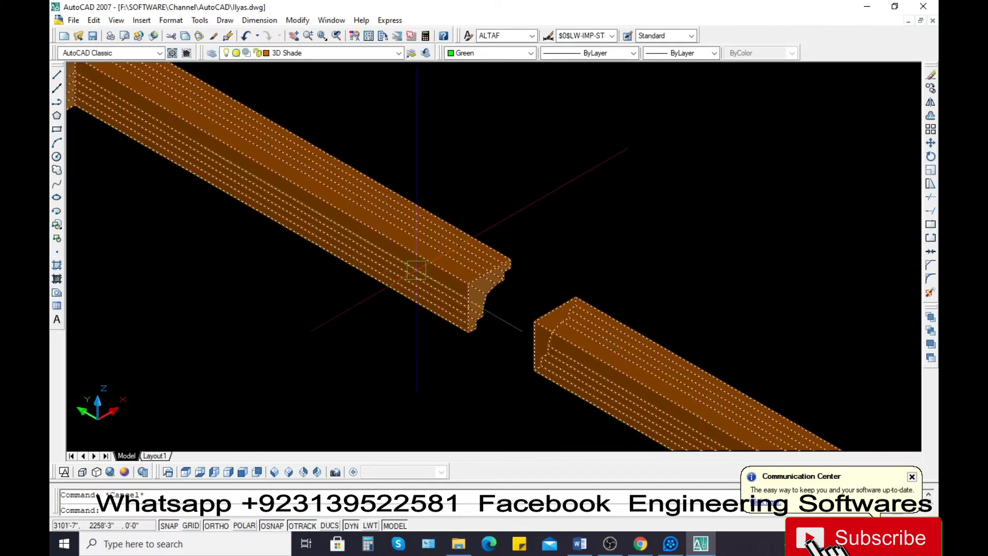
left_click(391, 227)
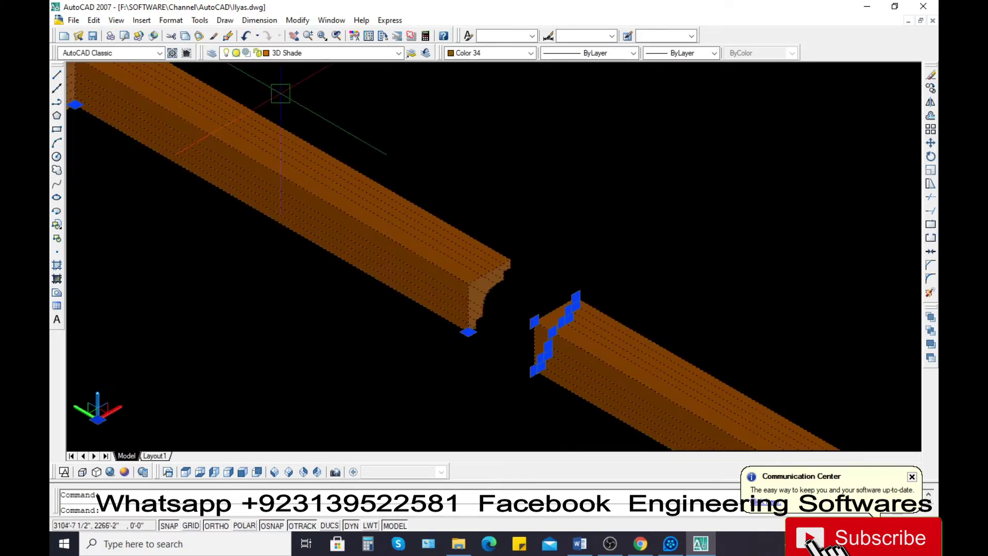
Try extruding the beam's end faces by picking several faces at the beam end.
key("Escape")
left_click(298, 19)
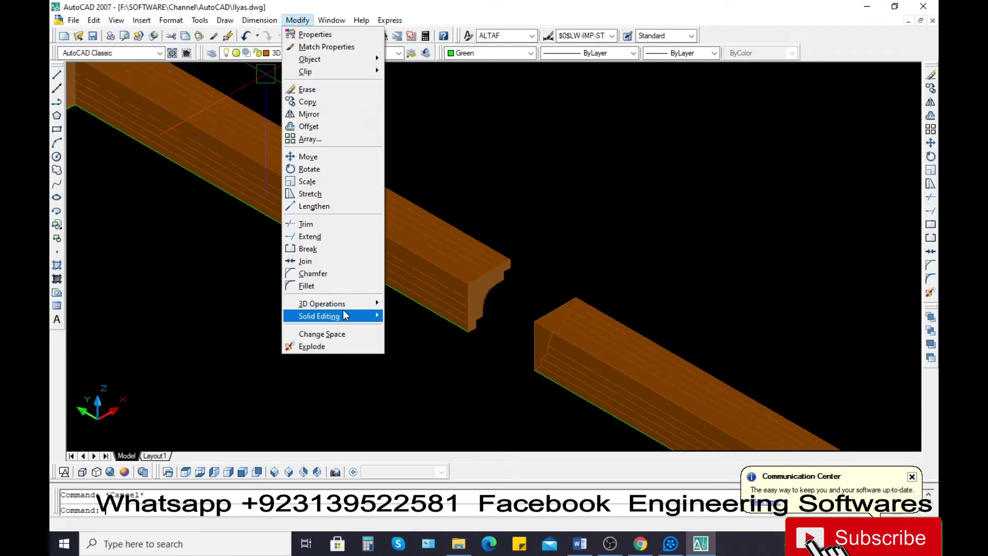
left_click(430, 403)
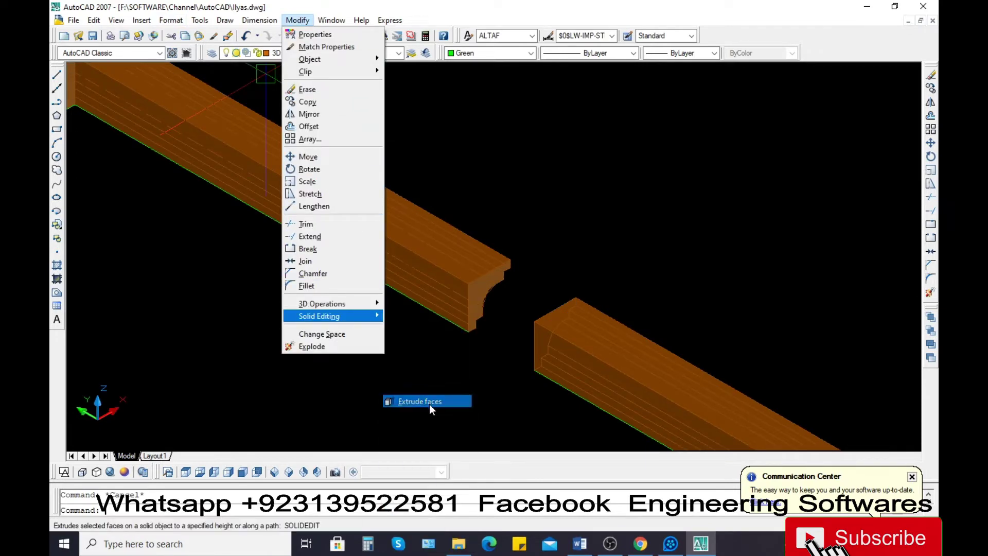
scroll(503, 314, "up", 3)
scroll(452, 276, "up", 3)
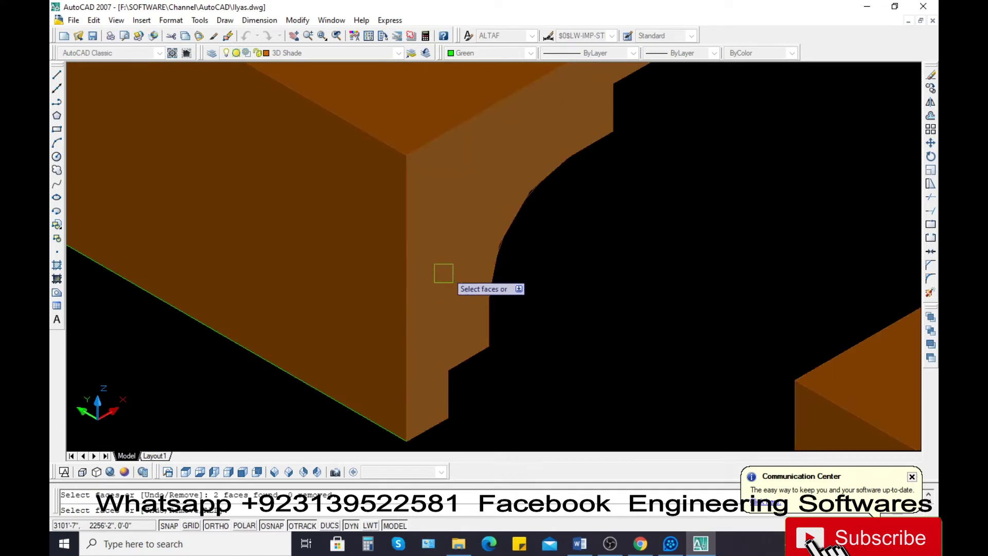
left_click(449, 281)
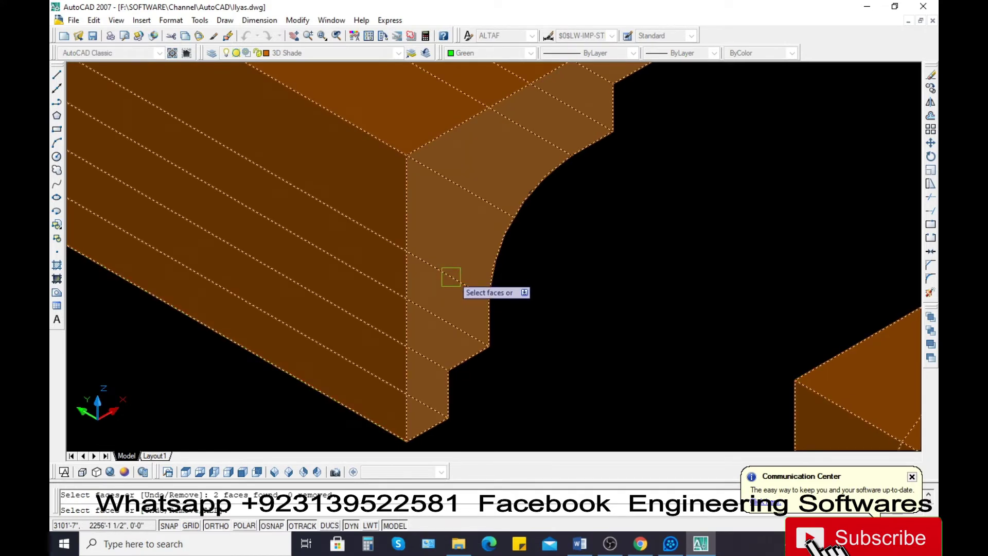
left_click(436, 182)
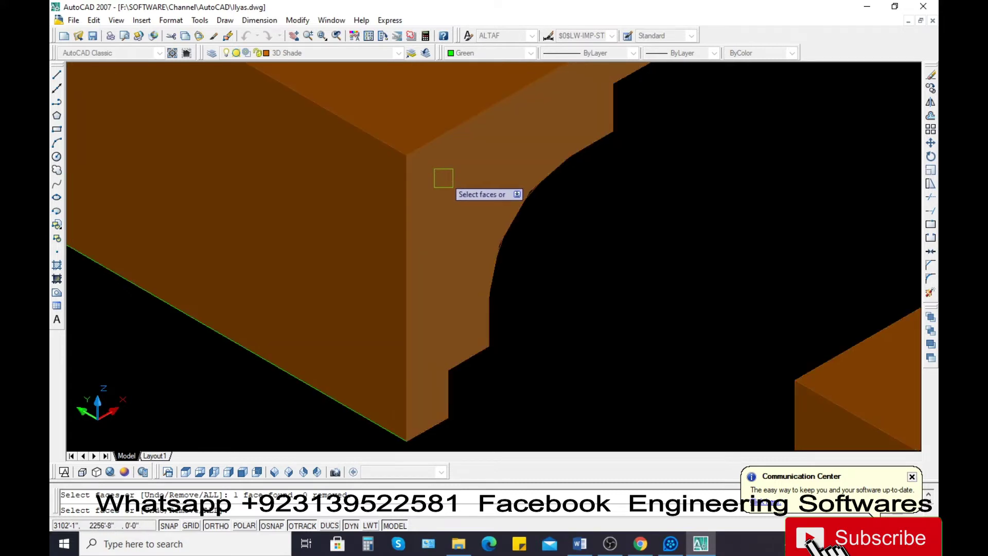
left_click(472, 193)
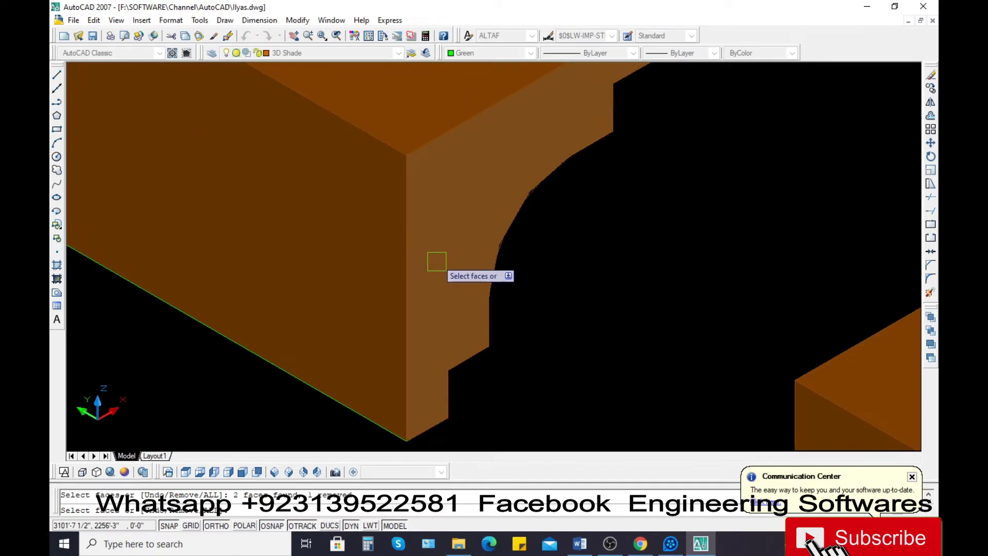
left_click(471, 194)
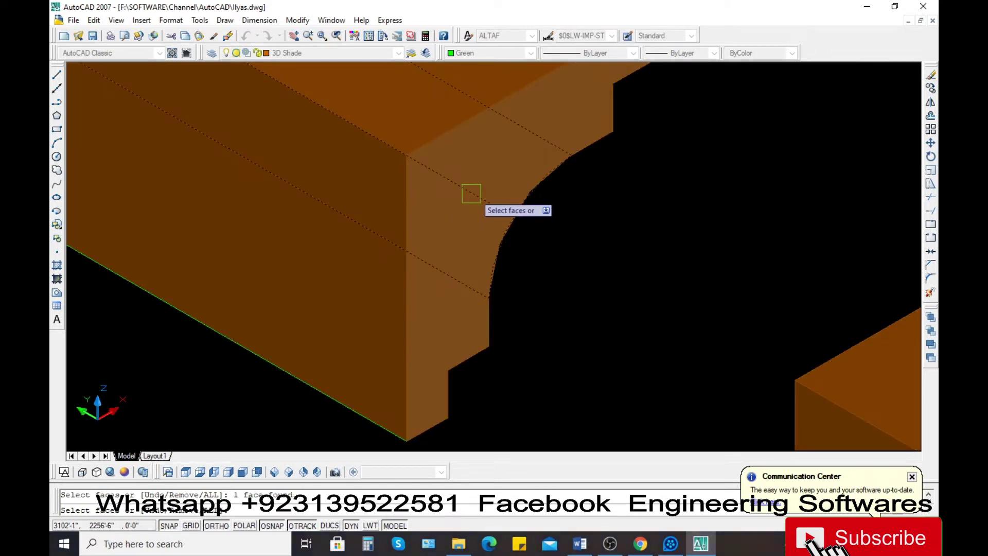
right_click(474, 194, "shift")
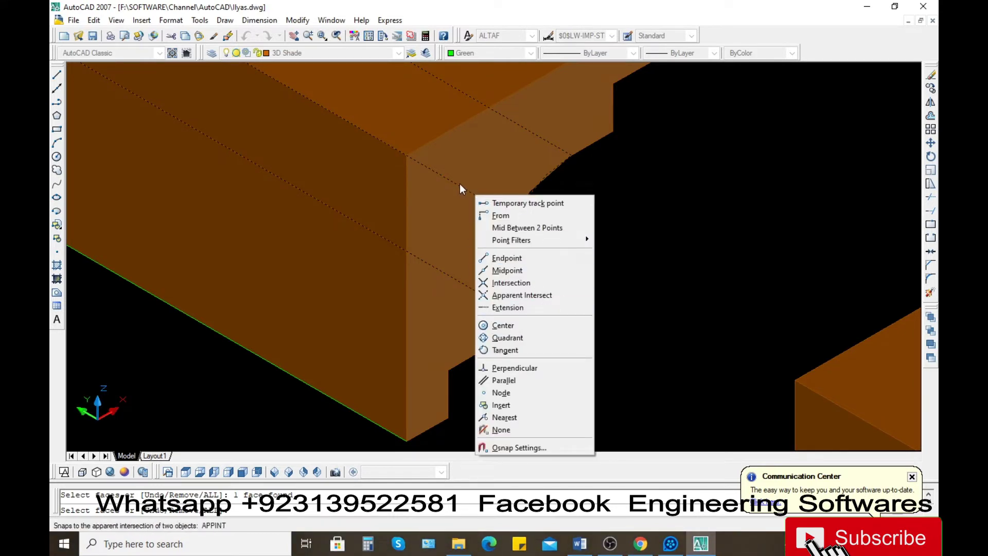
key("Escape")
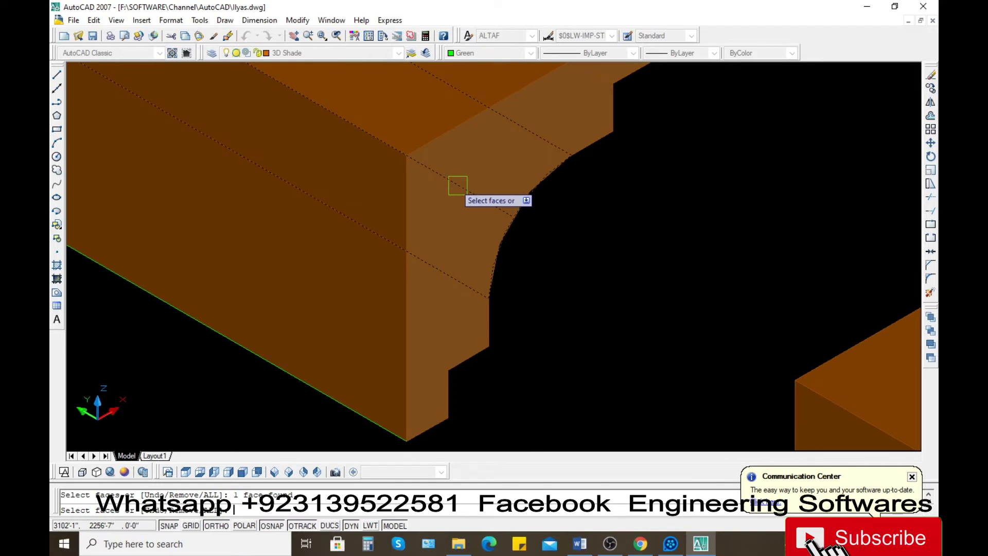
key("Return")
Erase the cornice solid, then undo the erase and reselect the restored solid.
left_click(457, 186)
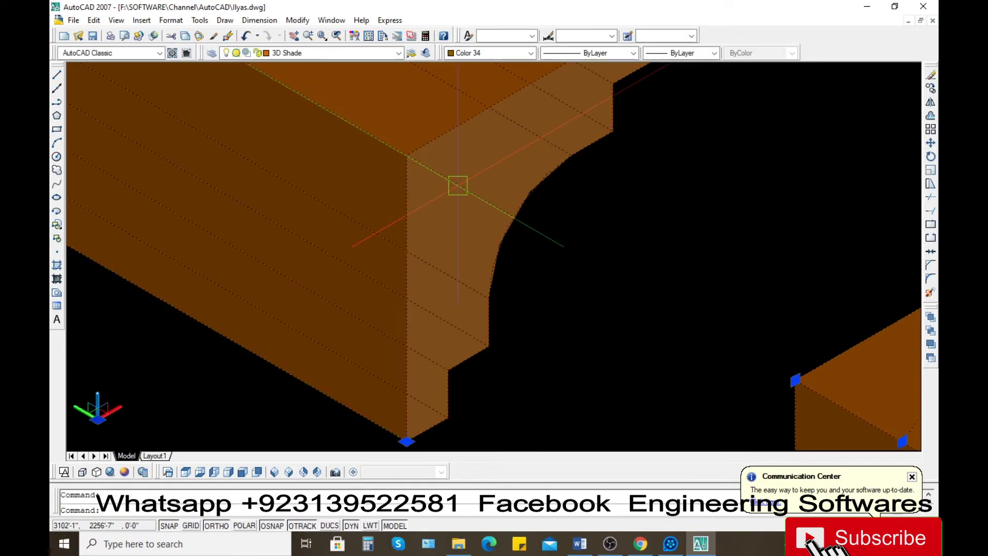
key("Delete")
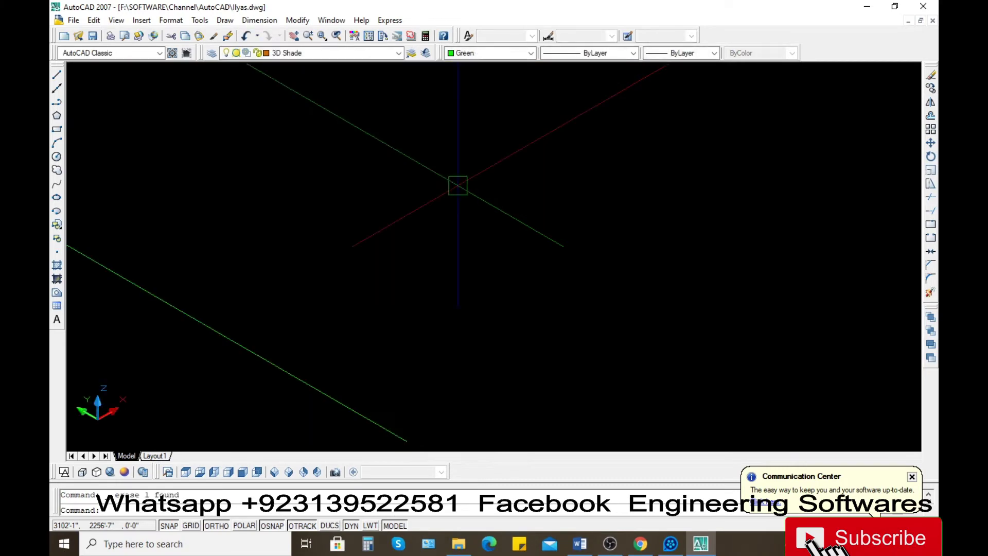
key("ctrl+z")
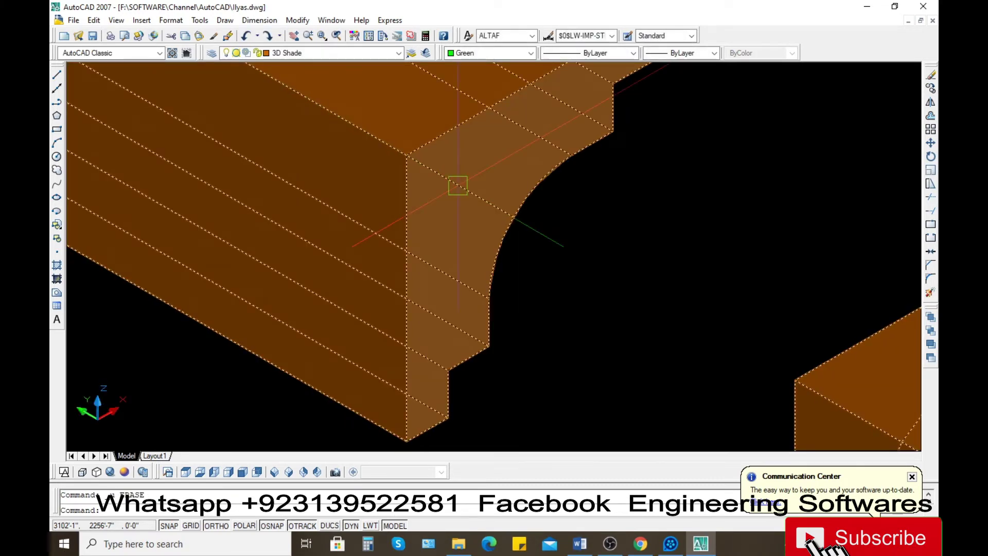
left_click(458, 185)
scroll(402, 193, "down", 2)
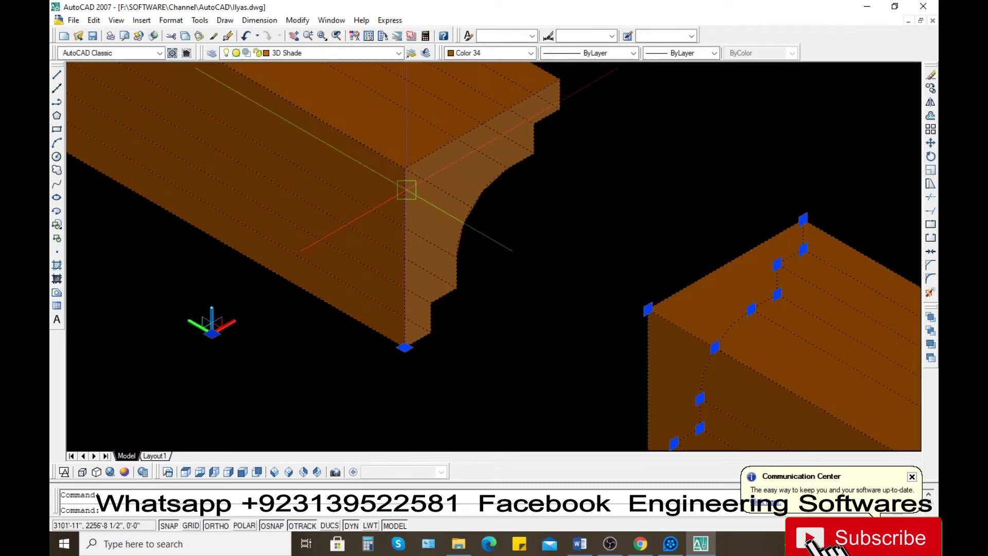
Select the cornice piece's end face for extrusion, removing two unwanted faces.
left_click(310, 19)
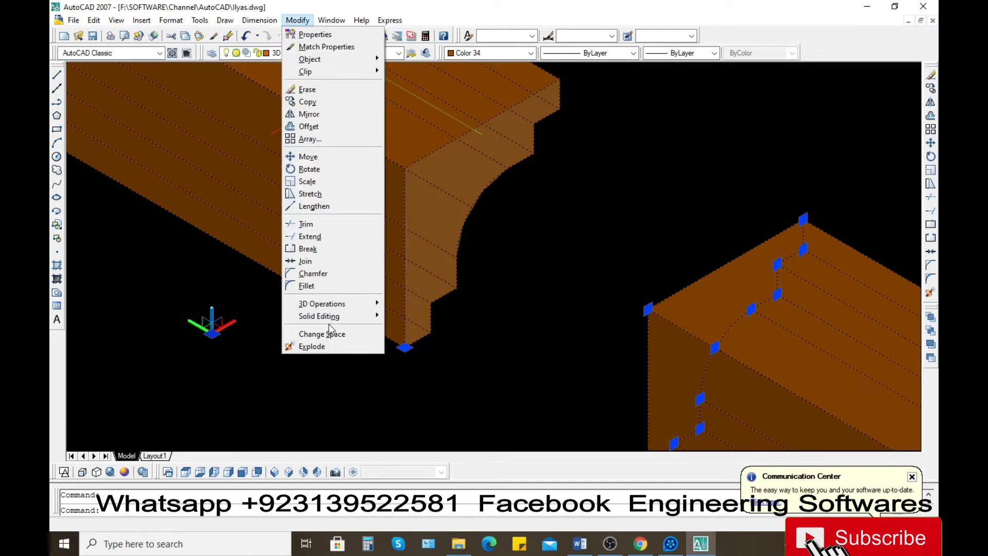
mouse_move(319, 316)
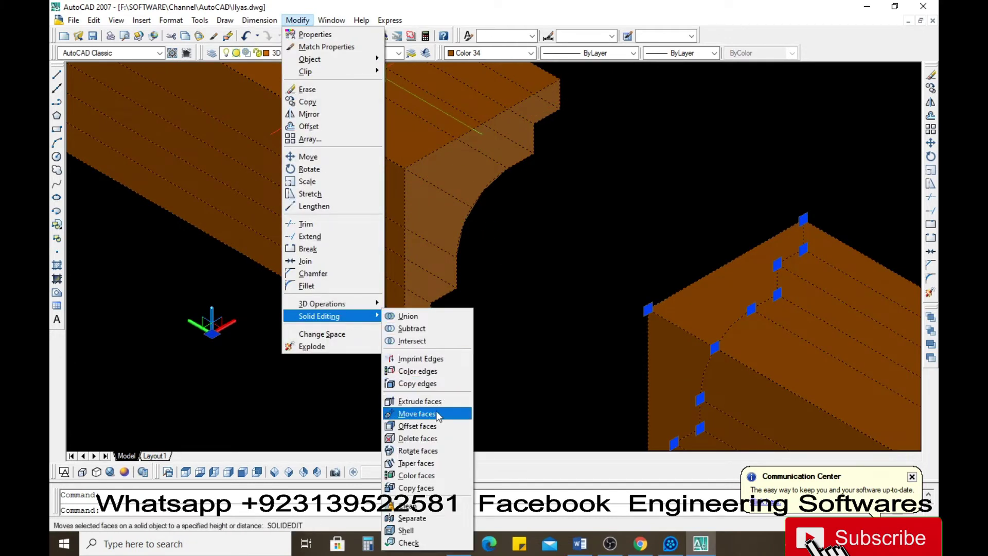
left_click(420, 401)
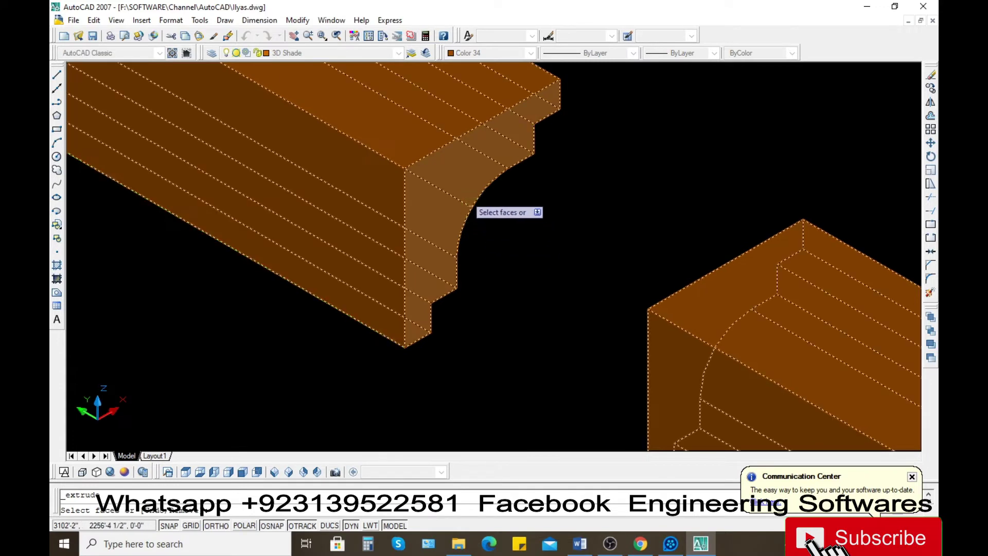
left_click(449, 195)
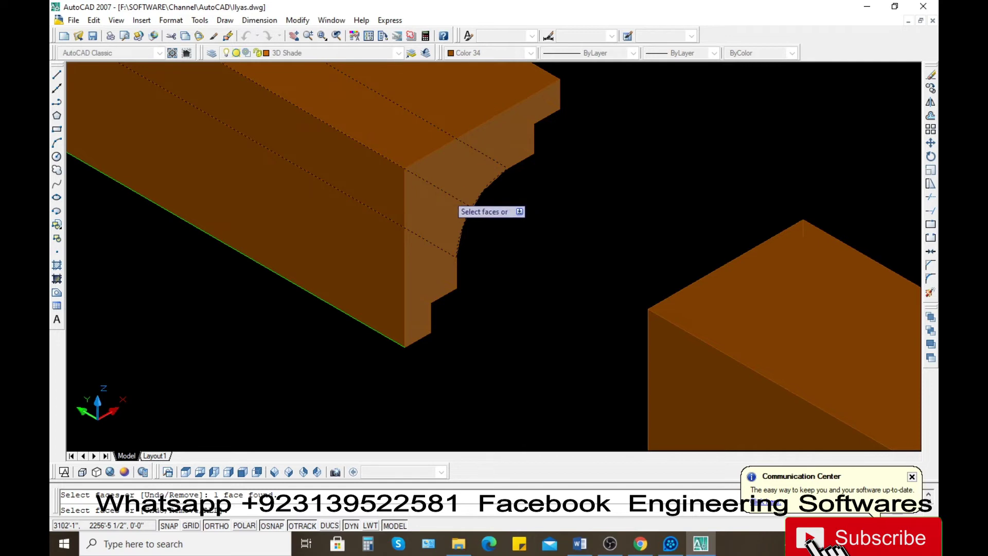
right_click(449, 194)
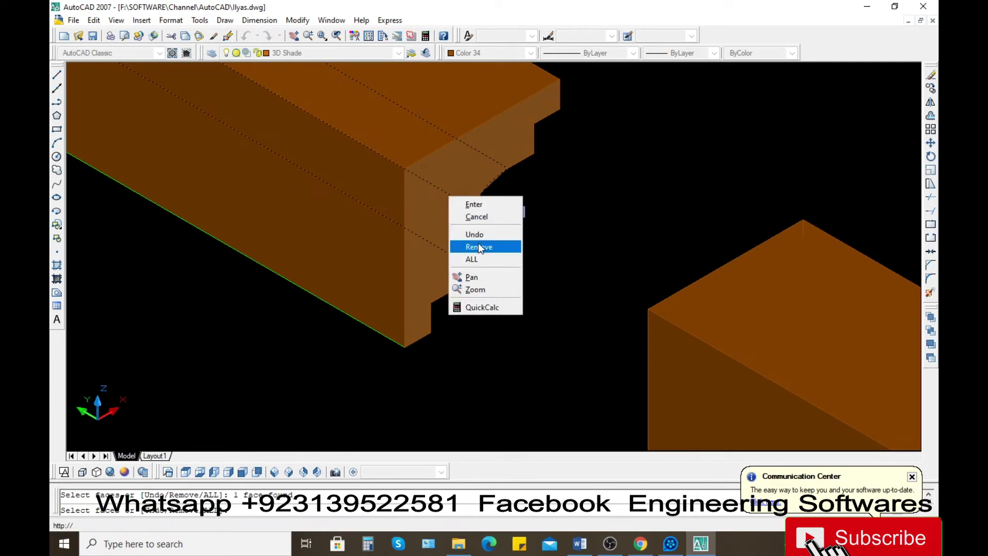
left_click(477, 245)
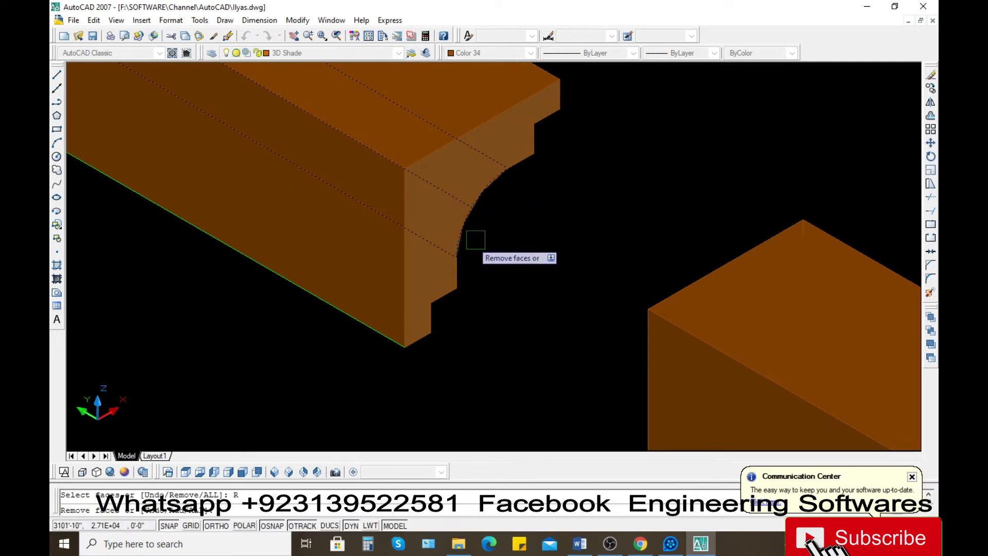
left_click(475, 149)
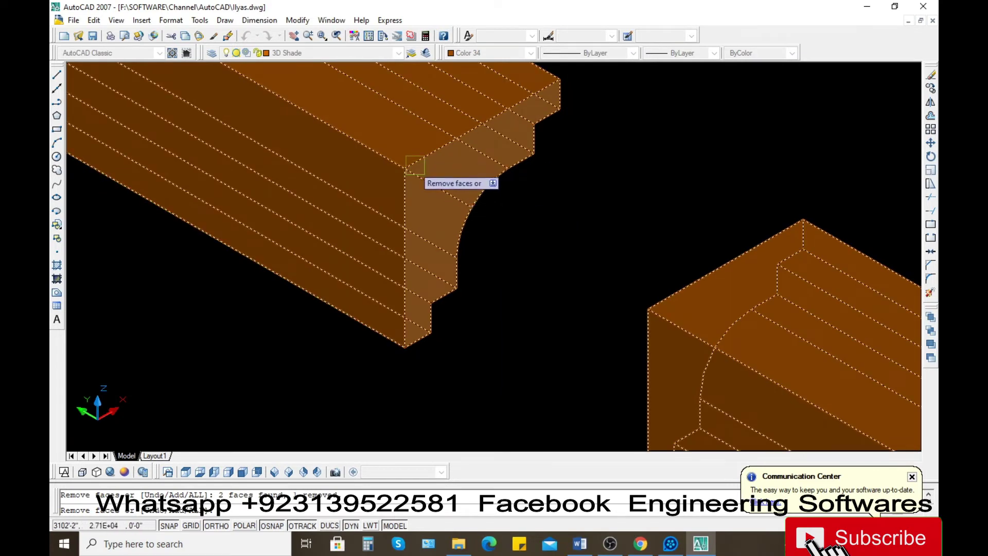
left_click(400, 165)
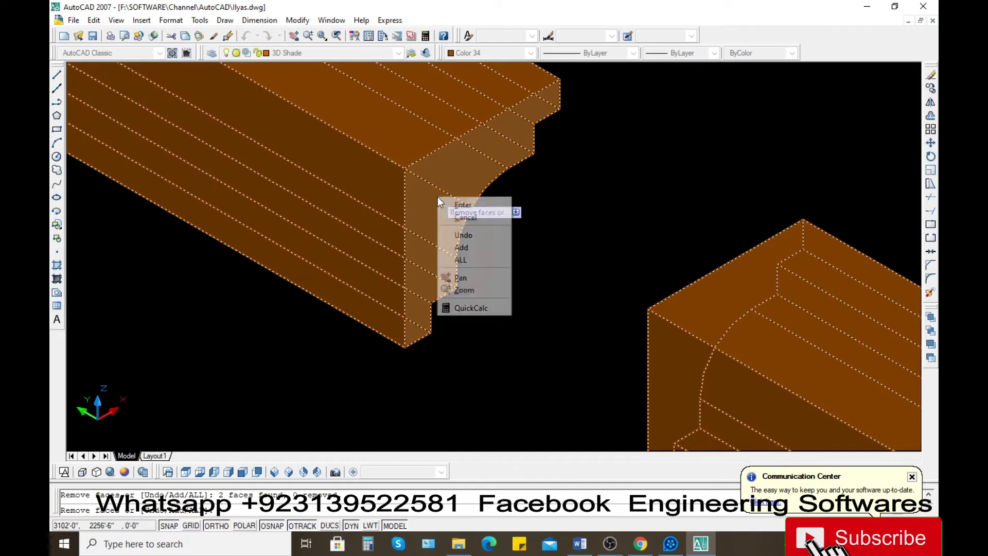
right_click(437, 196)
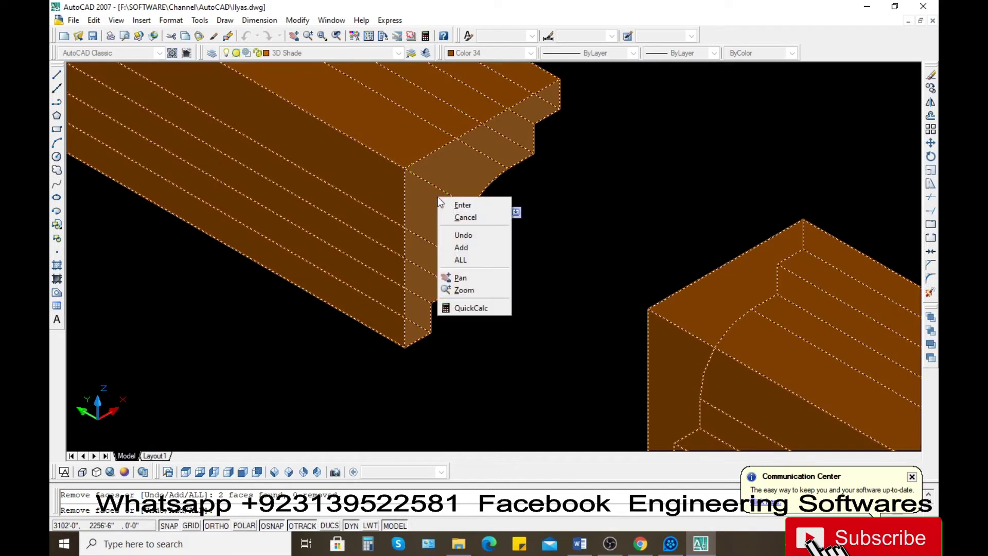
left_click(482, 249)
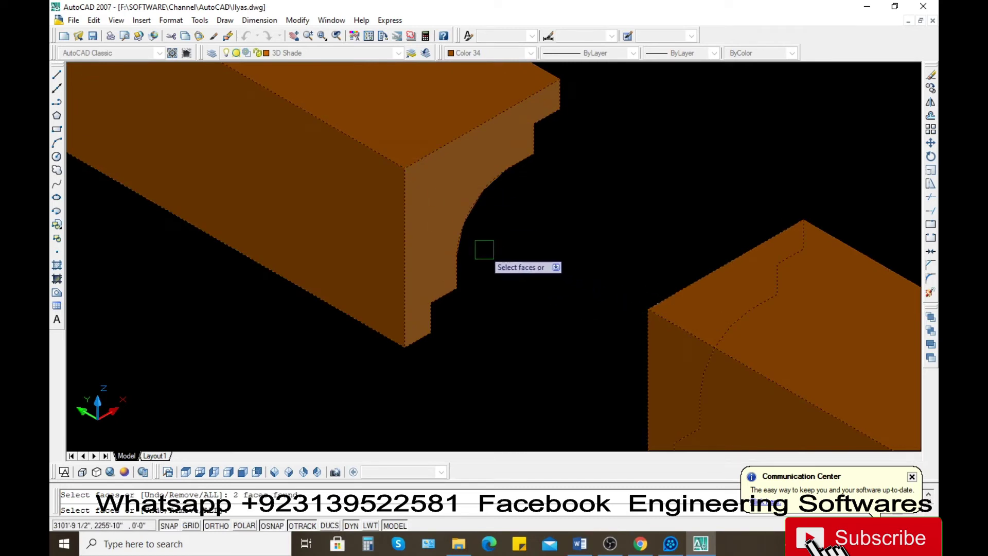
Extrude the end face to the neighbouring cornice piece with no taper.
key("Return")
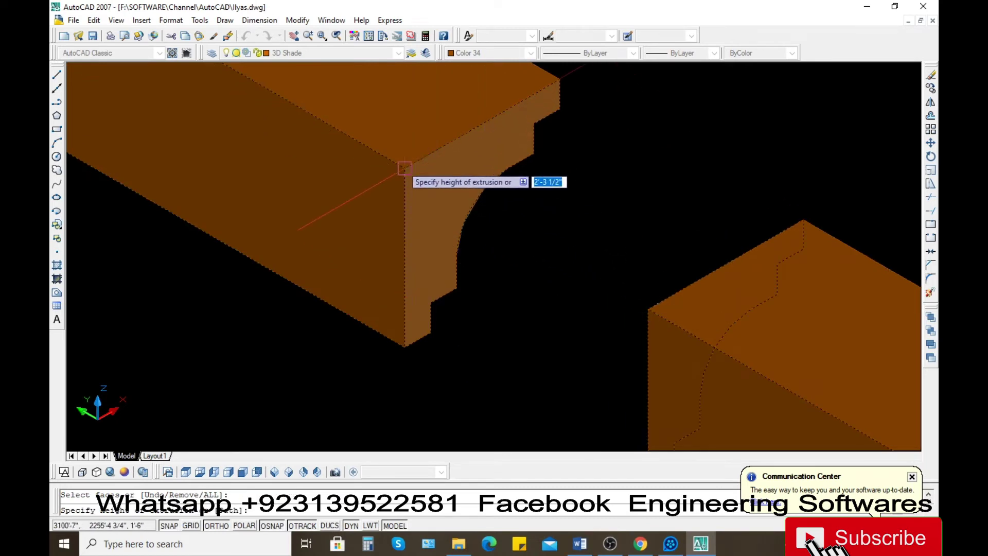
left_click(406, 169)
left_click(645, 308)
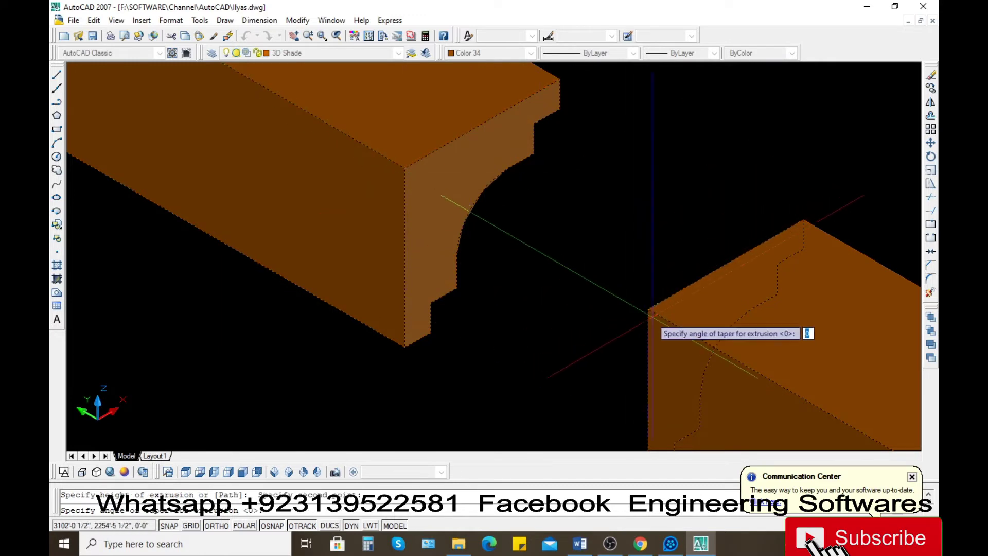
key("Return")
scroll(689, 336, "down", 3)
Exit the SOLIDEDIT face-editing command.
scroll(557, 266, "down", 2)
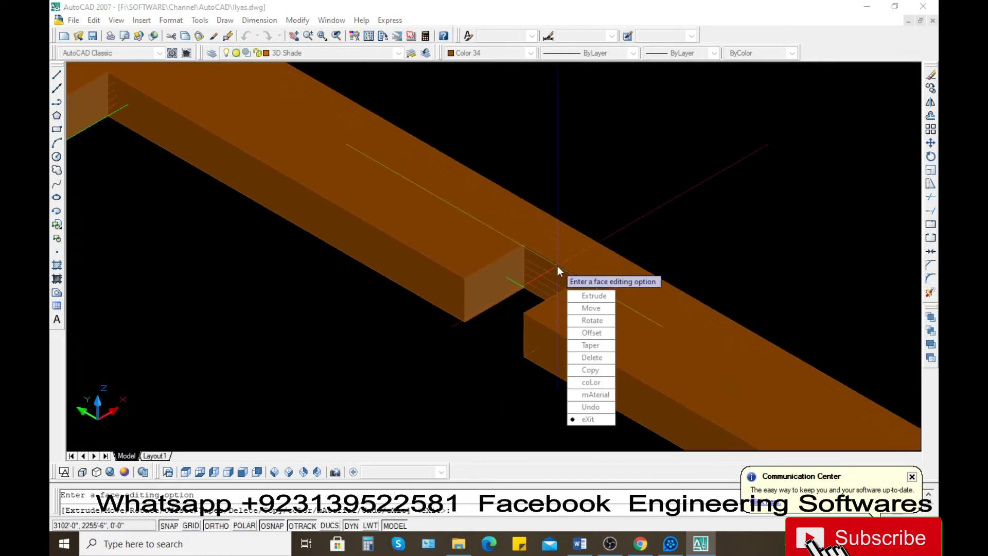
scroll(552, 299, "down", 2)
scroll(546, 303, "up", 2)
scroll(546, 304, "down", 2)
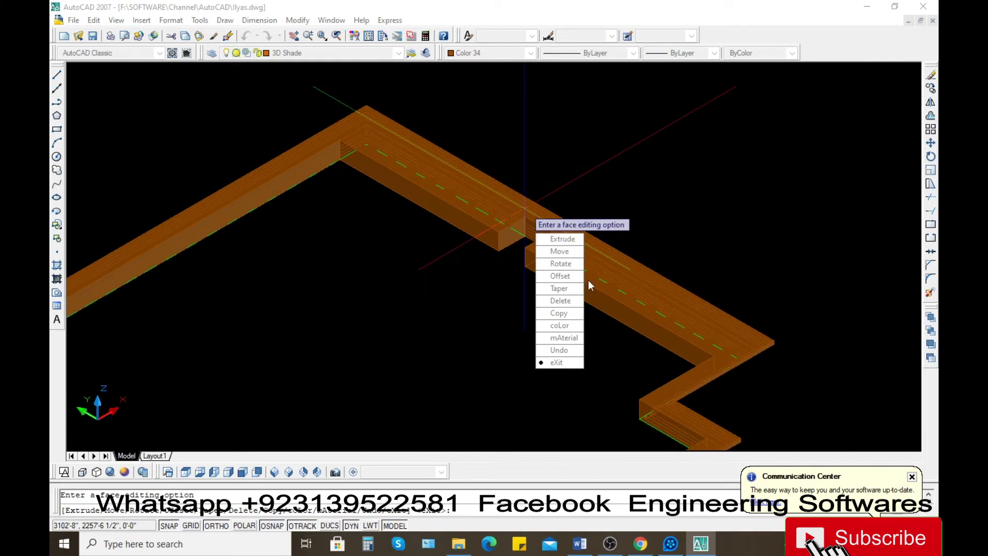
key("Escape")
scroll(589, 285, "down", 2)
scroll(560, 255, "up", 1)
scroll(592, 308, "down", 3)
scroll(596, 322, "down", 2)
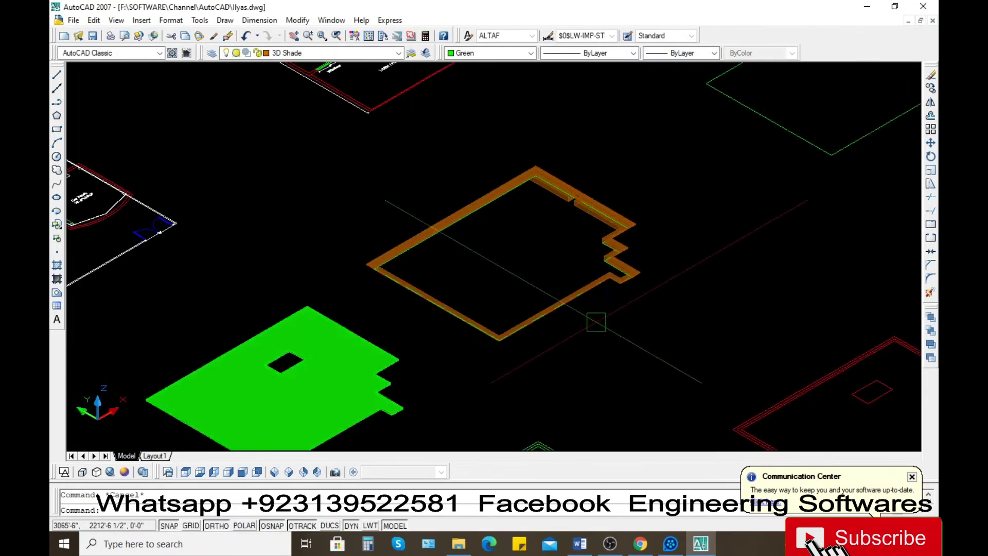
scroll(595, 321, "up", 4)
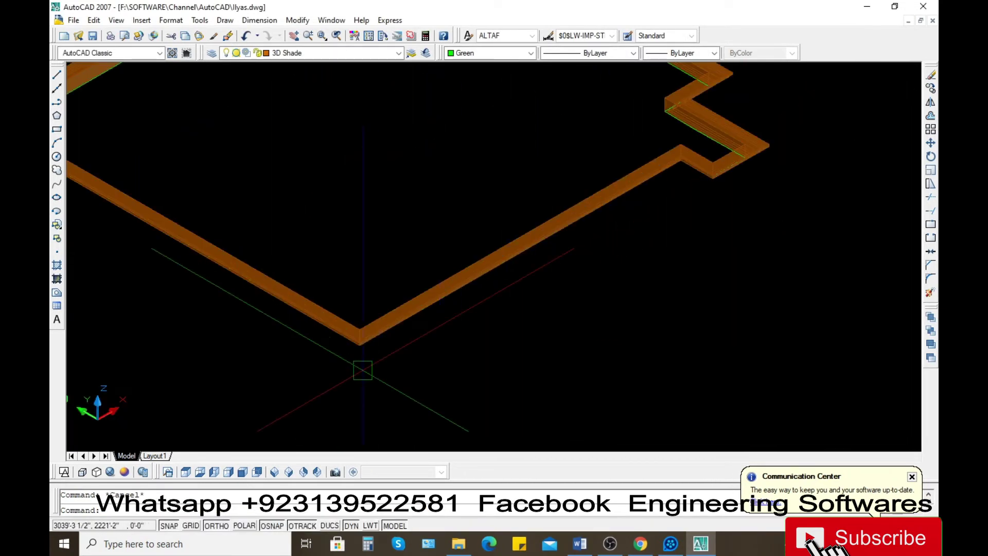
Orbit the model to a low side-on view, then step back to the earlier view.
middle_click_drag(362, 369, 365, 326, "shift")
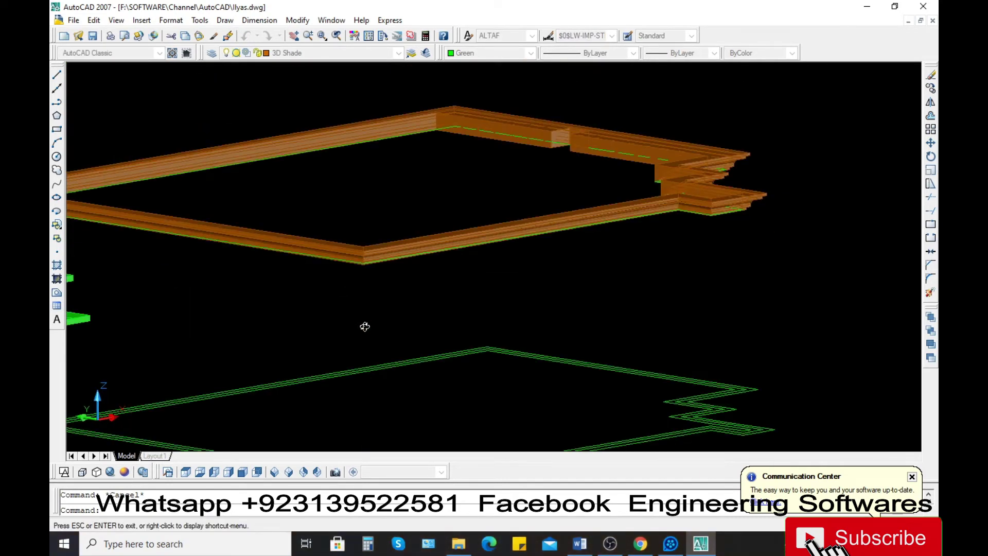
mouse_move(365, 326)
middle_mouse_down("shift")
mouse_move(335, 302)
mouse_move(306, 311)
mouse_move(289, 302)
mouse_move(273, 337)
mouse_move(344, 357)
mouse_move(386, 330)
mouse_move(408, 348)
mouse_move(404, 329)
middle_mouse_up("shift")
key("ctrl+z")
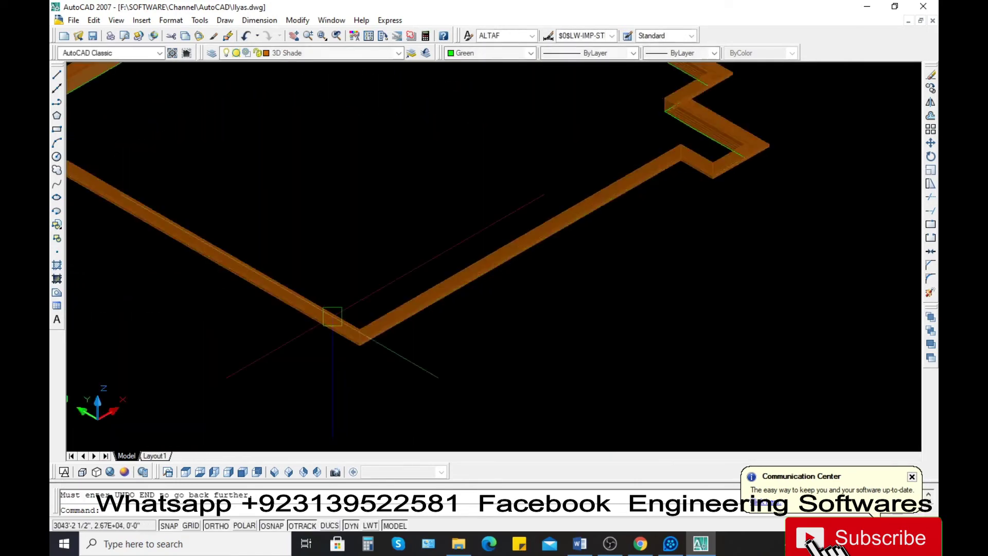
key("ctrl+z")
key("ctrl+z")
key("ctrl+z")
Briefly select the cornice beams, then zoom and pan across the frame.
scroll(506, 140, "up", 3)
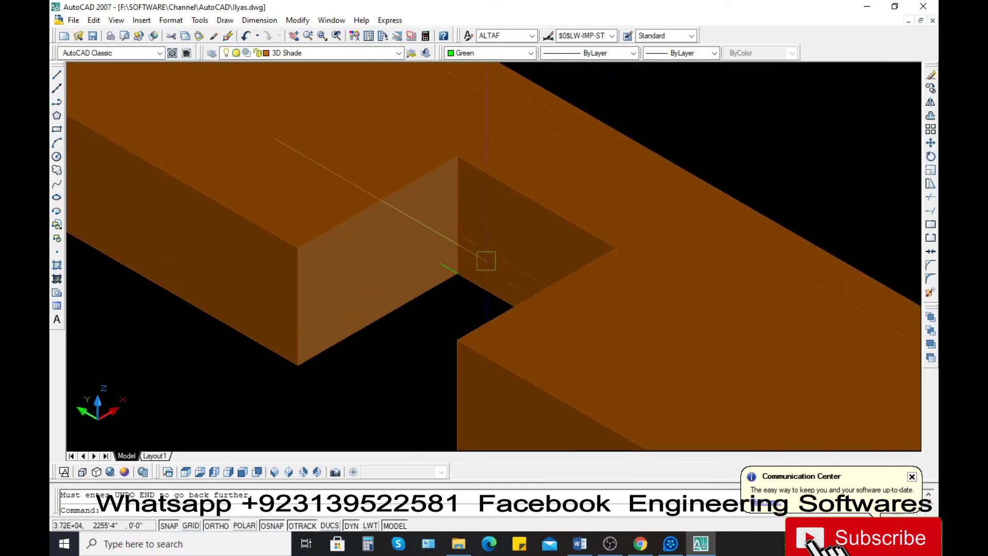
left_click(464, 345)
scroll(456, 273, "down", 5)
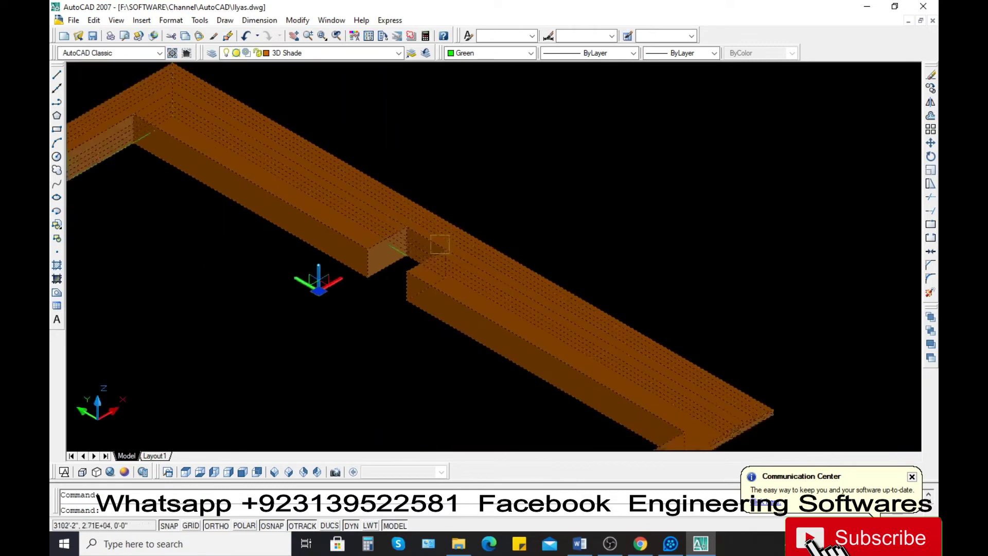
scroll(364, 298, "up", 1)
key("Escape")
scroll(424, 213, "down", 4)
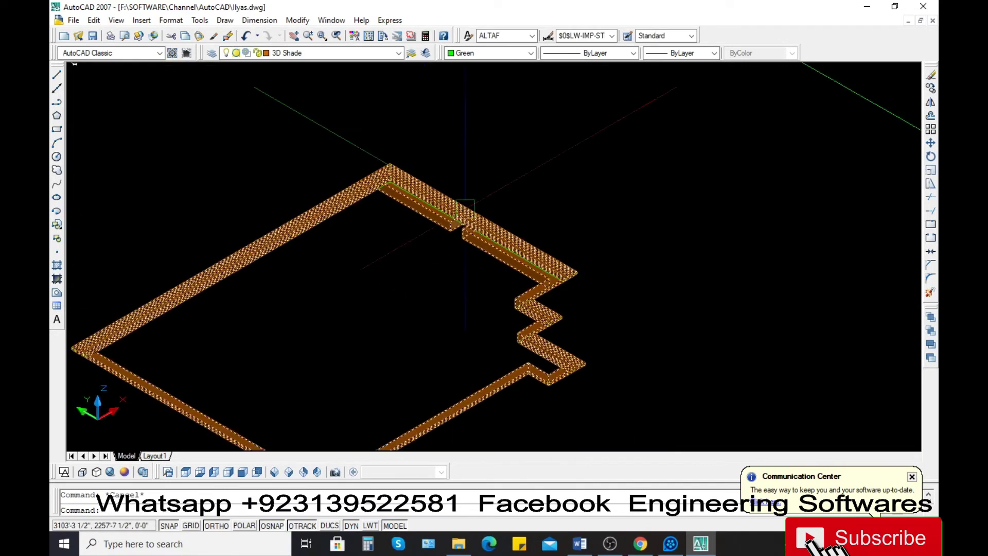
scroll(528, 224, "up", 2)
scroll(514, 265, "up", 3)
scroll(530, 287, "up", 2)
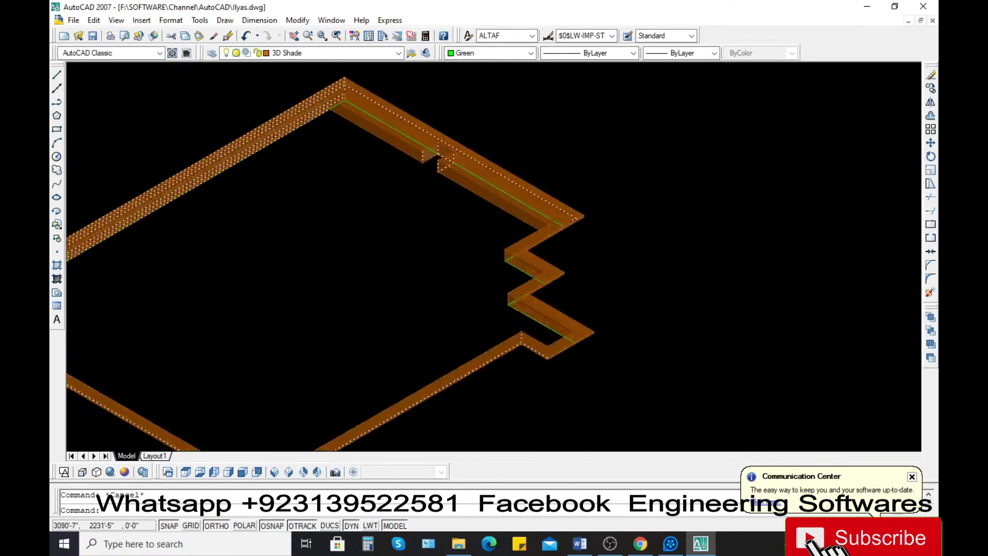
scroll(530, 287, "down", 6)
scroll(359, 408, "up", 1)
middle_click_drag(359, 408, 412, 395)
scroll(526, 249, "up", 5)
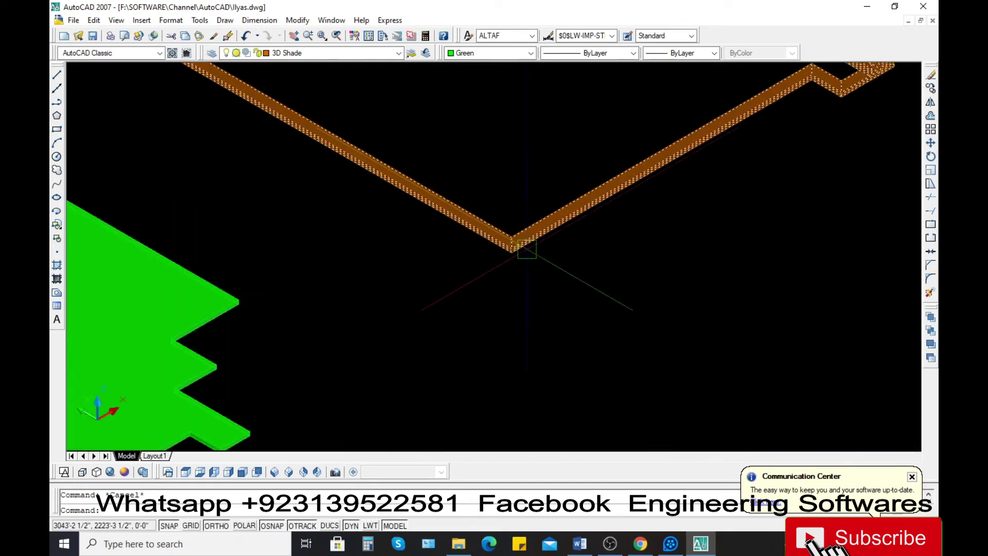
In flat wireframe, move the cornice frame from its corner onto the slab outline corner.
left_click(66, 472)
type("m")
key("Return")
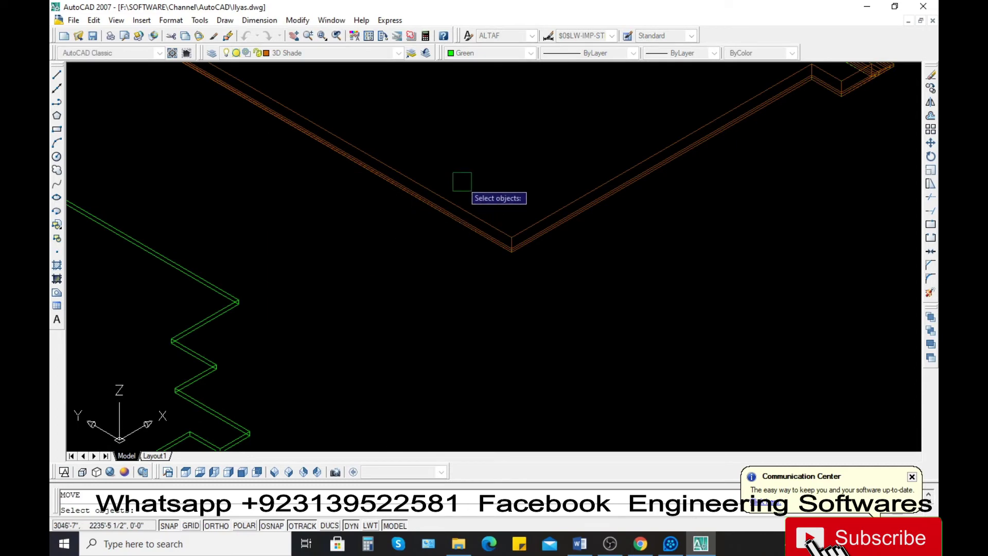
left_click(454, 205)
key("Return")
scroll(499, 220, "up", 2)
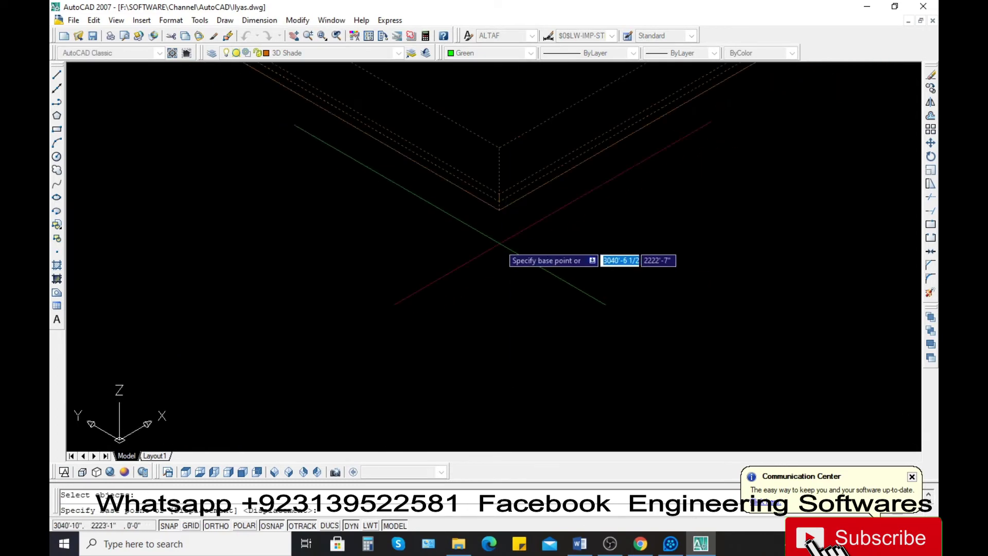
left_click(499, 220)
scroll(499, 220, "down", 3)
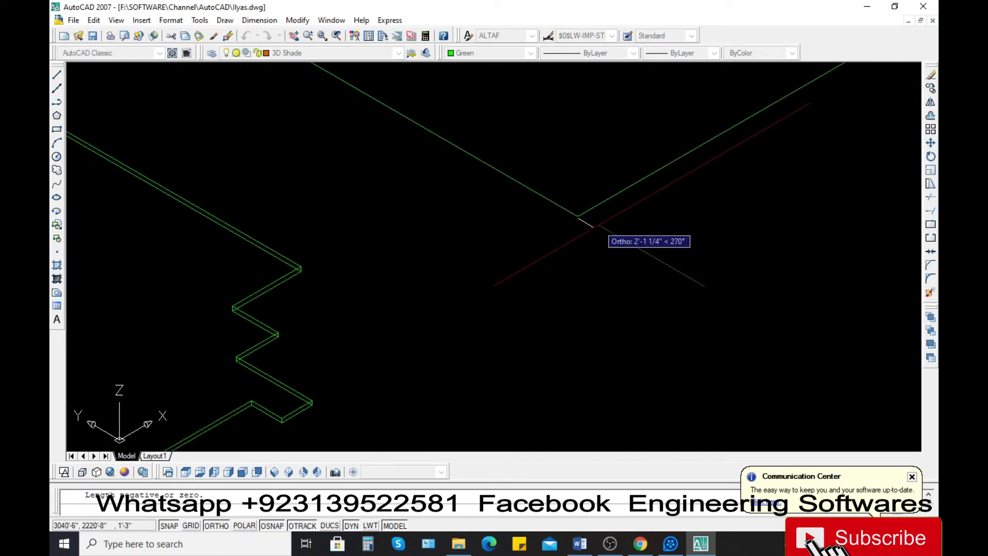
scroll(440, 325, "up", 2)
scroll(438, 293, "up", 2)
scroll(437, 272, "up", 1)
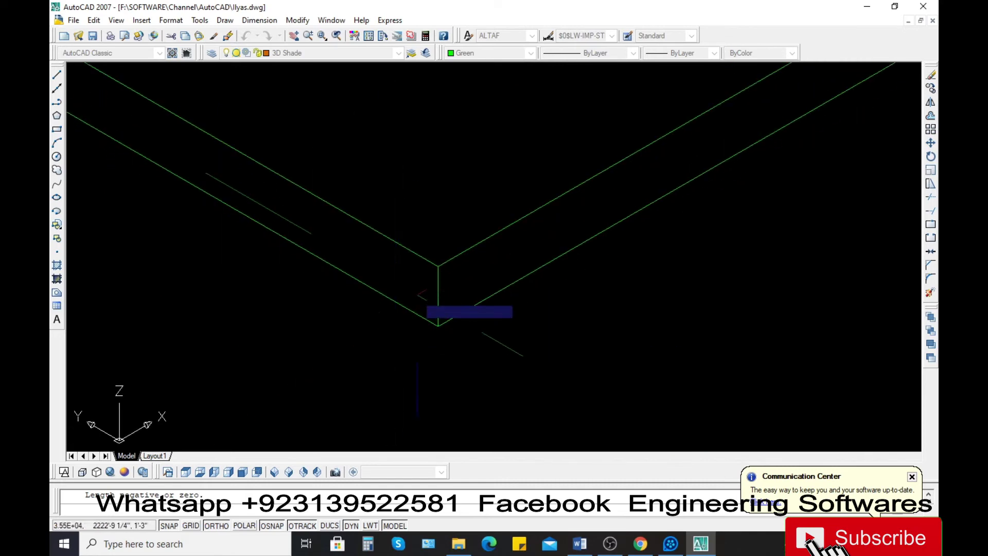
left_click(437, 267)
scroll(406, 319, "down", 2)
scroll(398, 326, "down", 3)
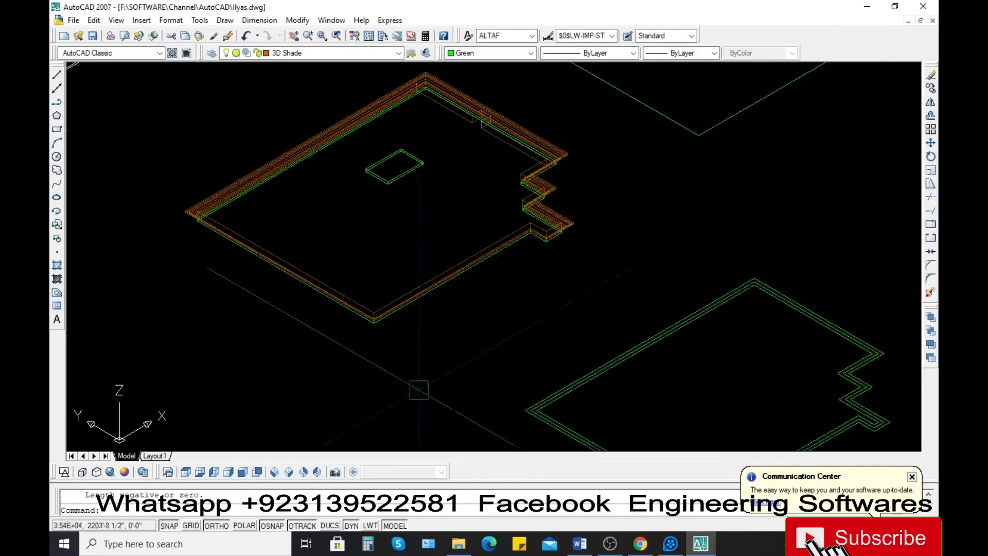
Restore the shaded display with SHA.
type("shade")
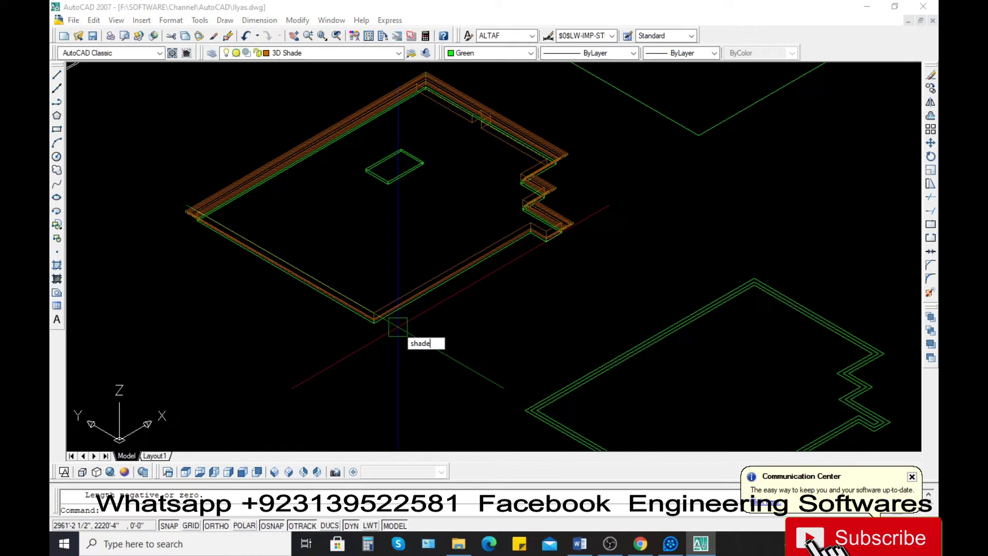
key("Return")
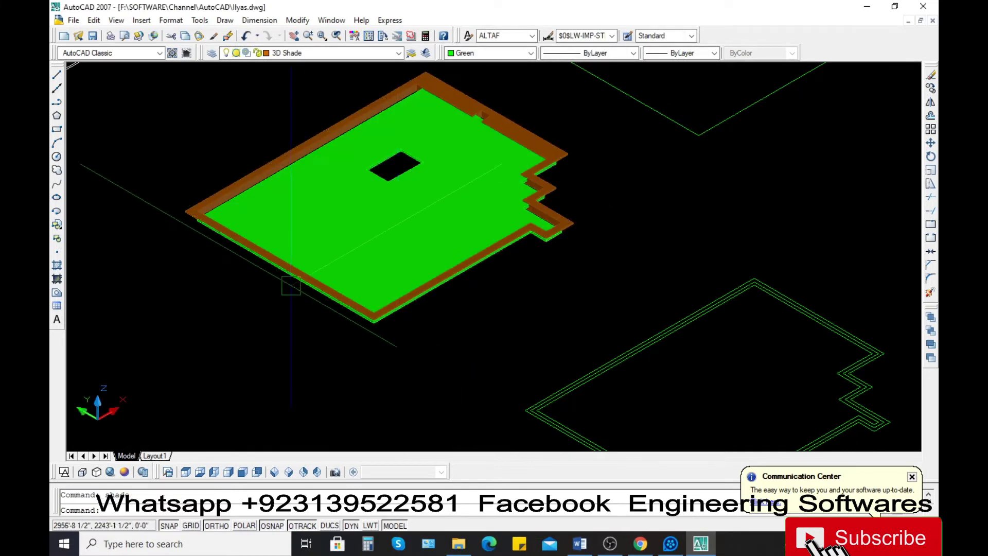
scroll(389, 253, "up", 2)
scroll(391, 309, "up", 1)
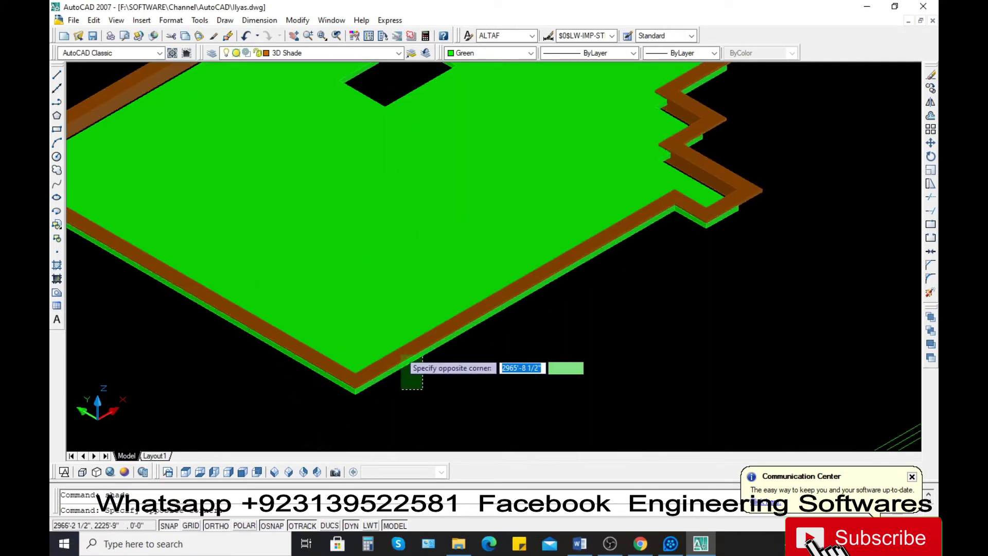
scroll(352, 392, "up", 2)
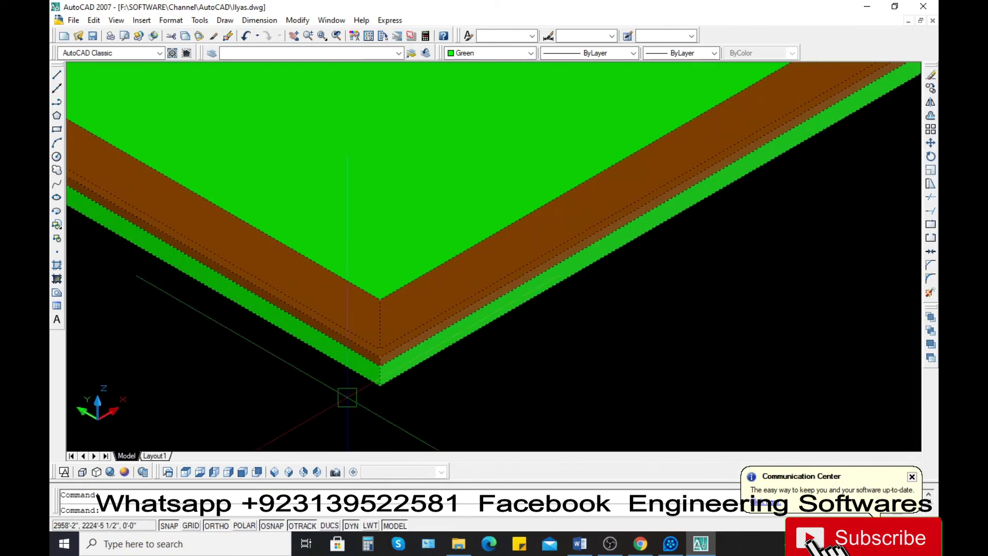
type("m")
Start moving the slab and cornice from the slab corner, zooming out toward the plans.
key("Return")
left_click(380, 384)
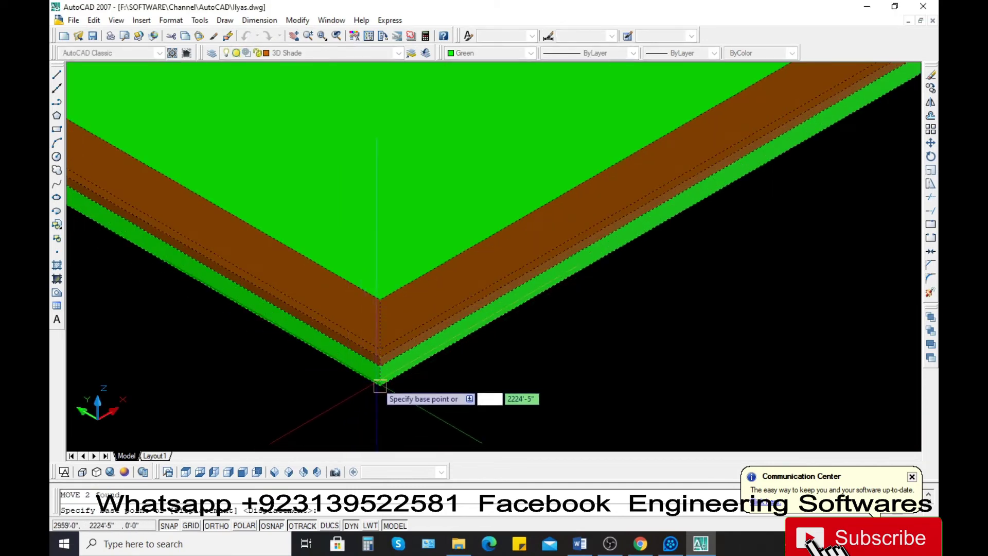
scroll(483, 388, "down", 6)
scroll(515, 392, "down", 2)
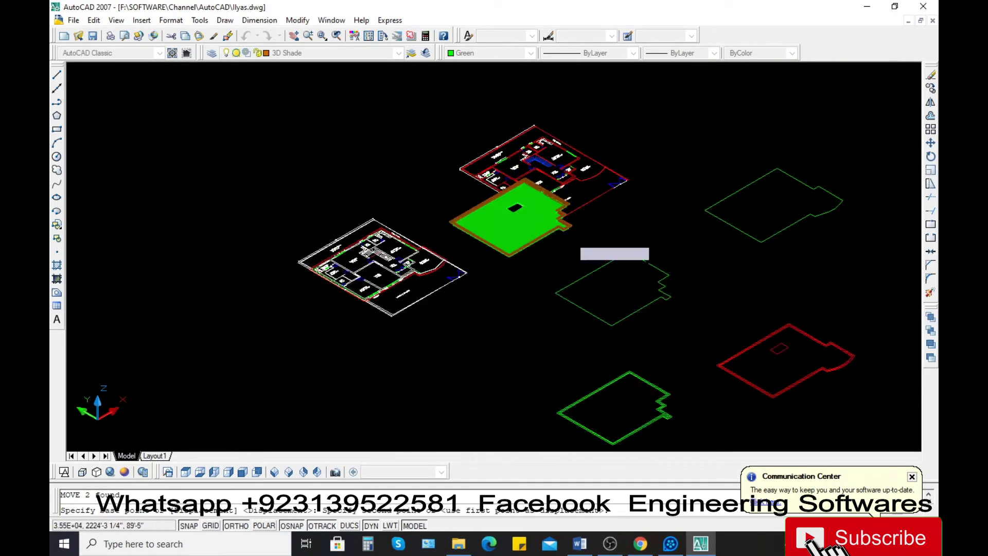
scroll(581, 199, "up", 3)
scroll(560, 208, "up", 2)
scroll(569, 232, "up", 2)
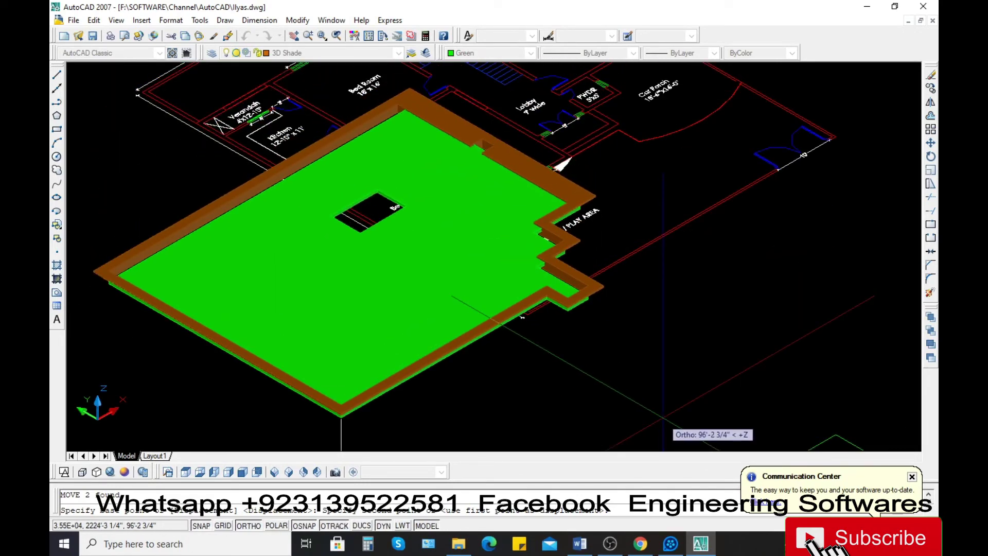
Cancel the slab move and zoom toward the floor plans.
key("Escape")
scroll(484, 273, "down", 5)
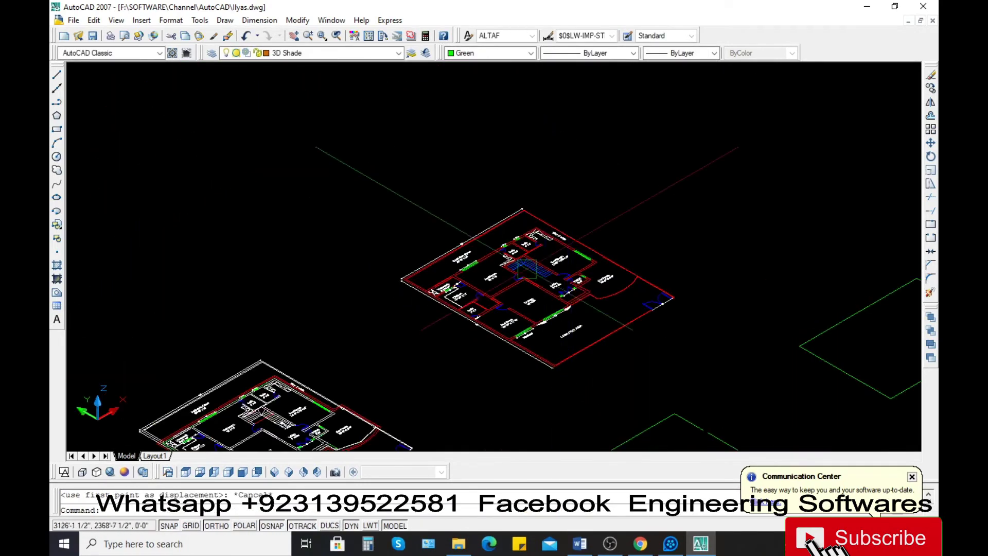
scroll(483, 273, "up", 2)
scroll(442, 278, "up", 2)
scroll(360, 272, "down", 3)
scroll(268, 242, "up", 4)
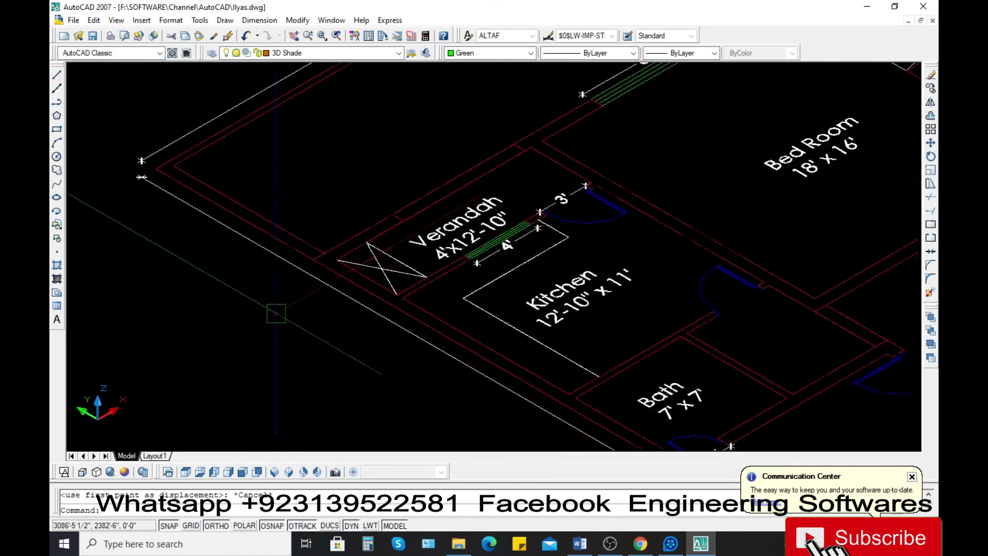
scroll(247, 233, "up", 2)
scroll(273, 236, "up", 5)
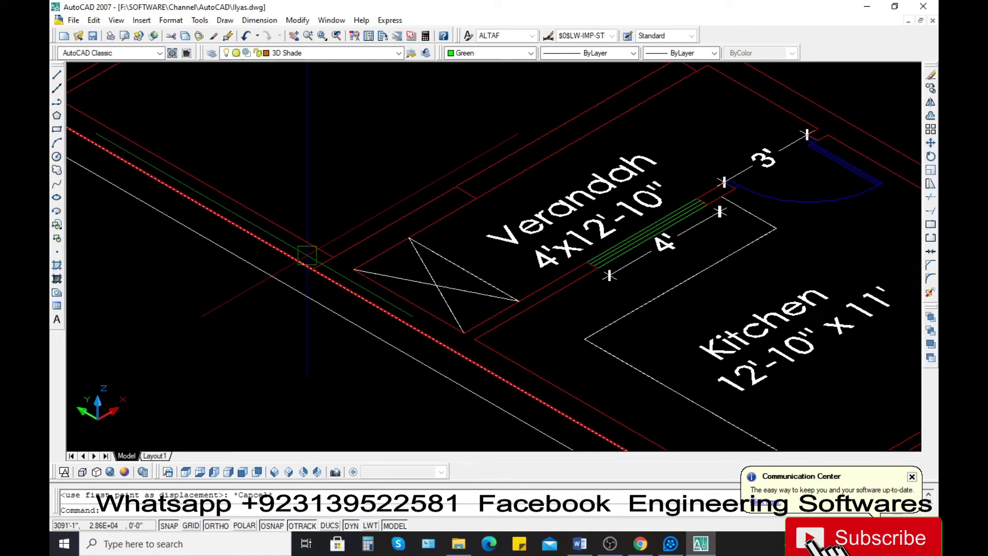
Start an offset of the wall lines at 0'-3", then cancel it.
key("o")
key("Return")
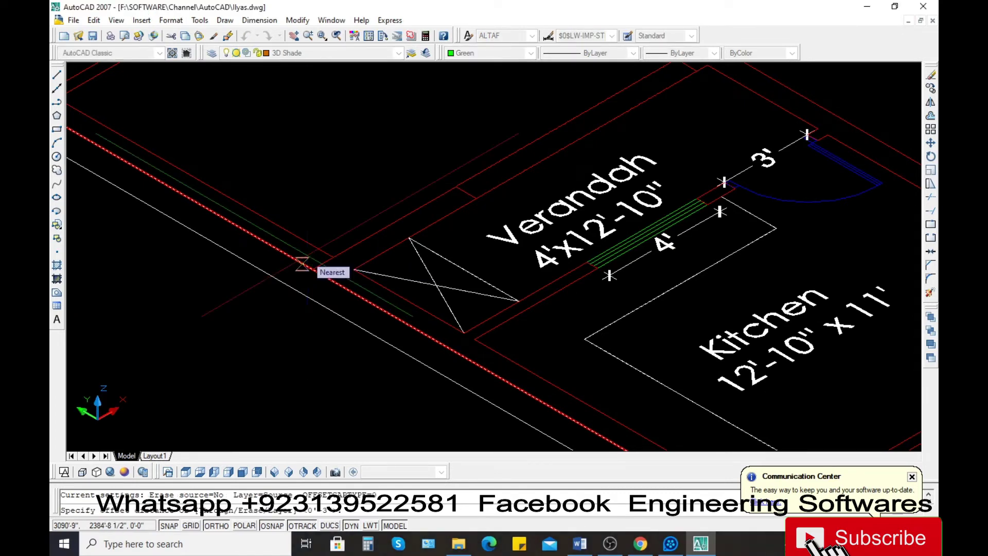
key("Return")
key("Return")
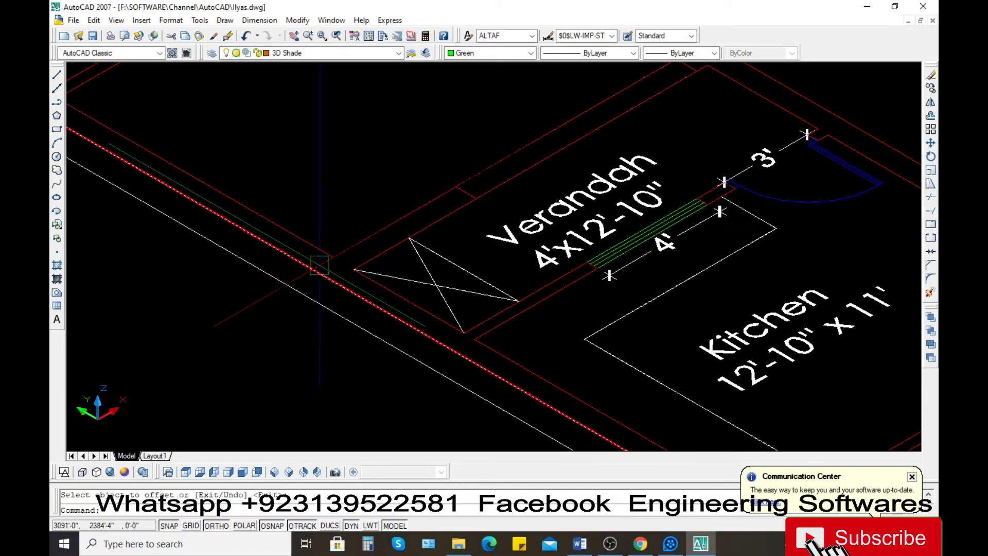
key("Escape")
scroll(285, 271, "down", 5)
scroll(205, 334, "down", 2)
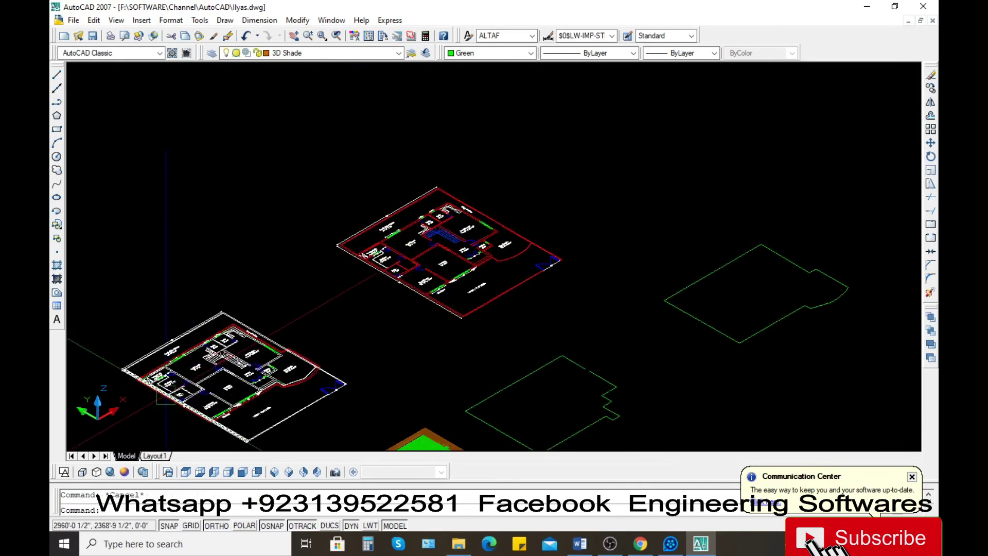
scroll(117, 387, "up", 4)
scroll(319, 218, "up", 3)
scroll(319, 218, "up", 3)
scroll(320, 218, "up", 2)
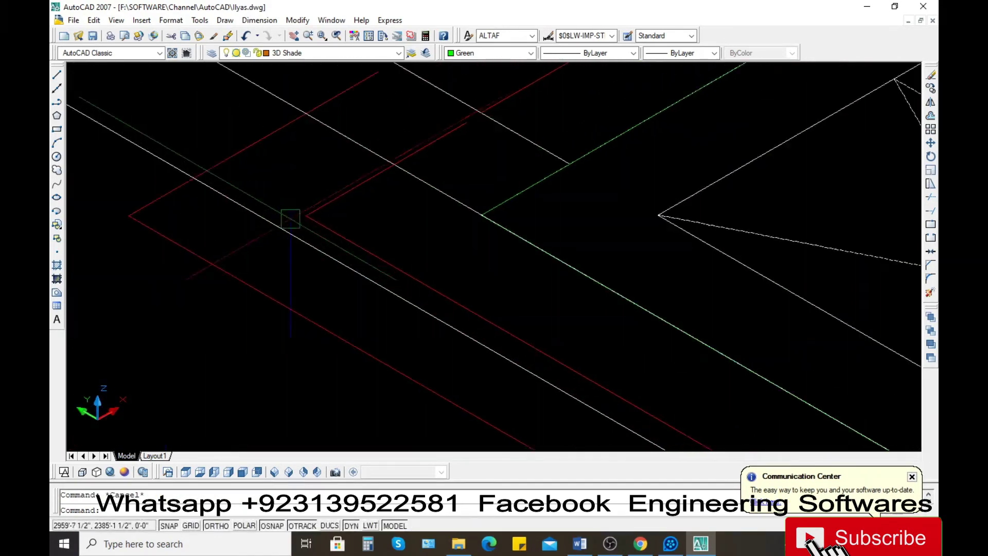
Copy the red roof outline from its corner to the Verandah wall corner.
left_click(320, 219)
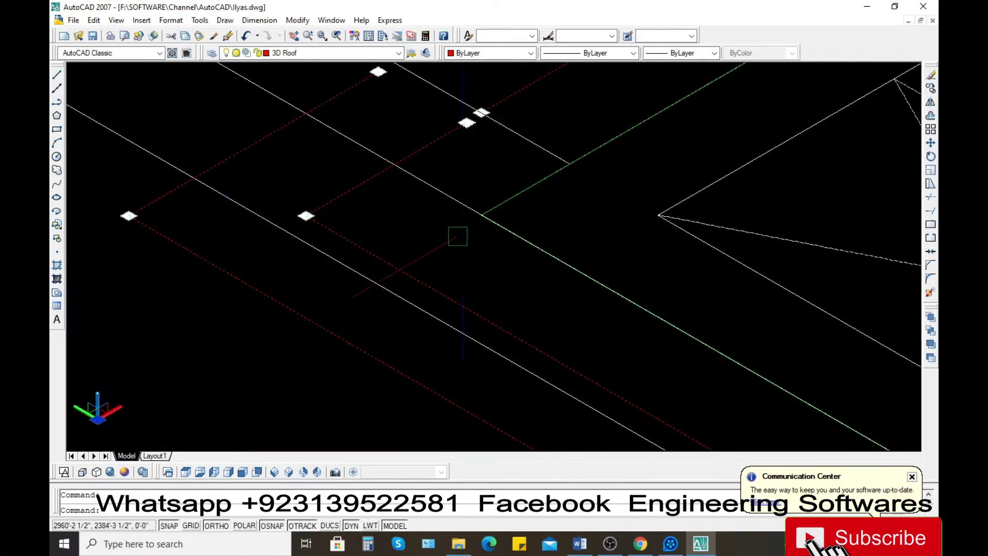
type("co")
key("Return")
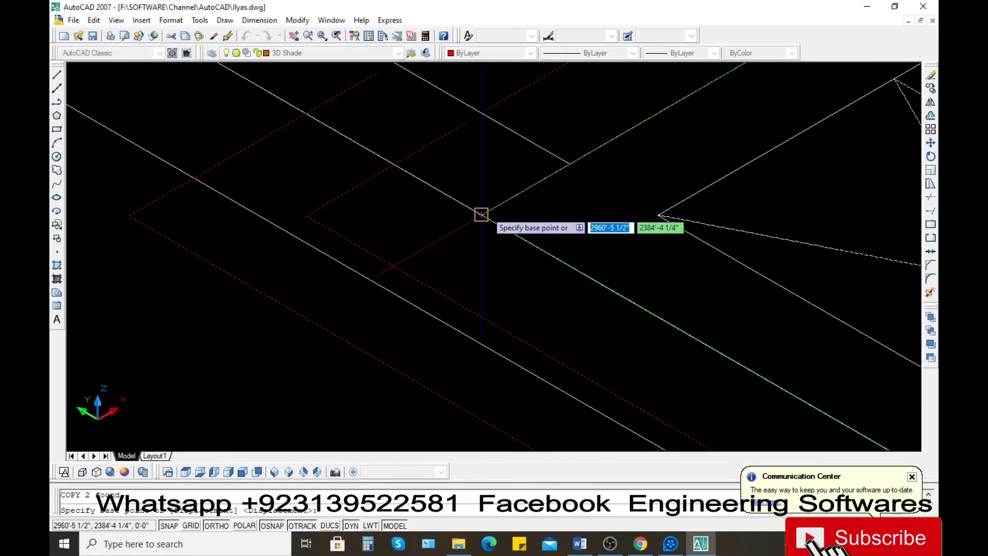
left_click(481, 214)
scroll(386, 231, "down", 6)
scroll(386, 221, "up", 3)
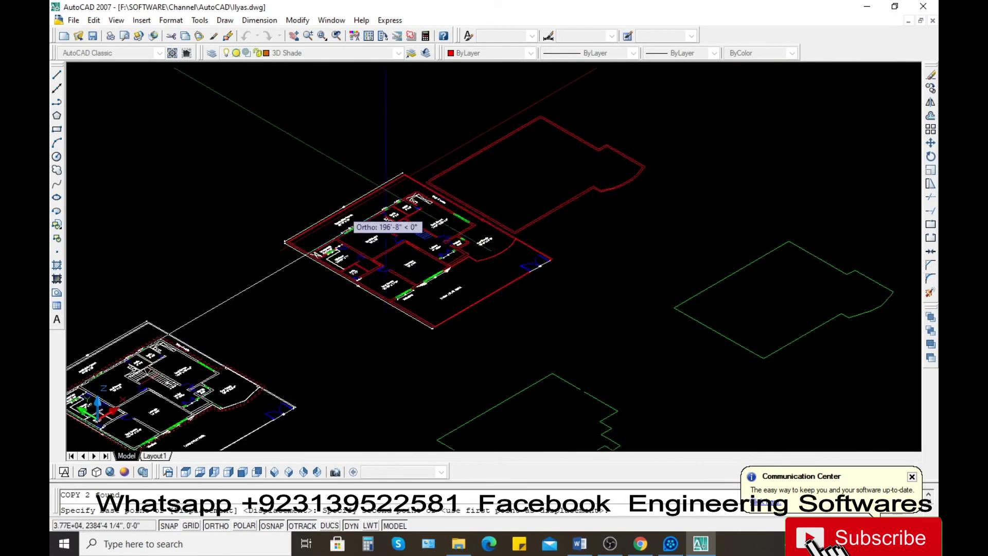
scroll(308, 247, "up", 2)
scroll(303, 242, "up", 2)
scroll(298, 236, "up", 2)
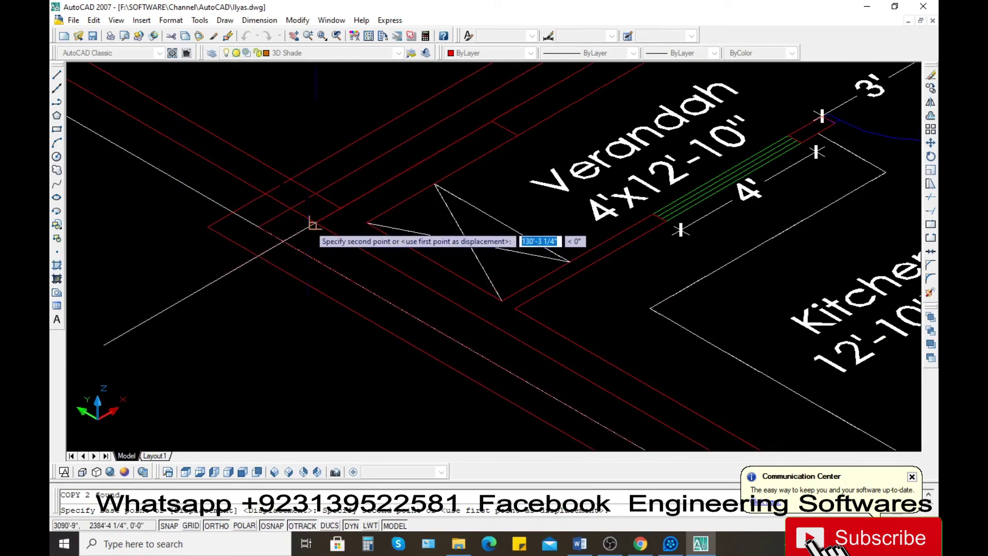
left_click(288, 226)
Bring the green slab into view and select it with its cornice to move.
key("Escape")
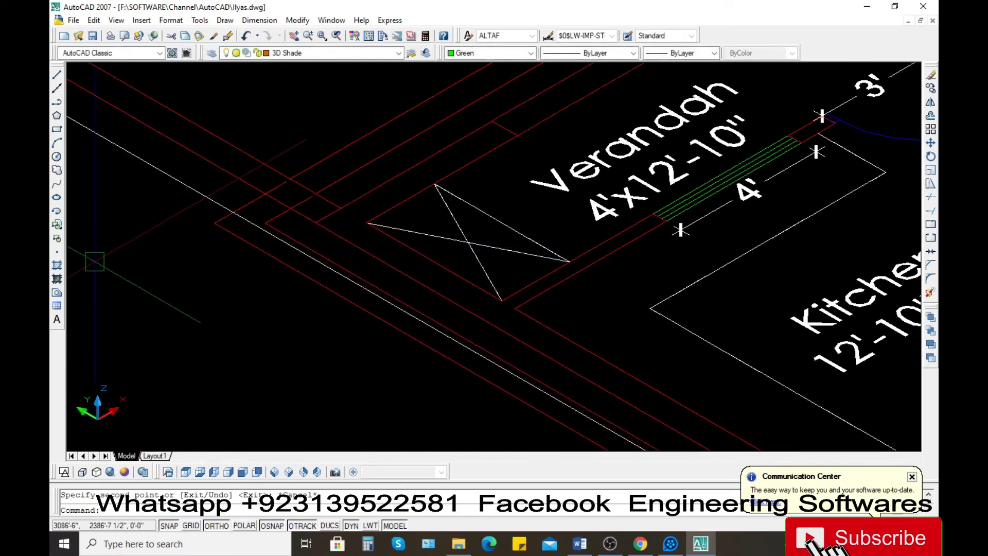
scroll(94, 261, "down", 3)
scroll(94, 262, "down", 3)
mouse_move(523, 494)
middle_mouse_down()
mouse_move(421, 339)
mouse_move(428, 236)
middle_mouse_up()
left_click_drag(394, 264, 322, 354)
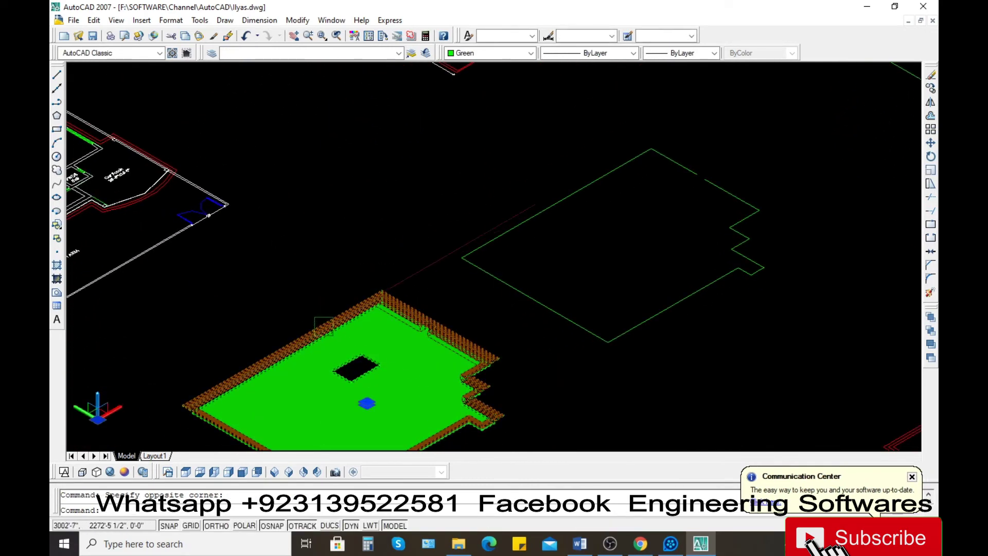
type("m")
key("Return")
scroll(324, 308, "up", 3)
scroll(307, 240, "up", 4)
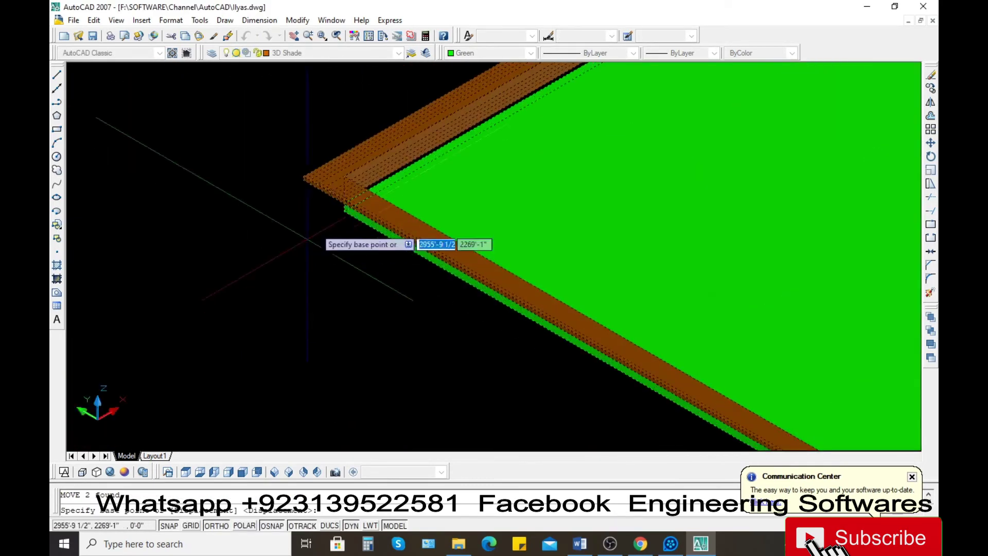
scroll(307, 239, "down", 3)
Move the slab and cornice from the cornice corner onto the floor plan's corner point.
left_click(360, 207)
scroll(363, 211, "up", 3)
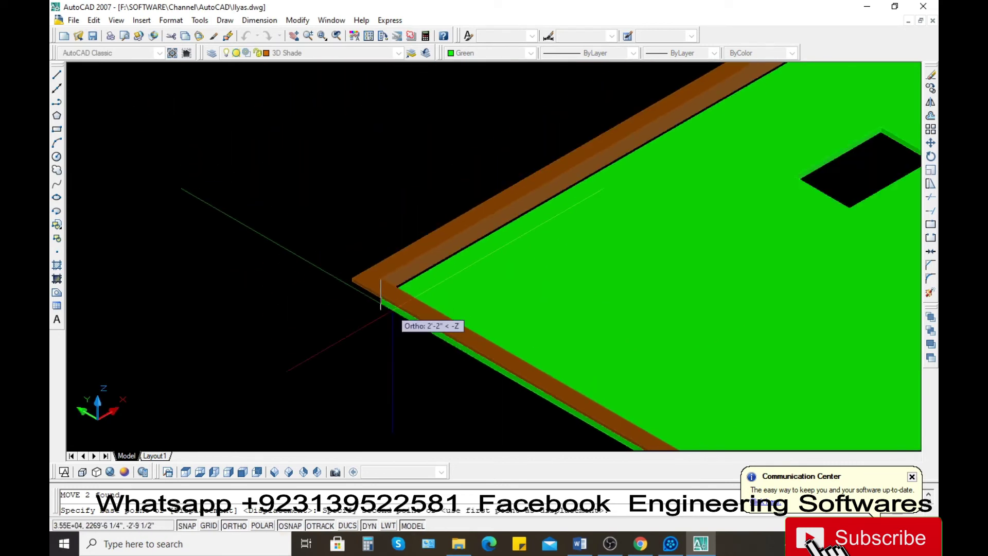
scroll(392, 309, "down", 5)
scroll(392, 309, "down", 2)
scroll(392, 309, "down", 3)
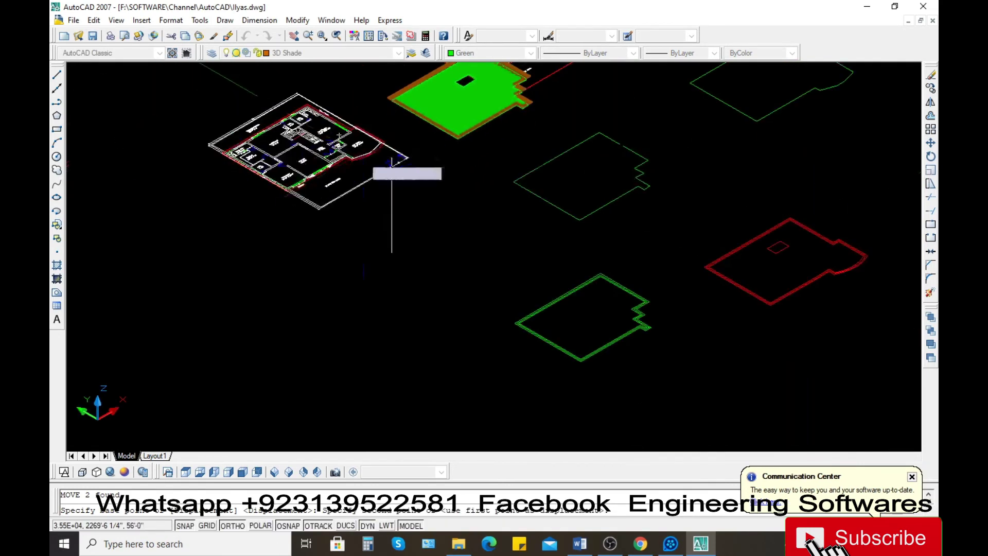
scroll(392, 161, "down", 2)
scroll(518, 201, "up", 3)
scroll(441, 210, "up", 3)
scroll(616, 426, "up", 3)
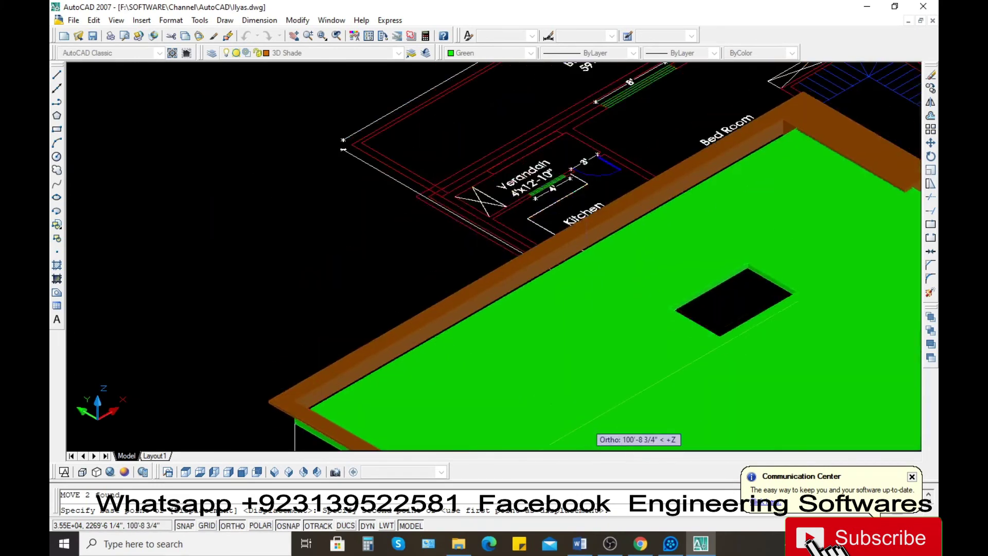
scroll(562, 396, "down", 2)
scroll(474, 238, "up", 3)
scroll(452, 194, "up", 3)
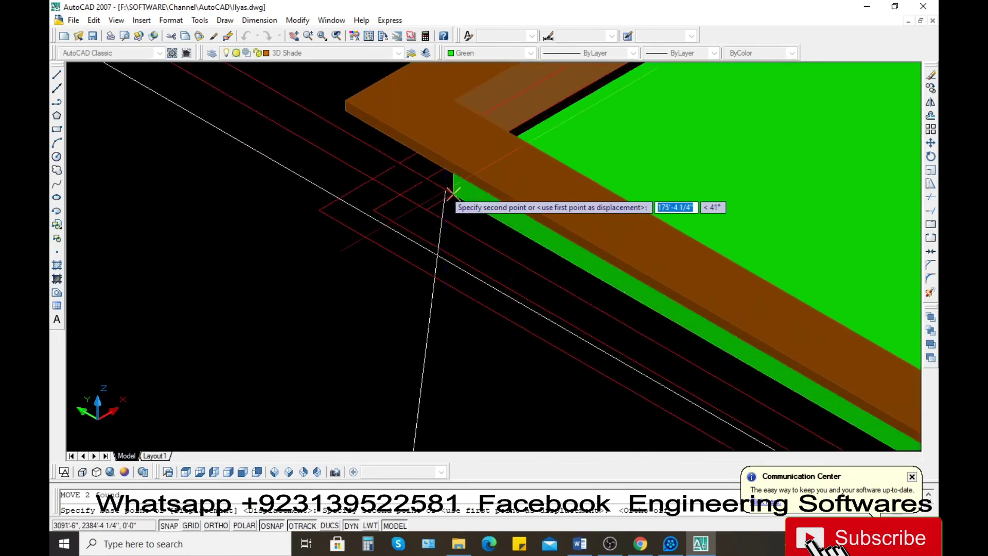
left_click(238, 207)
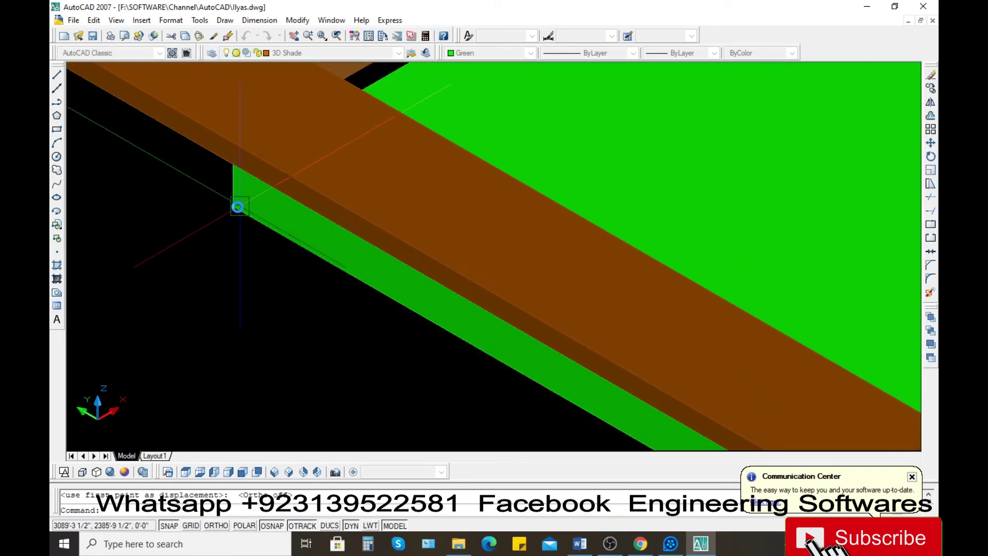
scroll(238, 206, "down", 1)
scroll(288, 257, "down", 3)
scroll(338, 310, "up", 1)
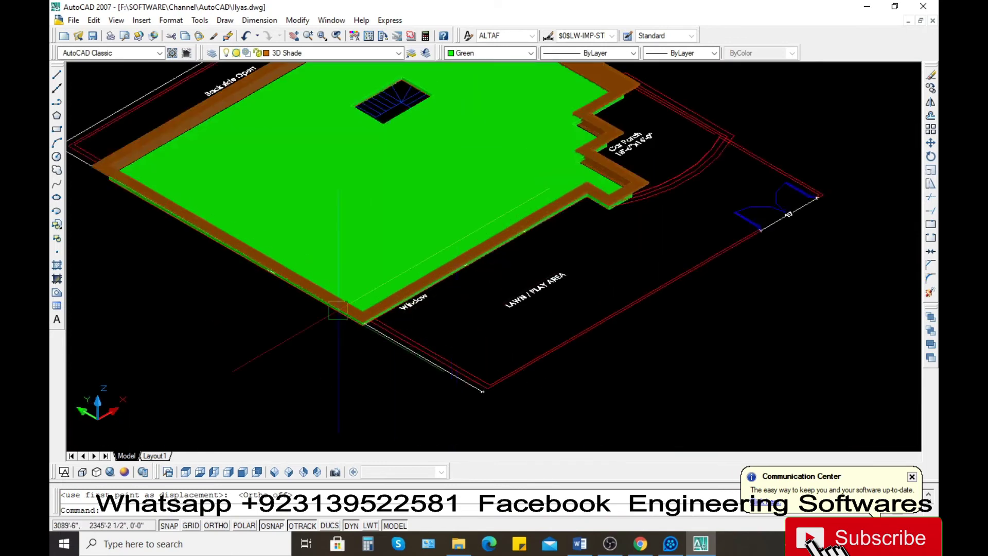
type("m")
Lift the slab and cornice 10' upward with @0,0,10'.
key("Return")
scroll(353, 324, "up", 4)
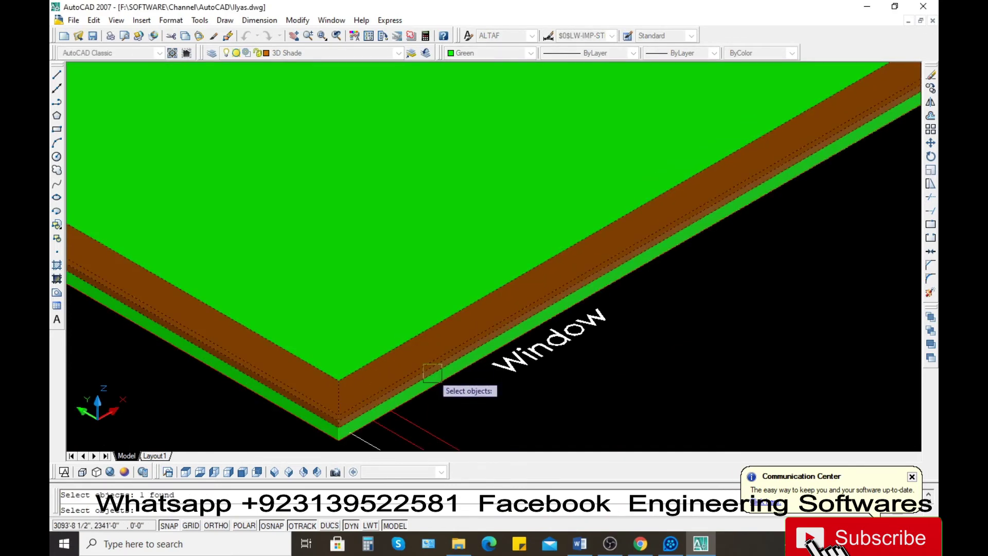
key("Return")
left_click(338, 440)
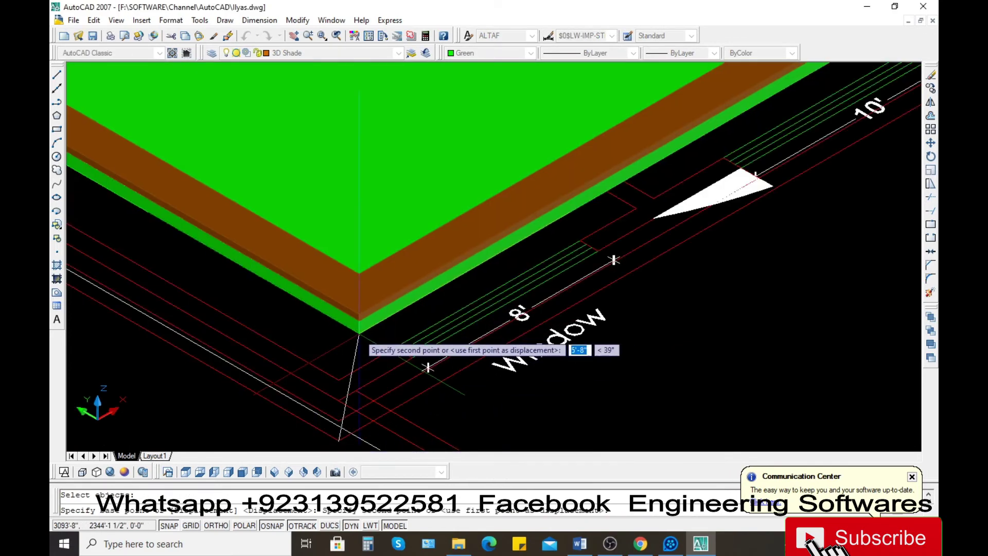
type("@")
type("0")
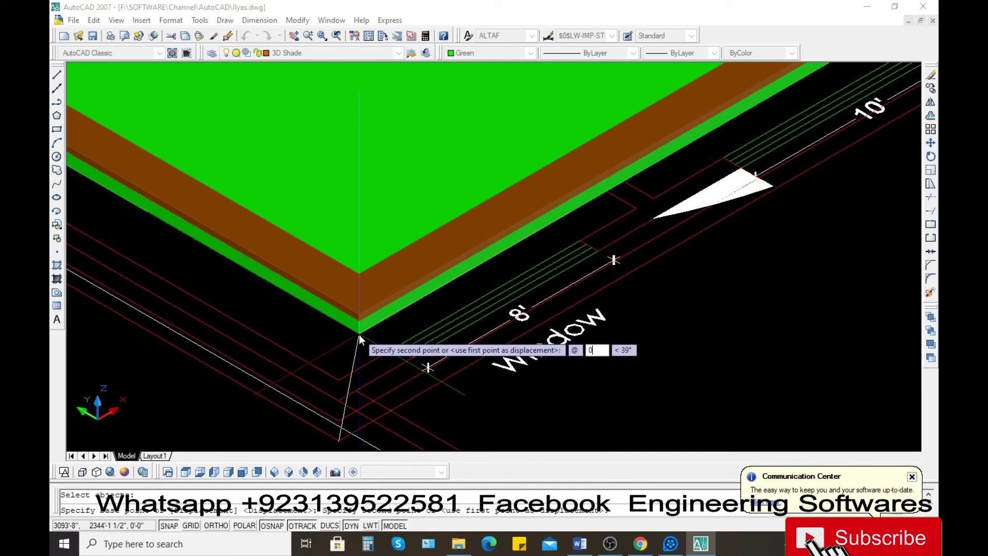
type(",0,")
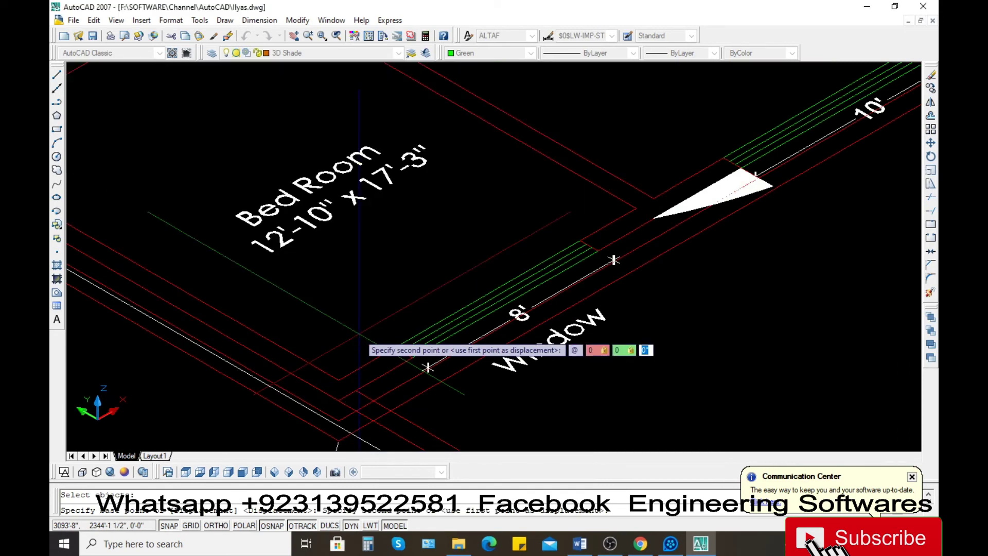
type("10'")
key("Return")
Discard the stray entry and pan the view down to frame the raised roof.
type("shade")
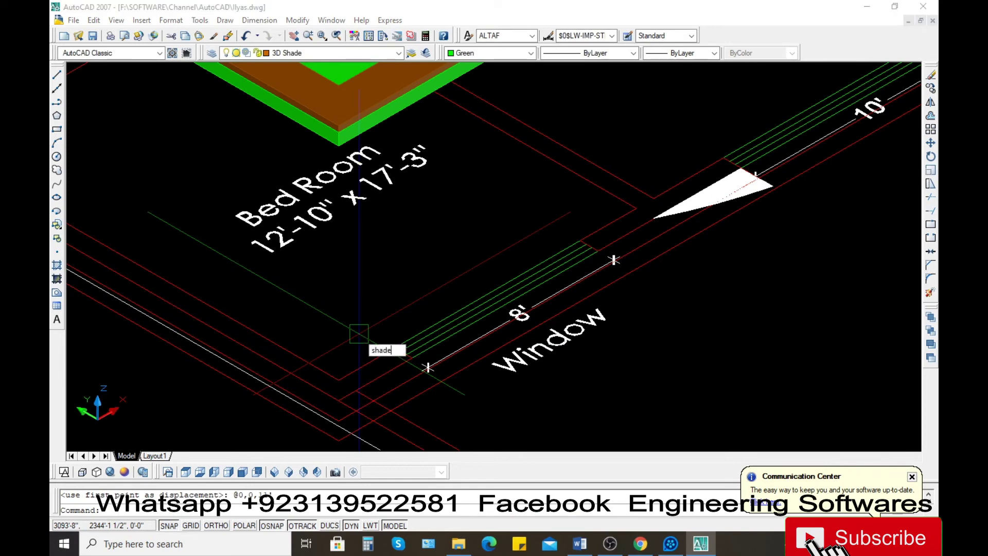
key("Escape")
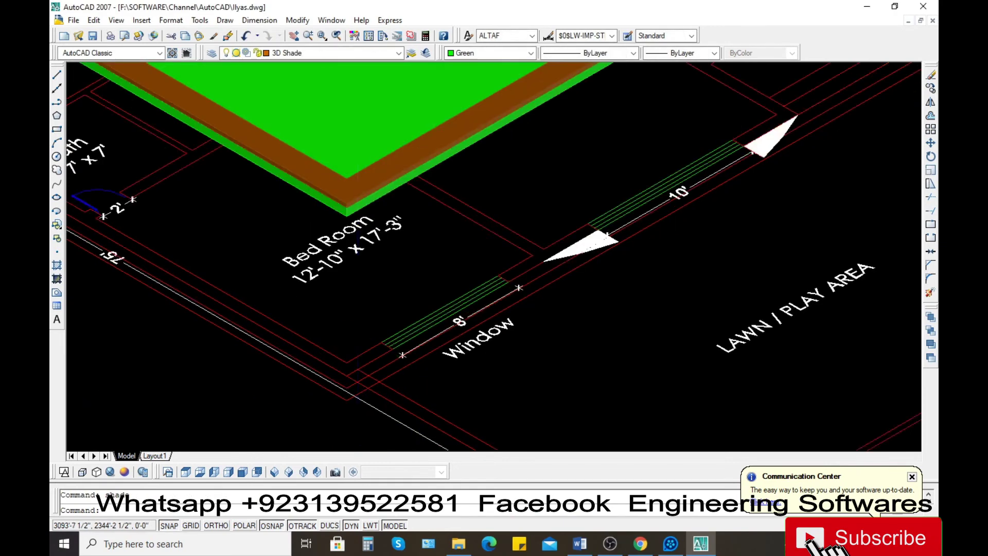
scroll(348, 155, "down", 3)
scroll(347, 155, "down", 3)
middle_click_drag(347, 154, 348, 299)
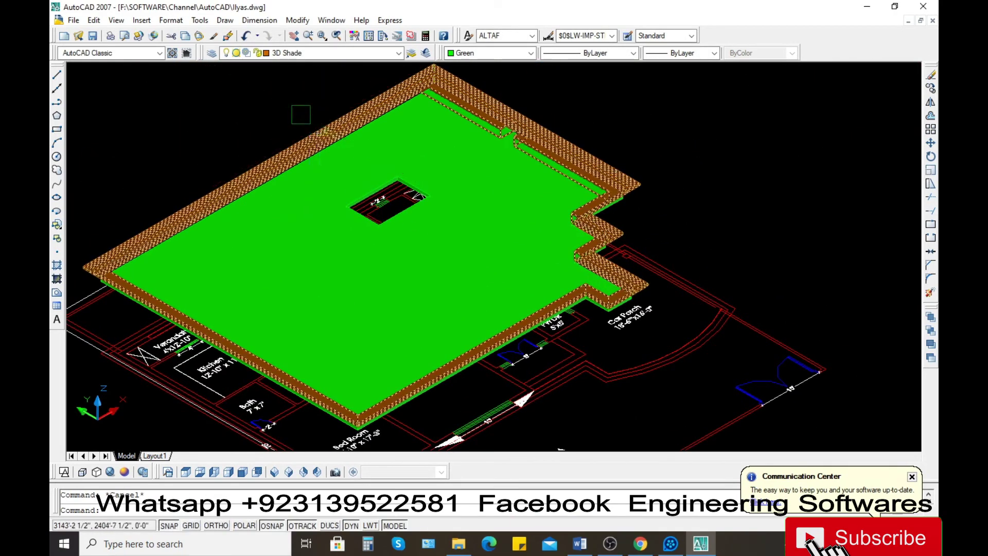
Turn the 3D Stairs, 3D Doors and other 3D layers back on.
left_click(279, 55)
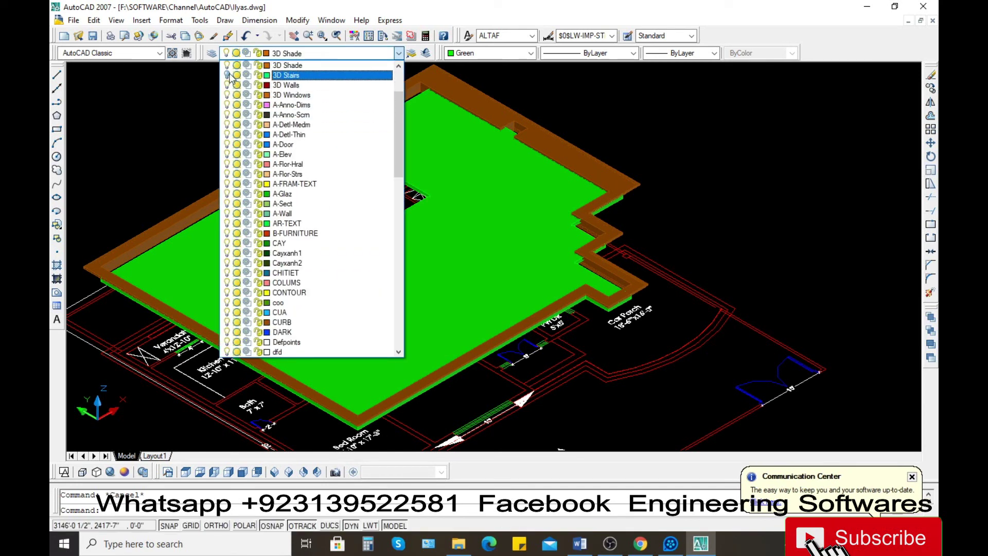
scroll(231, 149, "up", 1)
scroll(231, 134, "up", 2)
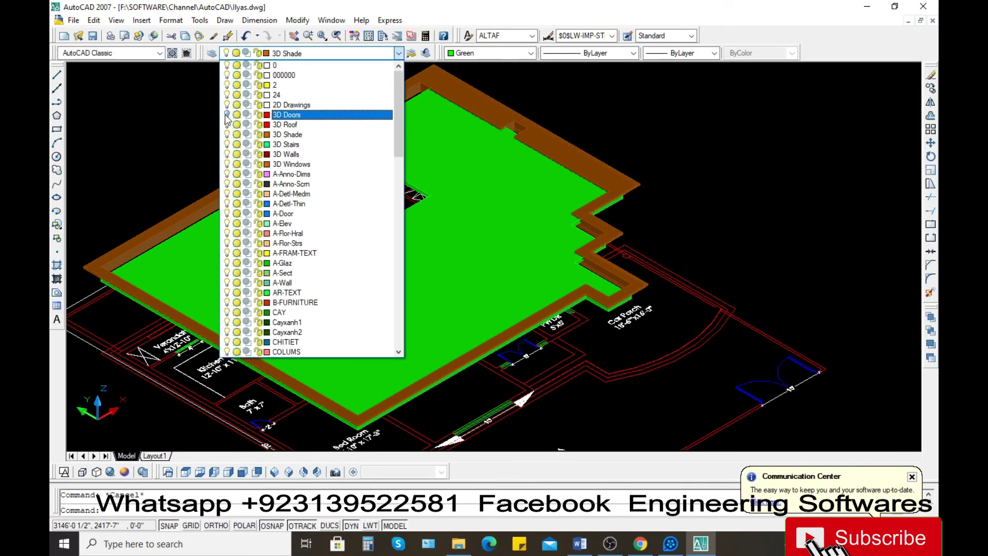
left_click(429, 190)
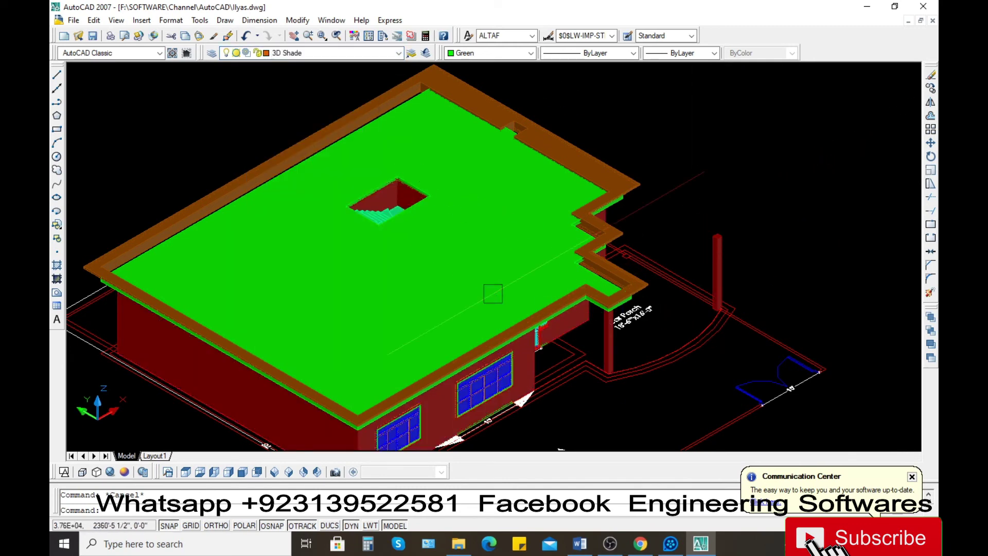
Pan and zoom to frame the house, then choose an isometric preset view.
scroll(493, 293, "down", 5)
middle_click_drag(493, 294, 426, 167)
scroll(426, 166, "up", 4)
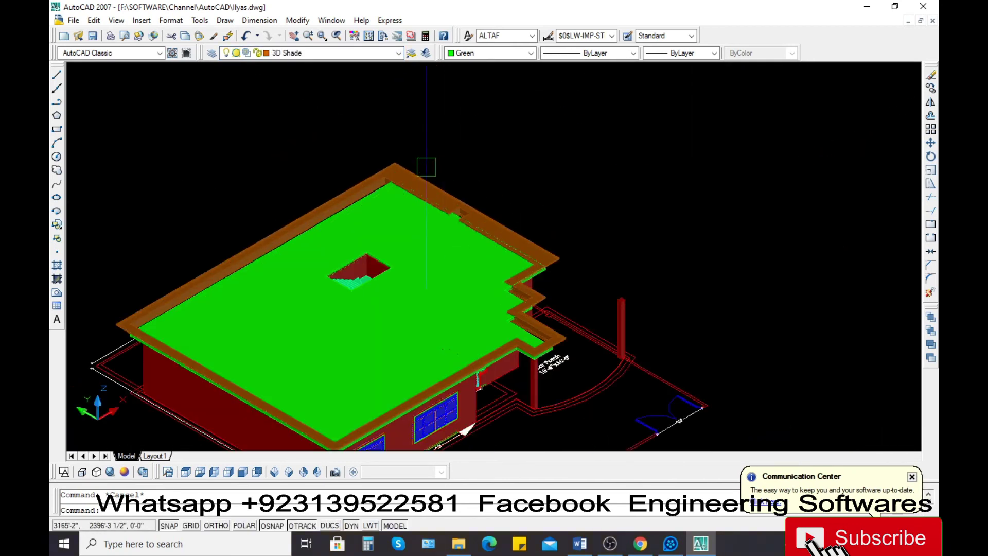
middle_click_drag(551, 201, 580, 123)
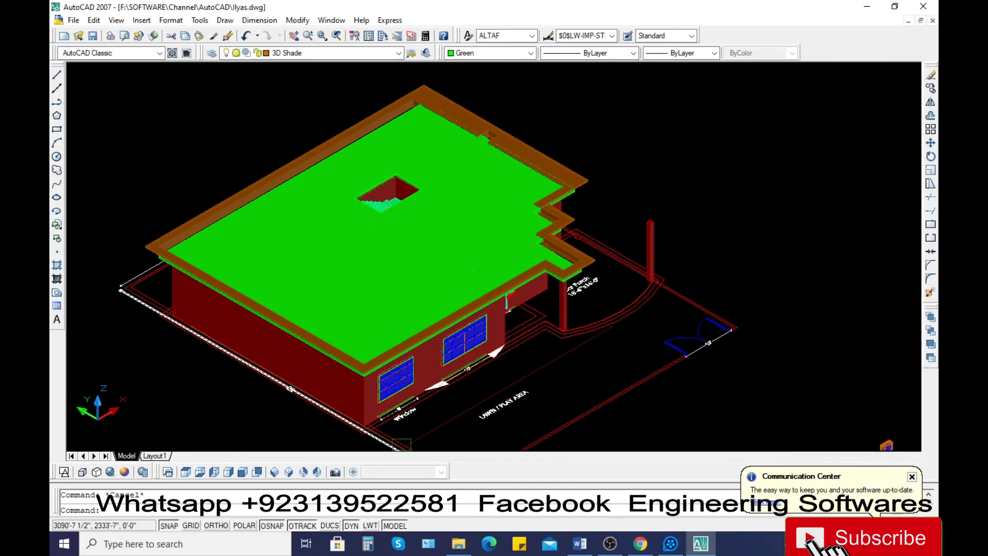
left_click(289, 472)
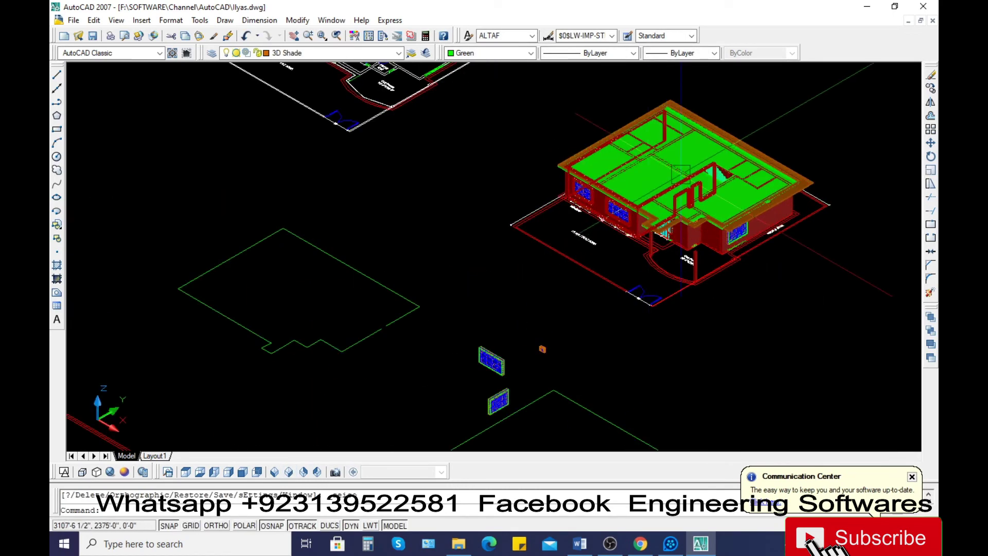
Zoom to center the finished 3D house and dismiss the software update notice.
key("Escape")
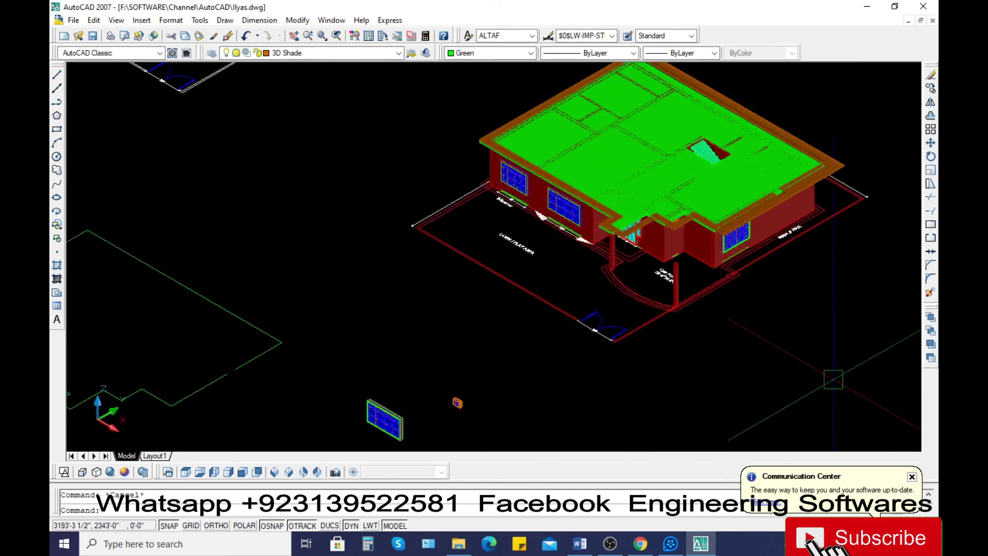
scroll(776, 359, "up", 3)
scroll(741, 272, "up", 3)
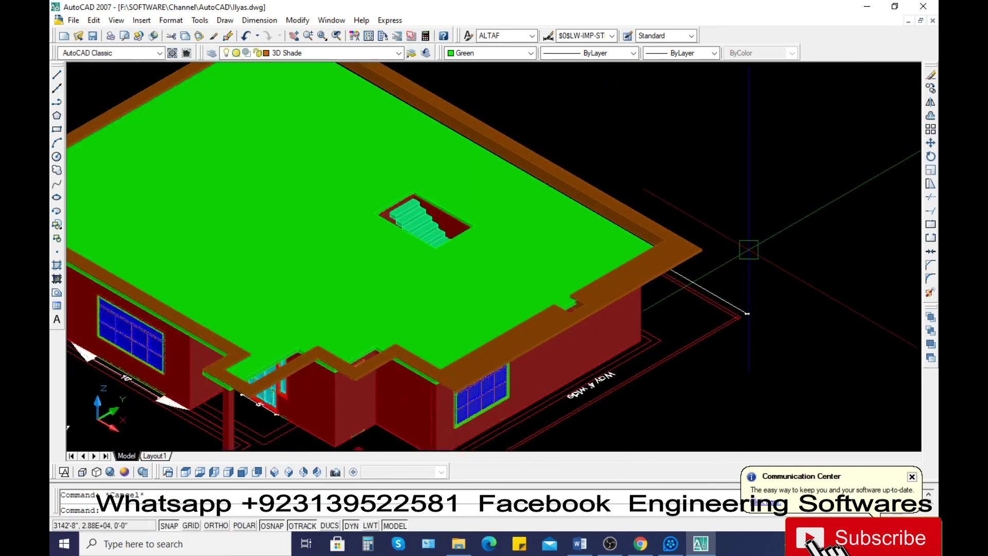
scroll(741, 273, "down", 2)
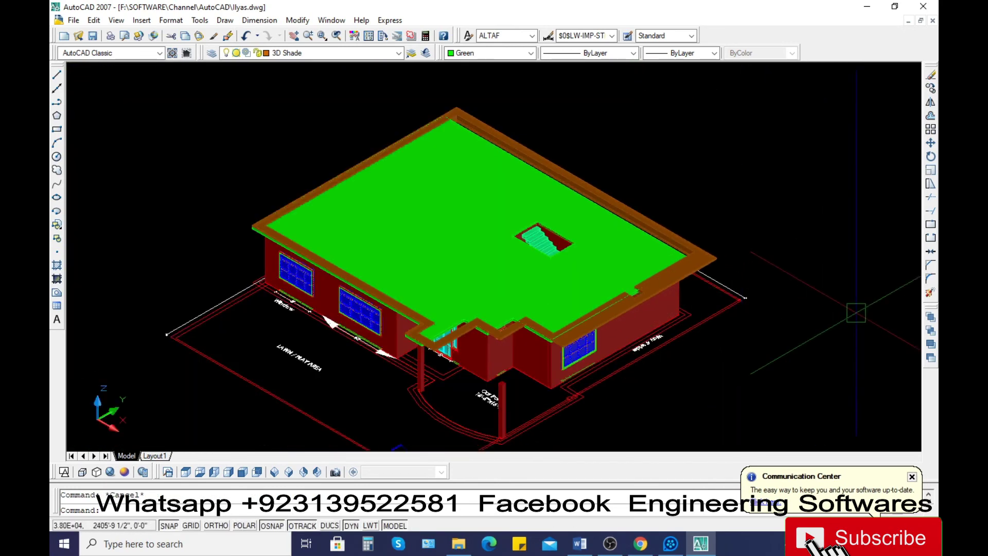
left_click(912, 477)
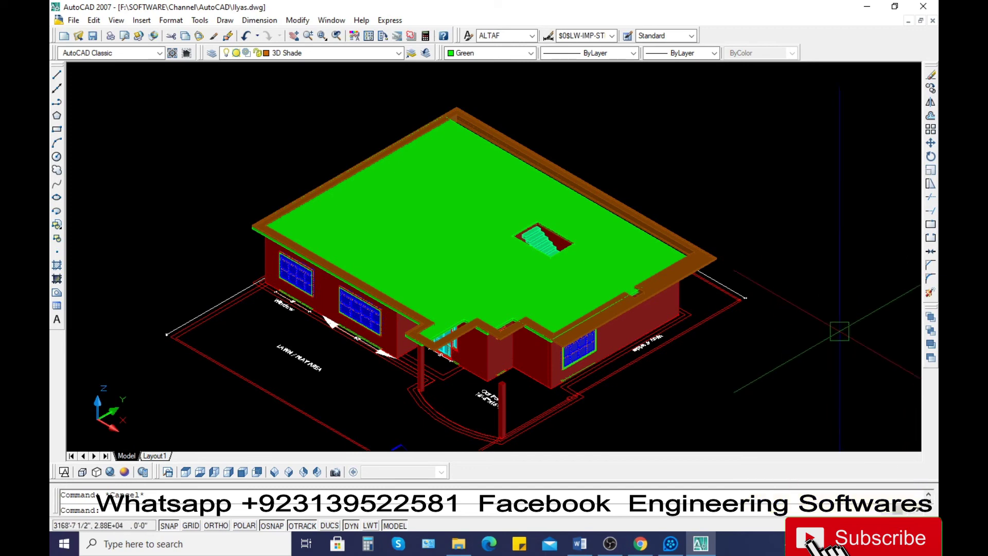
Set the uniform drawing background colour to White in Options (OP).
type("op")
key("Return")
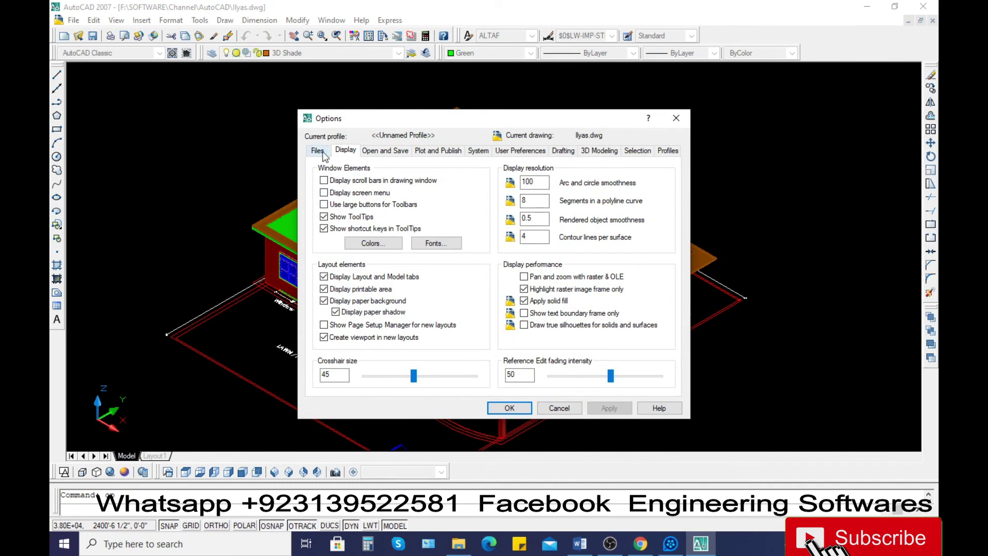
left_click(395, 249)
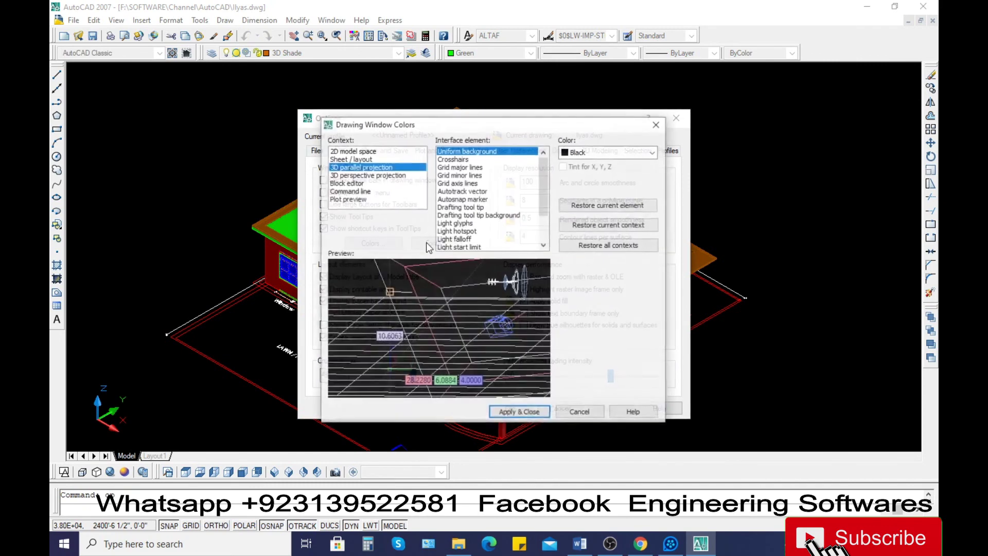
left_click(571, 154)
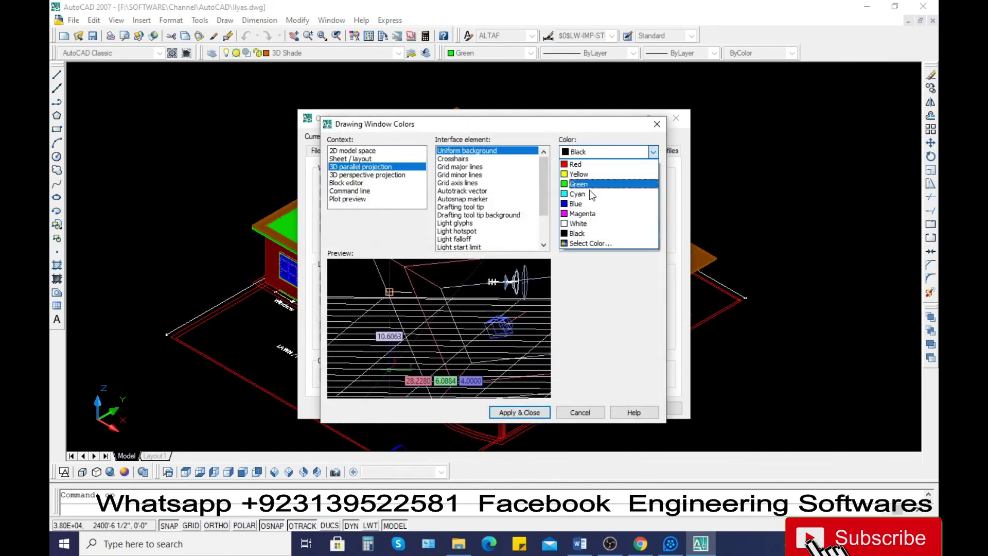
left_click(581, 223)
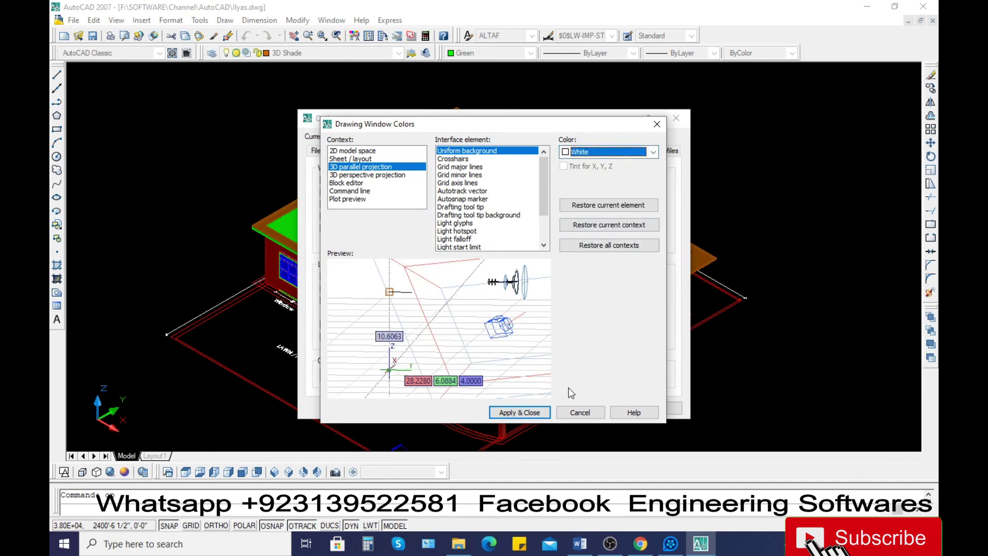
left_click(535, 416)
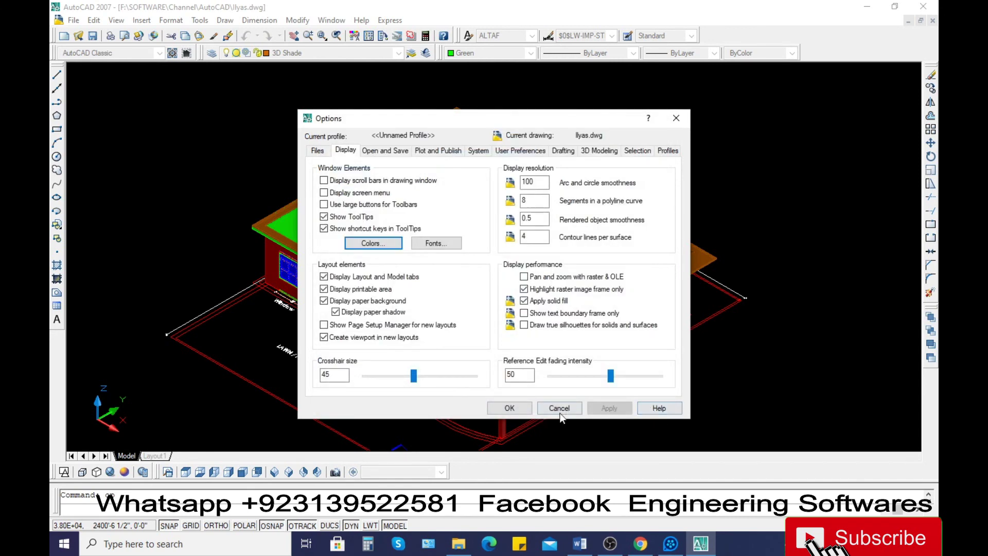
left_click(514, 407)
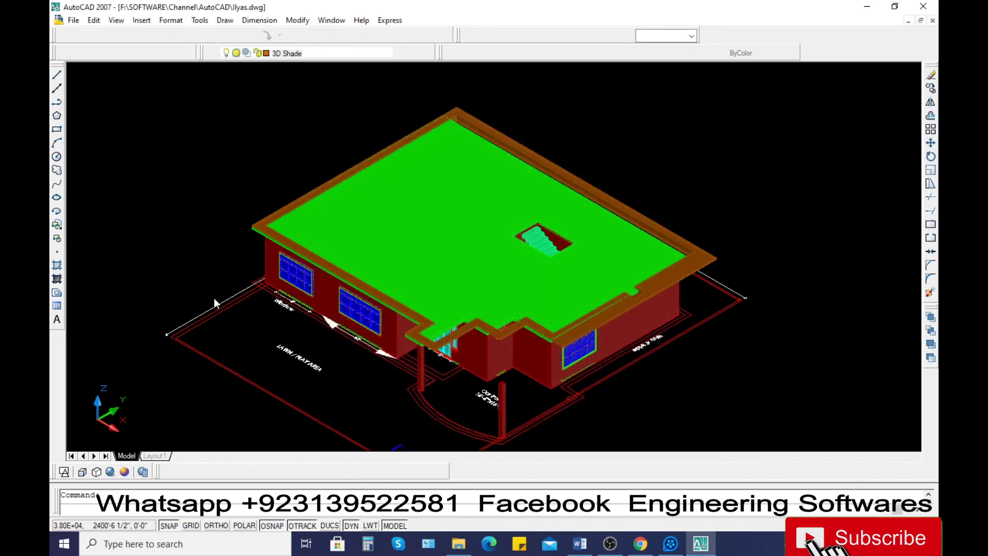
key("Escape")
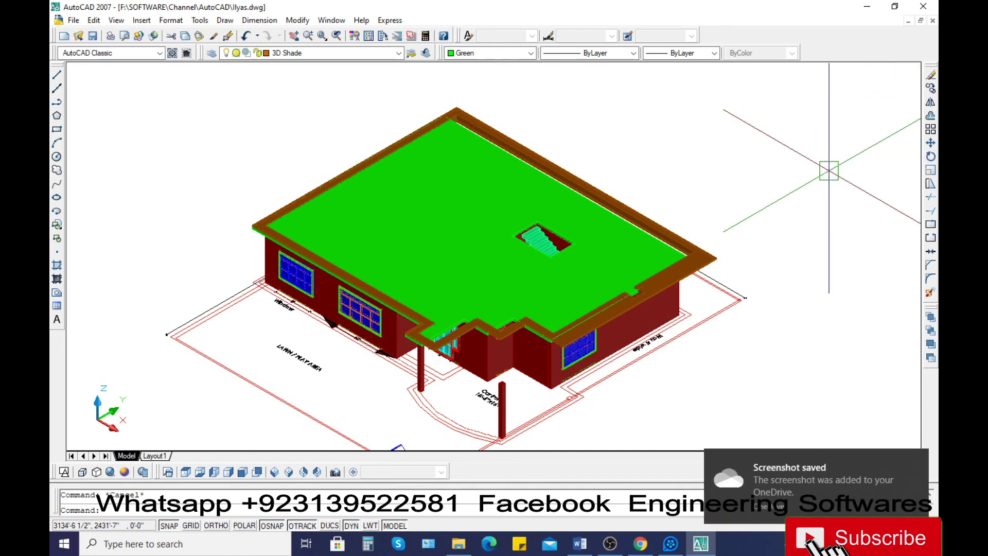
Set the uniform drawing background back to Black in Options, then switch to the recorder.
type("op")
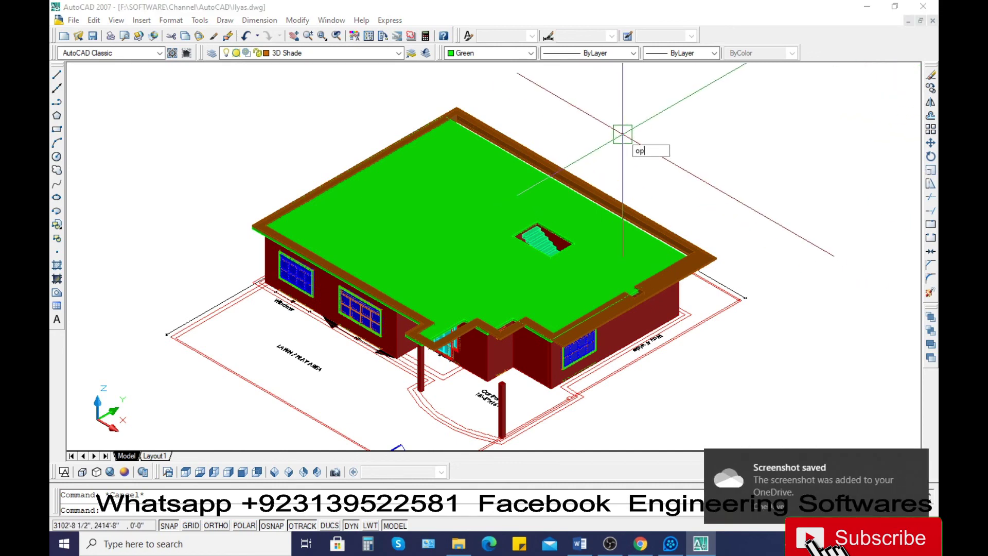
key("Return")
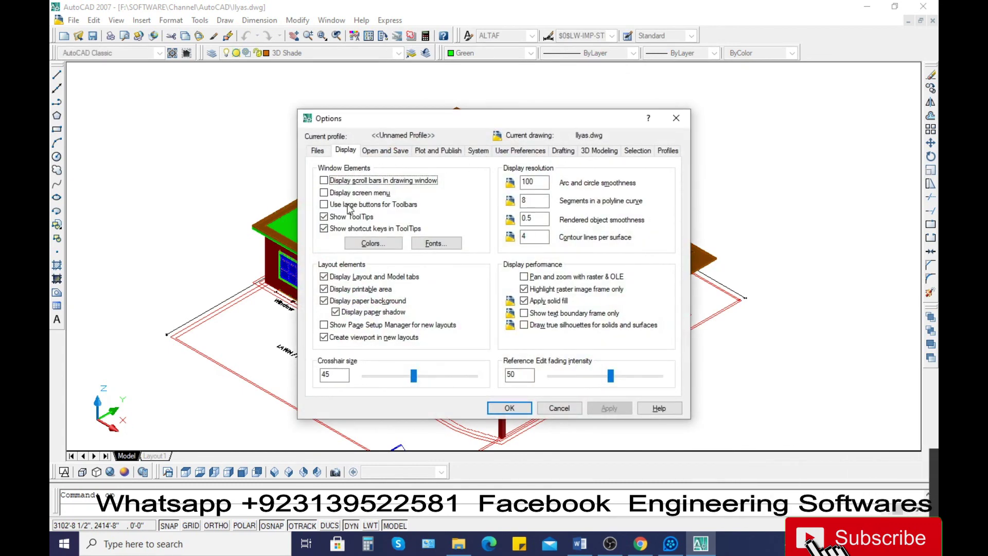
left_click(364, 250)
left_click(597, 152)
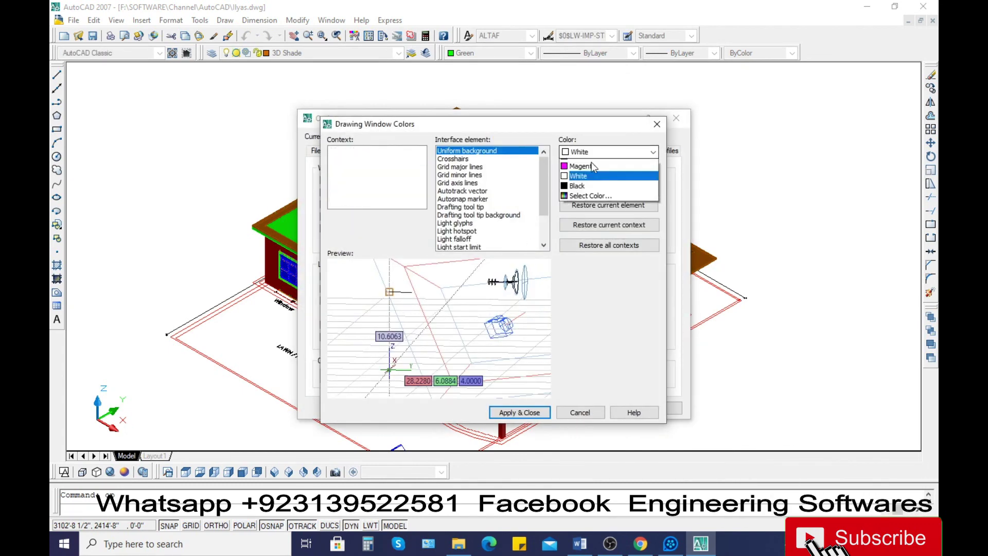
left_click(591, 227)
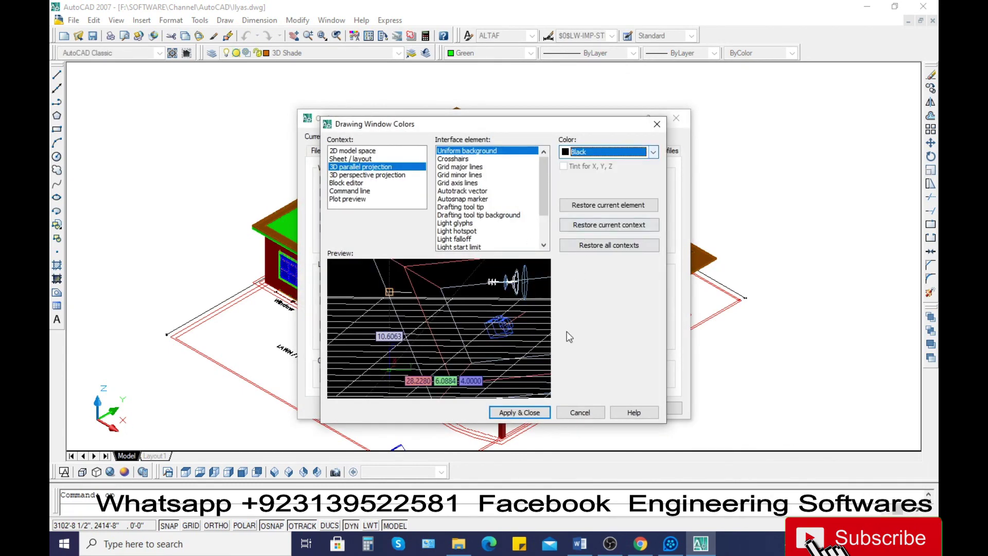
left_click(529, 413)
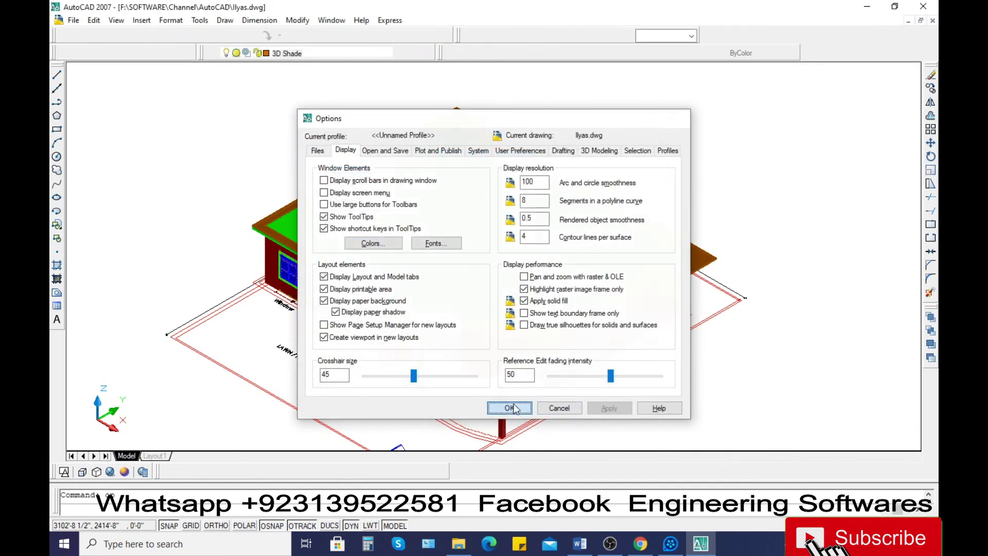
left_click(509, 408)
left_click(610, 543)
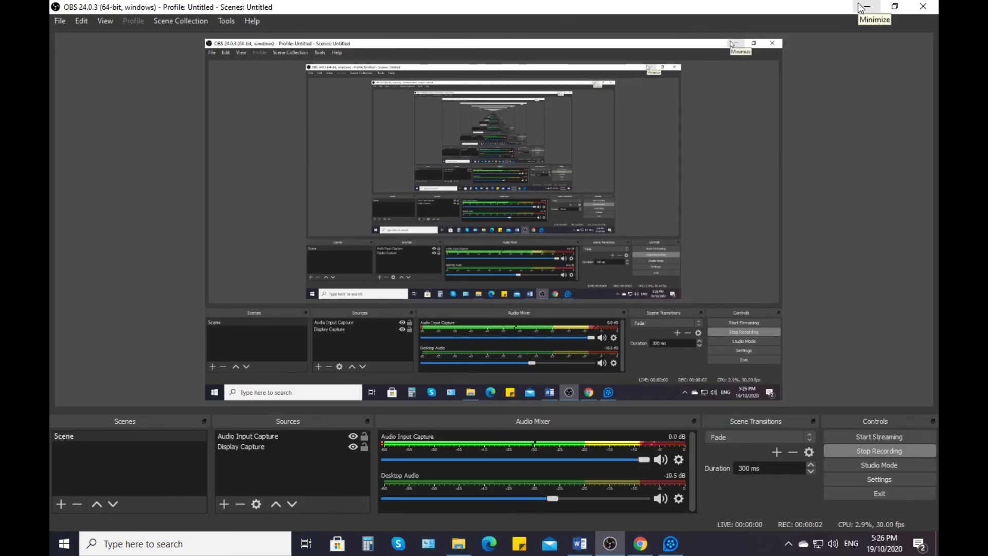
Minimize the OBS Studio recorder window.
left_click(860, 7)
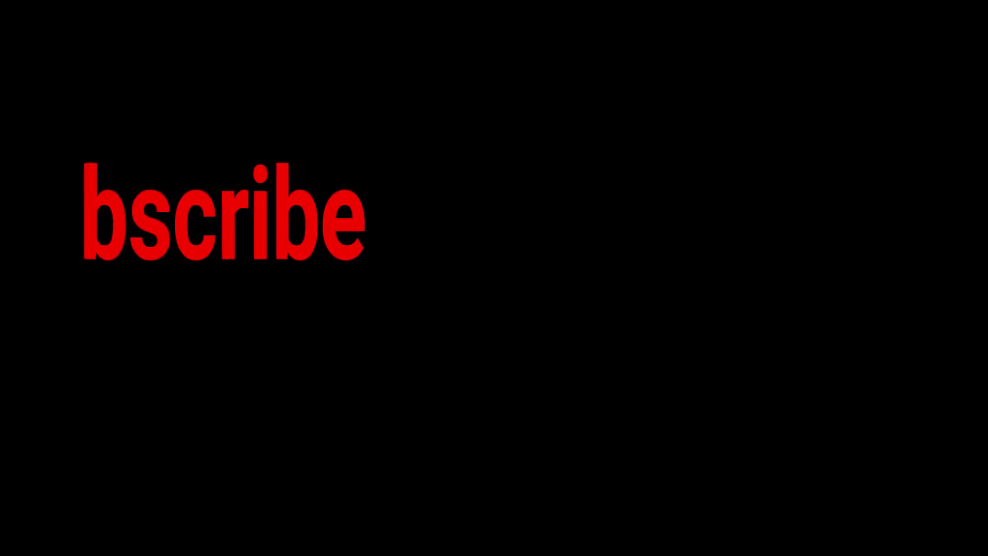